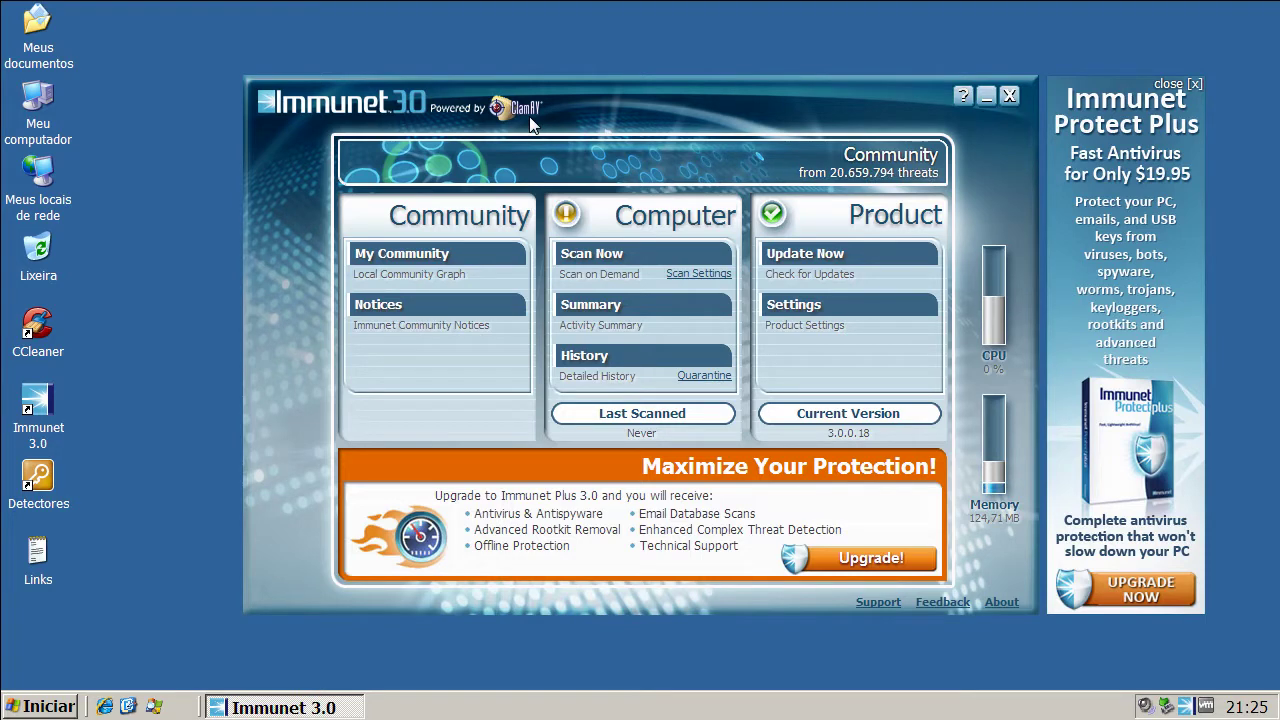
Review Immunet's general, scan and notification settings without changing anything, and close the settings.
click(697, 275)
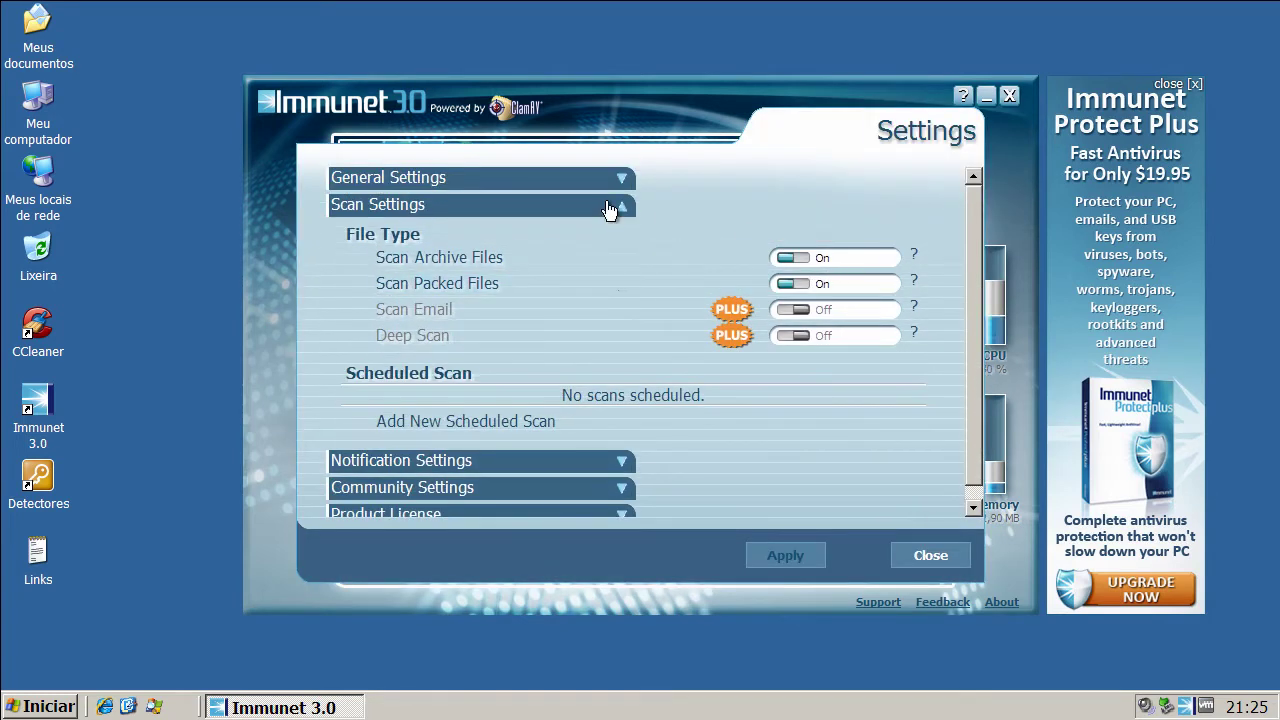
click(612, 206)
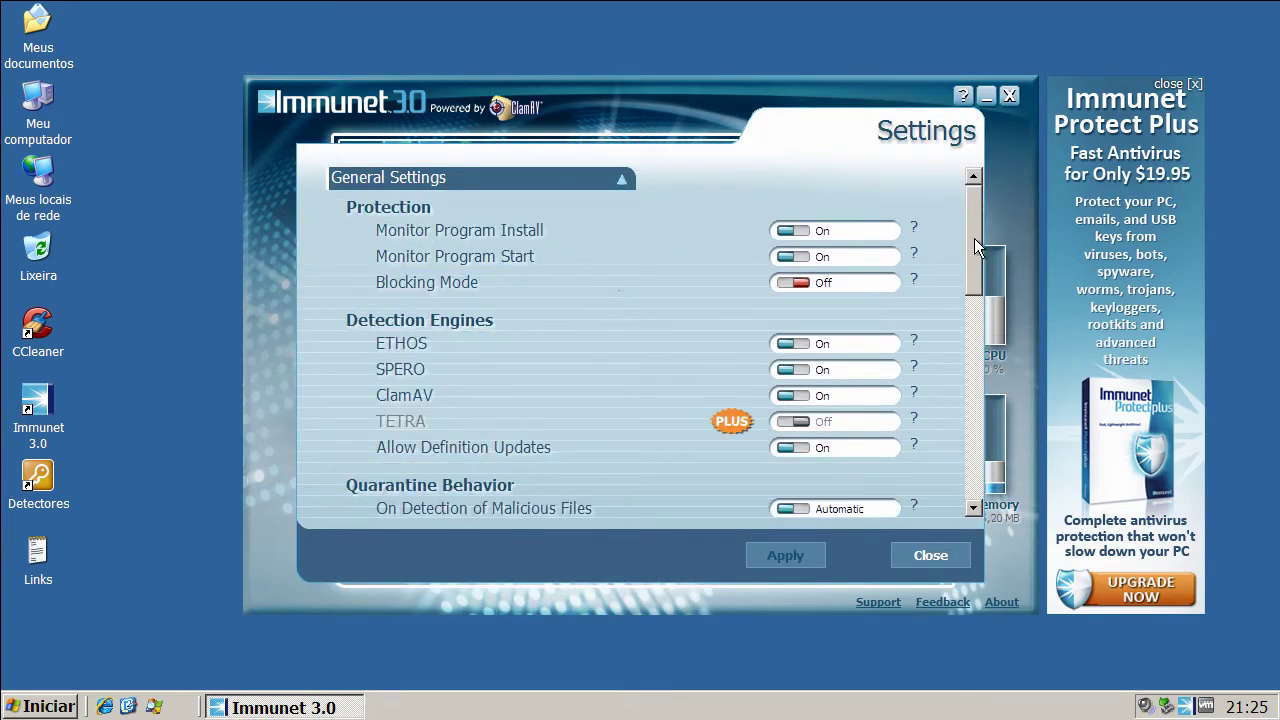
drag(974, 238, 963, 294)
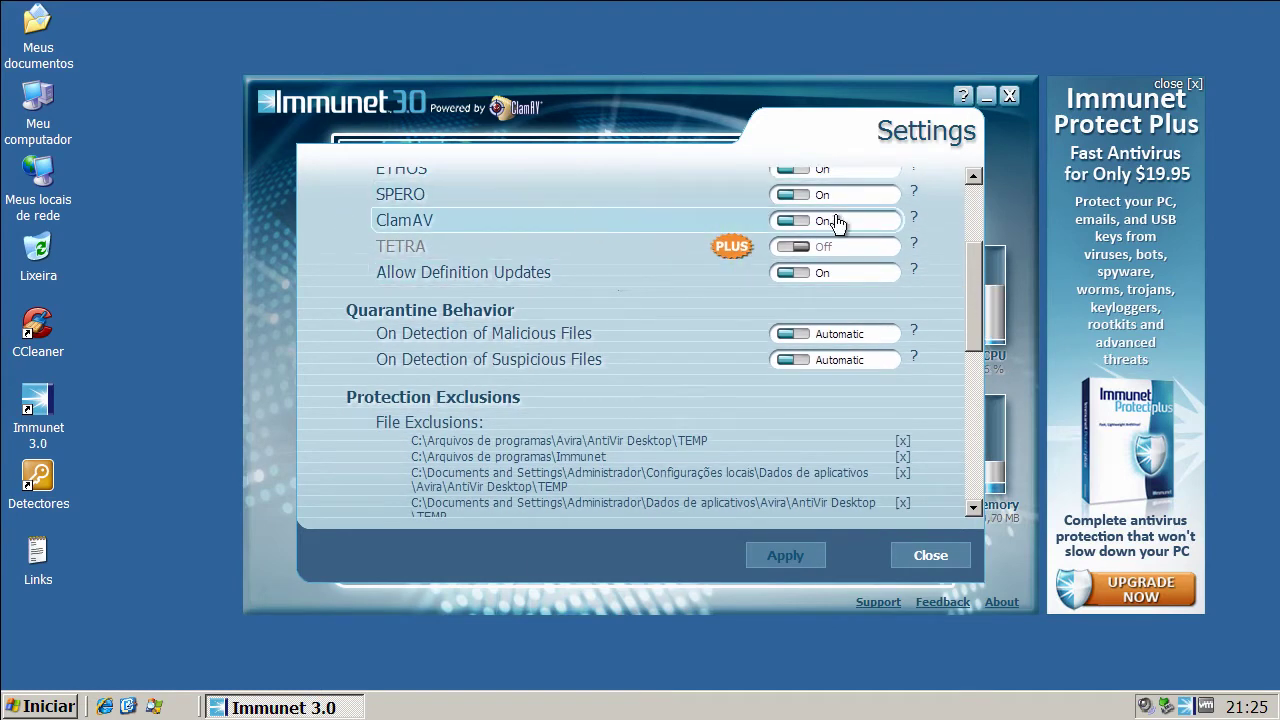
drag(965, 262, 966, 204)
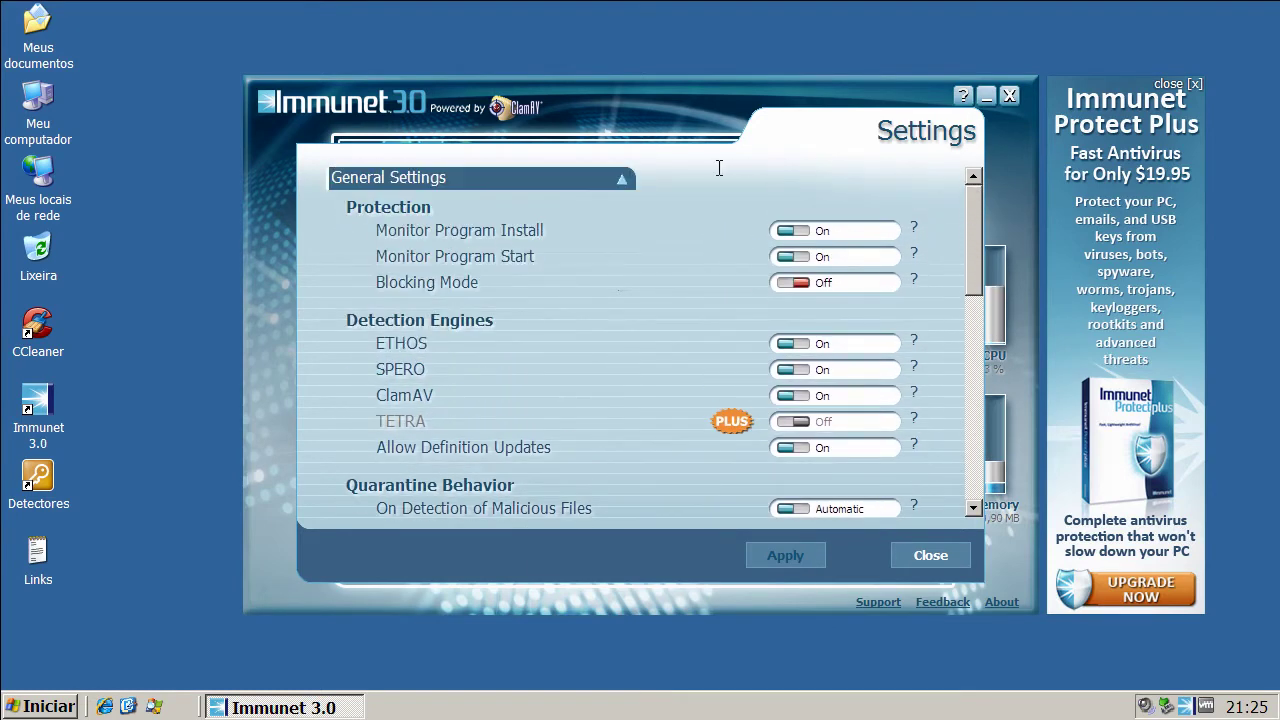
click(619, 179)
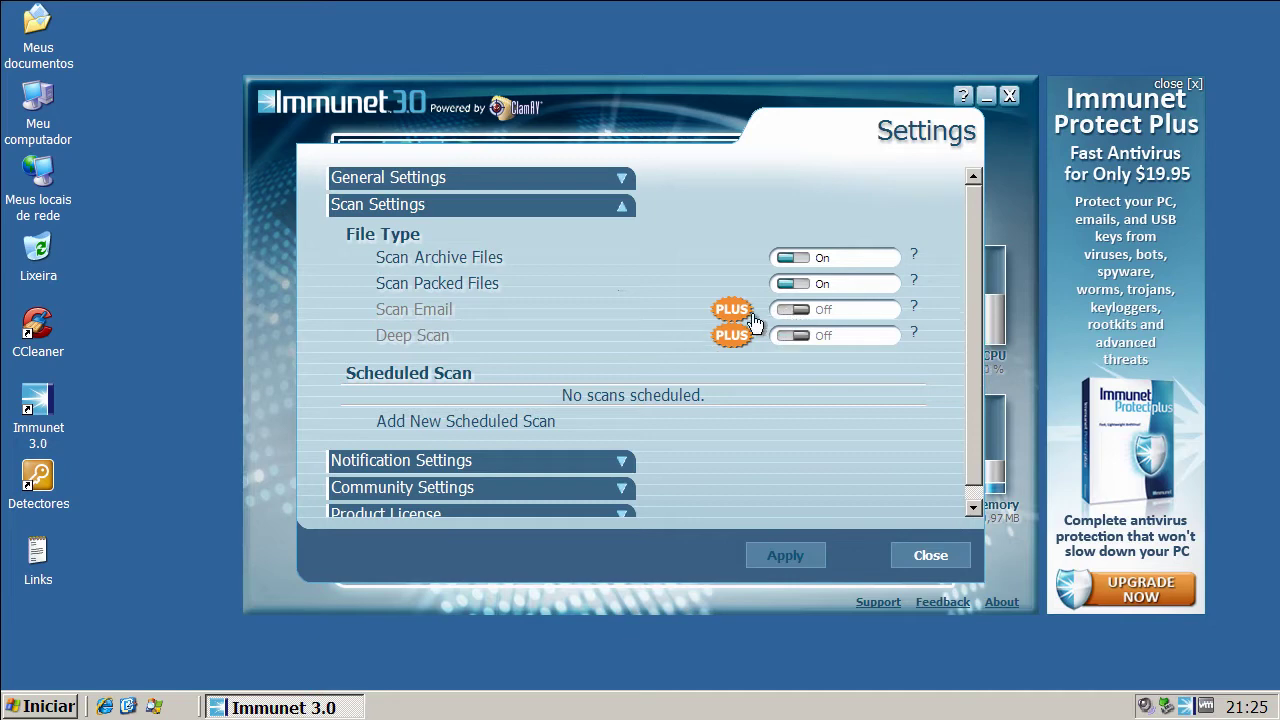
click(620, 460)
drag(966, 355, 975, 419)
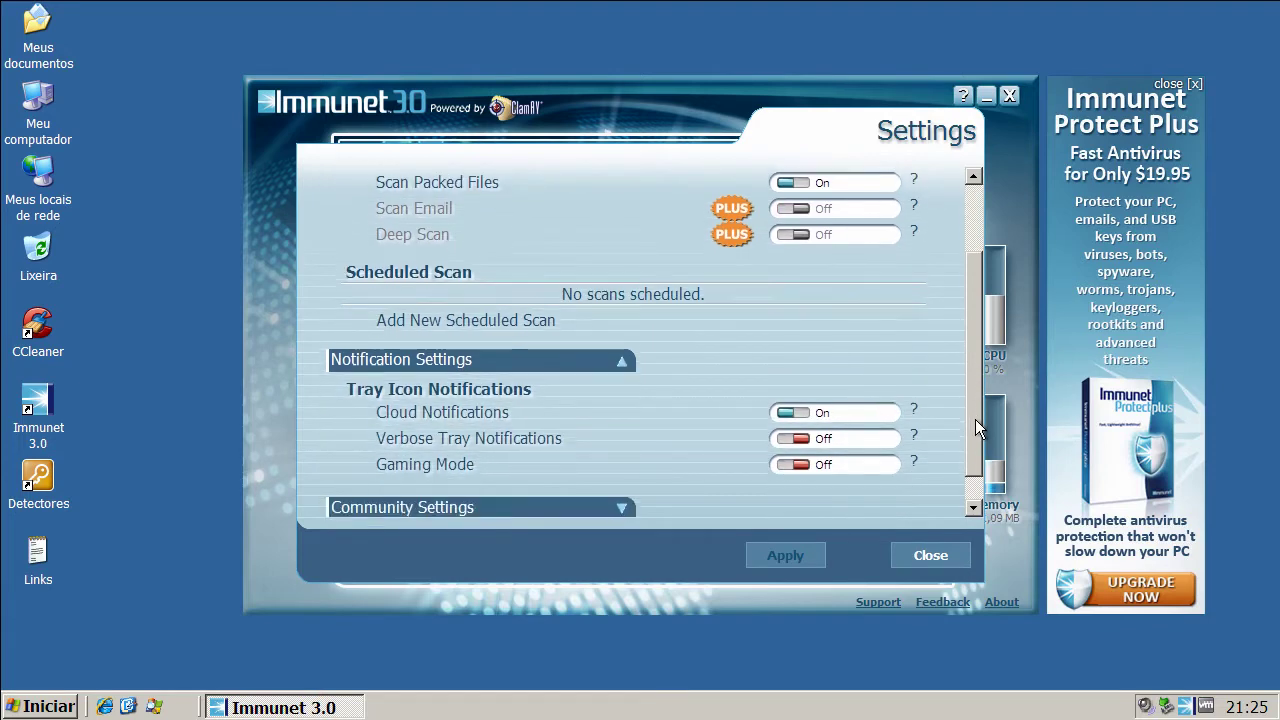
click(924, 560)
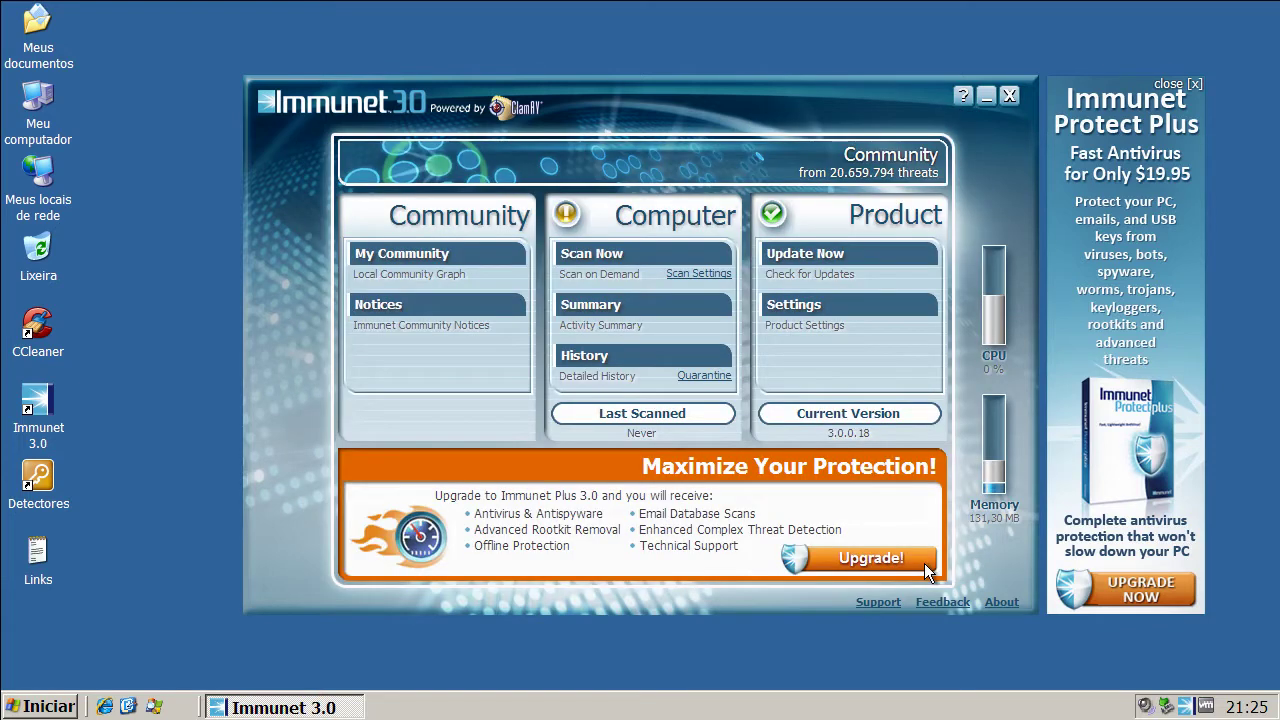
Check Immunet for product and definition updates, and close the updater and the main window.
click(818, 250)
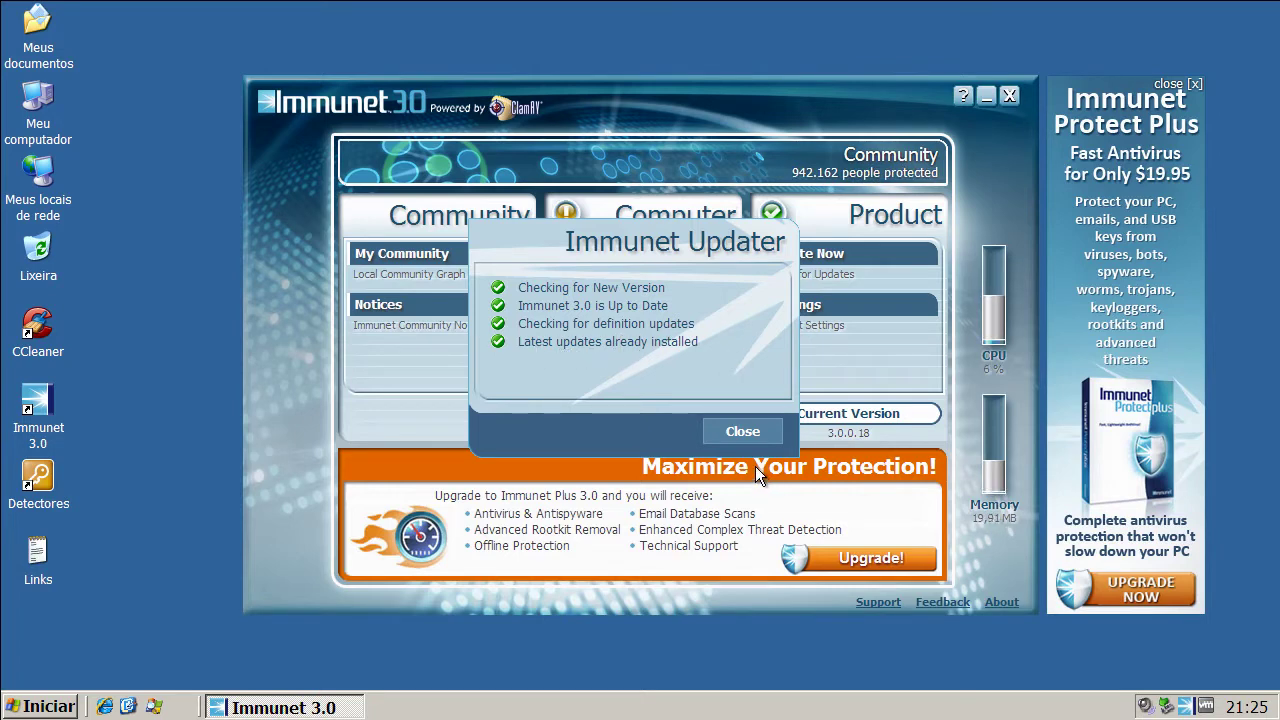
click(745, 431)
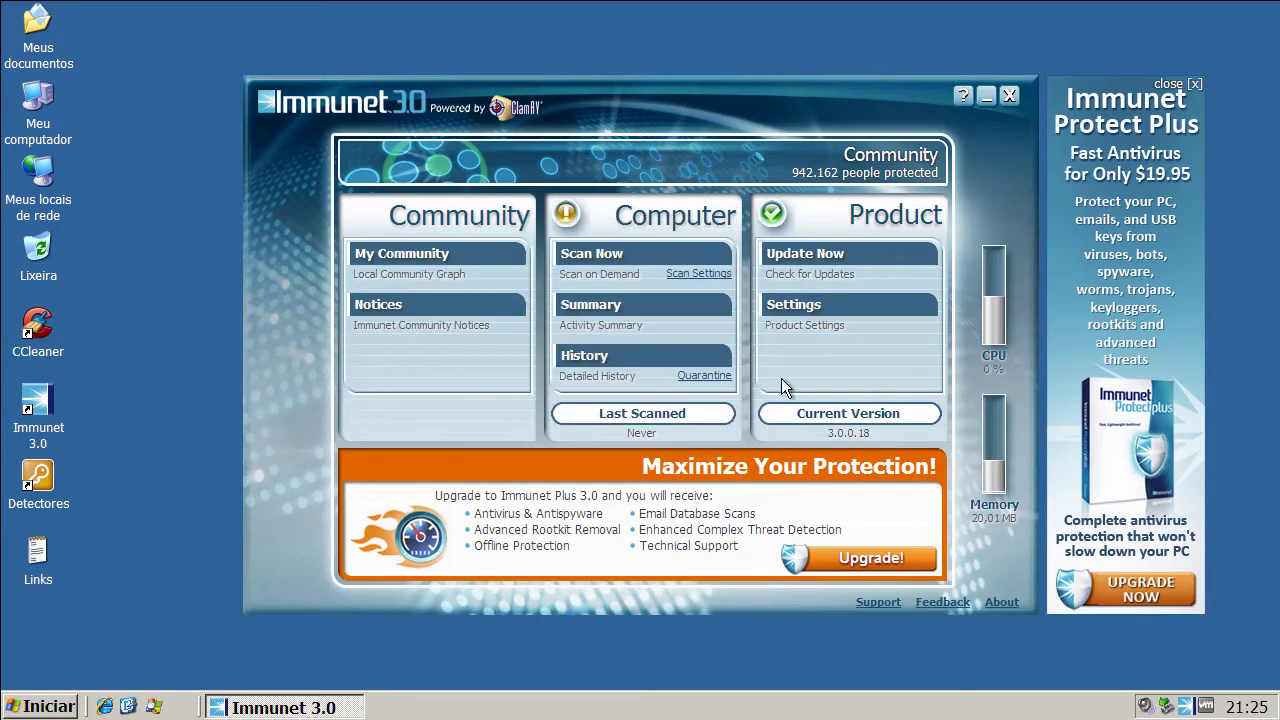
click(1008, 96)
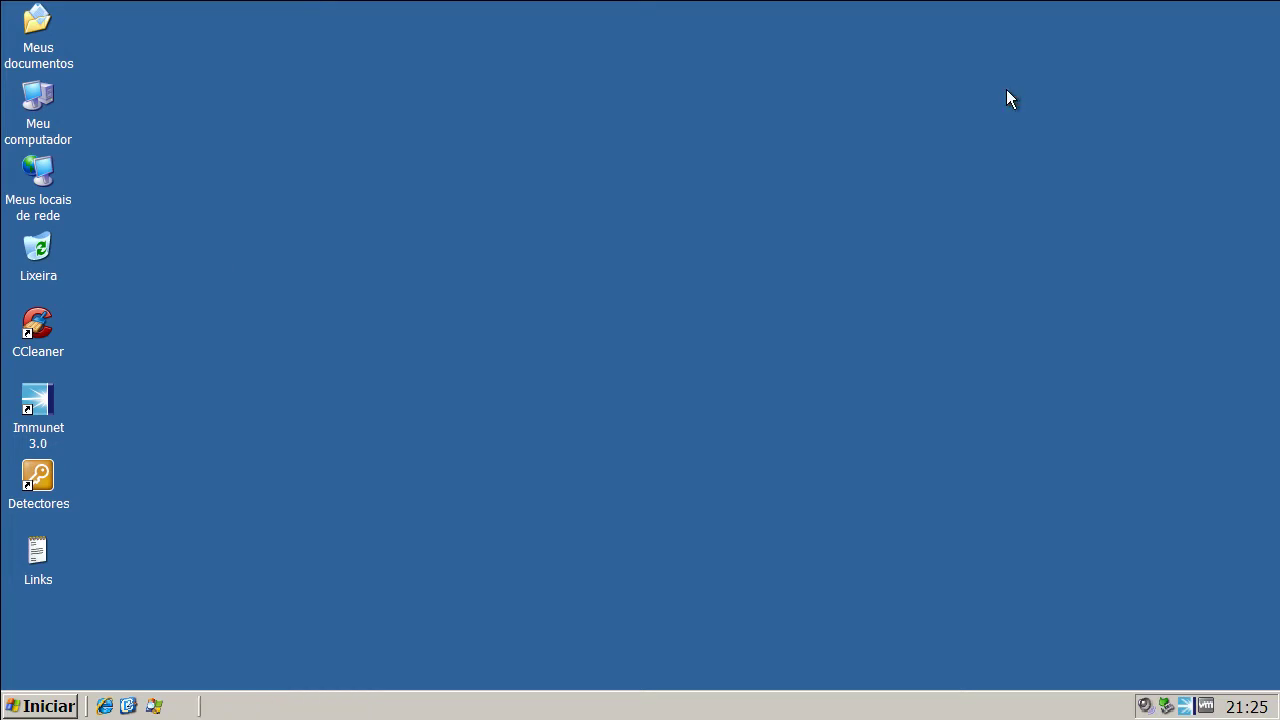
Switch to Process Explorer, examine the memory use of Immunet's agent.exe and iptray.exe processes, and minimize the window.
click(157, 700)
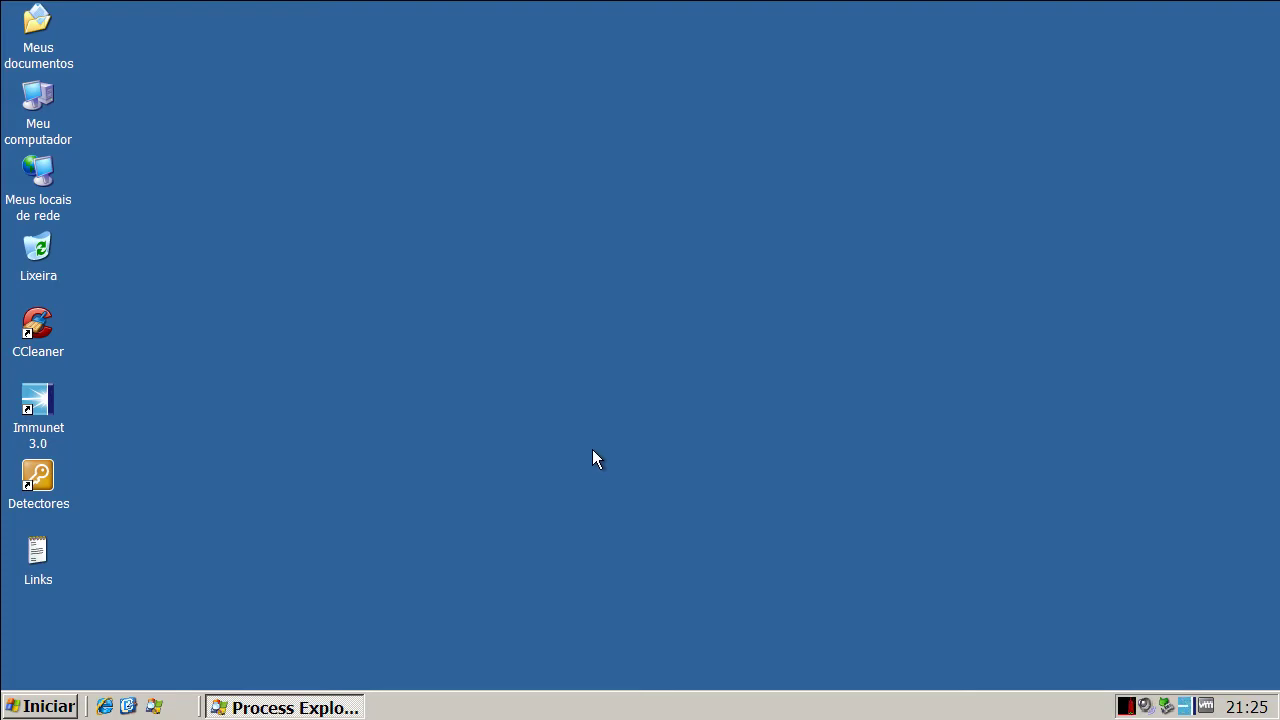
click(350, 706)
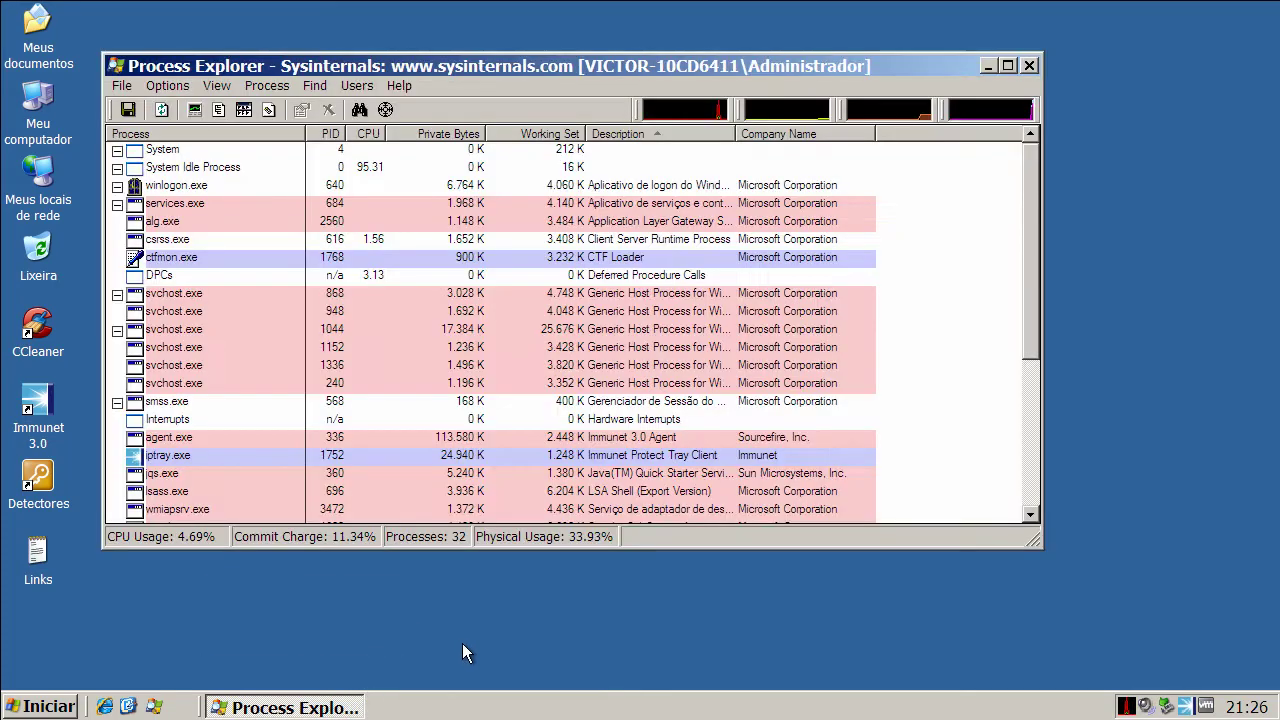
click(596, 442)
click(594, 458)
click(598, 440)
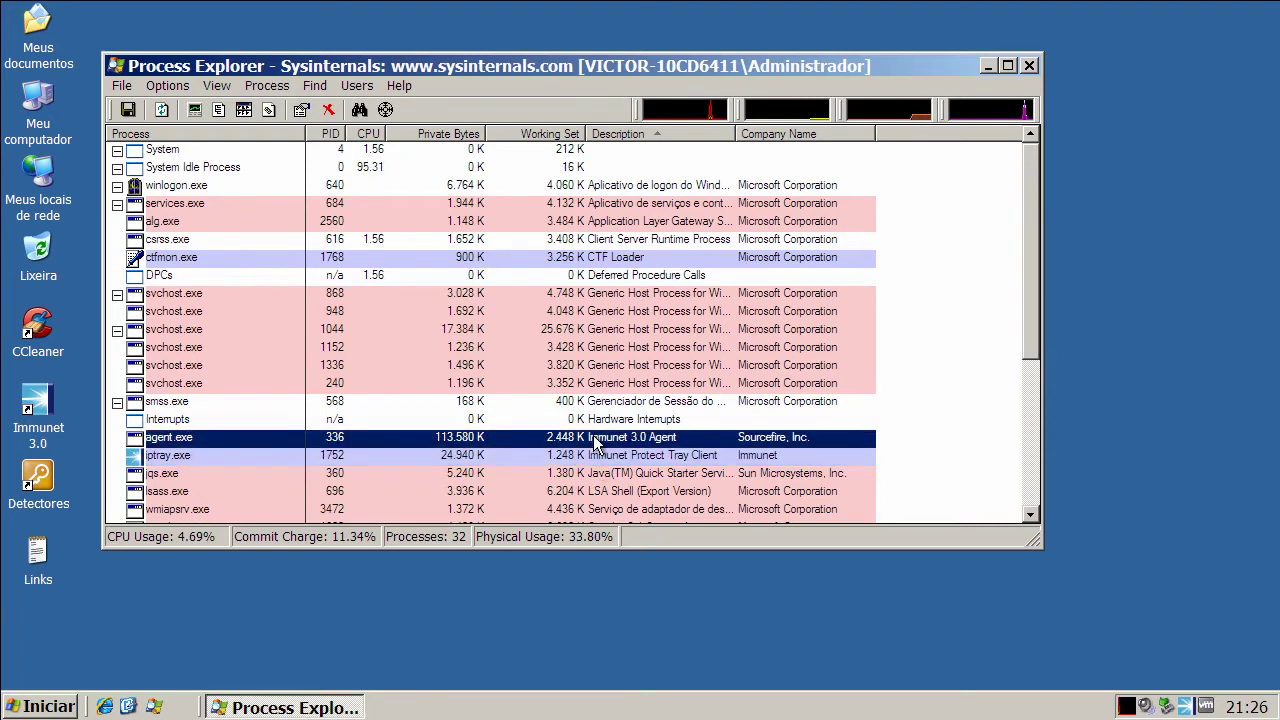
click(598, 458)
click(595, 441)
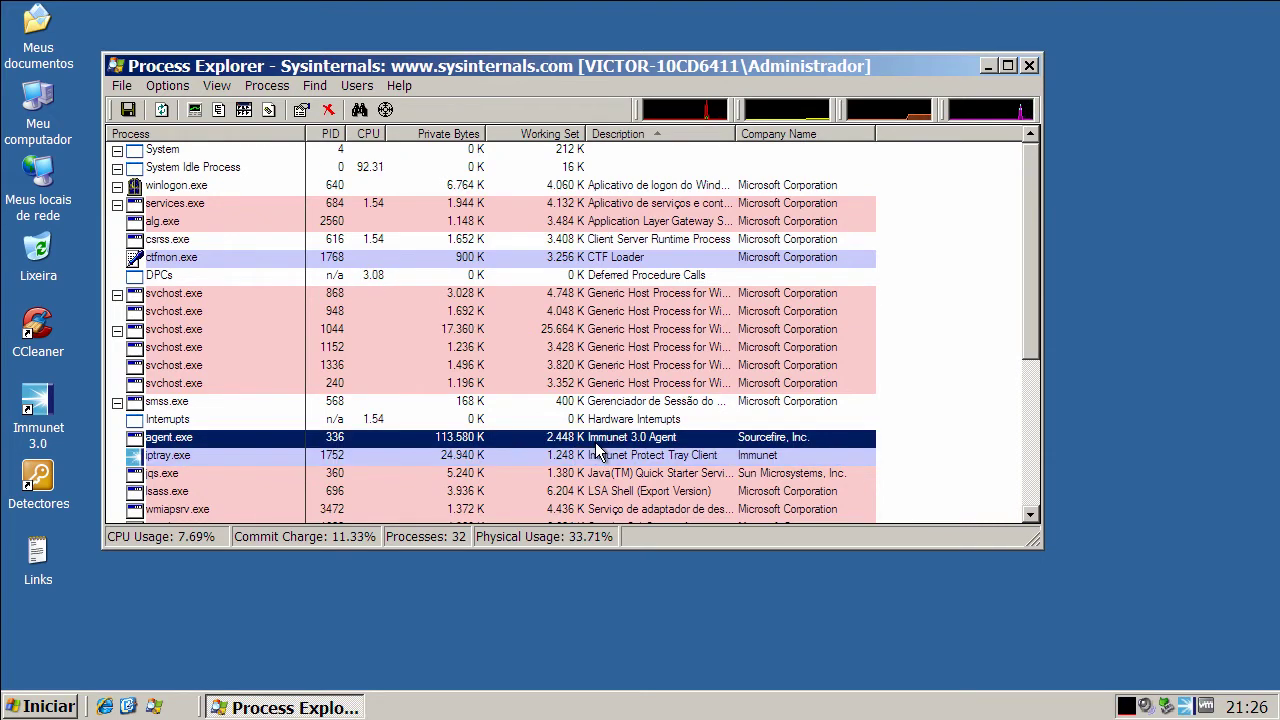
click(588, 458)
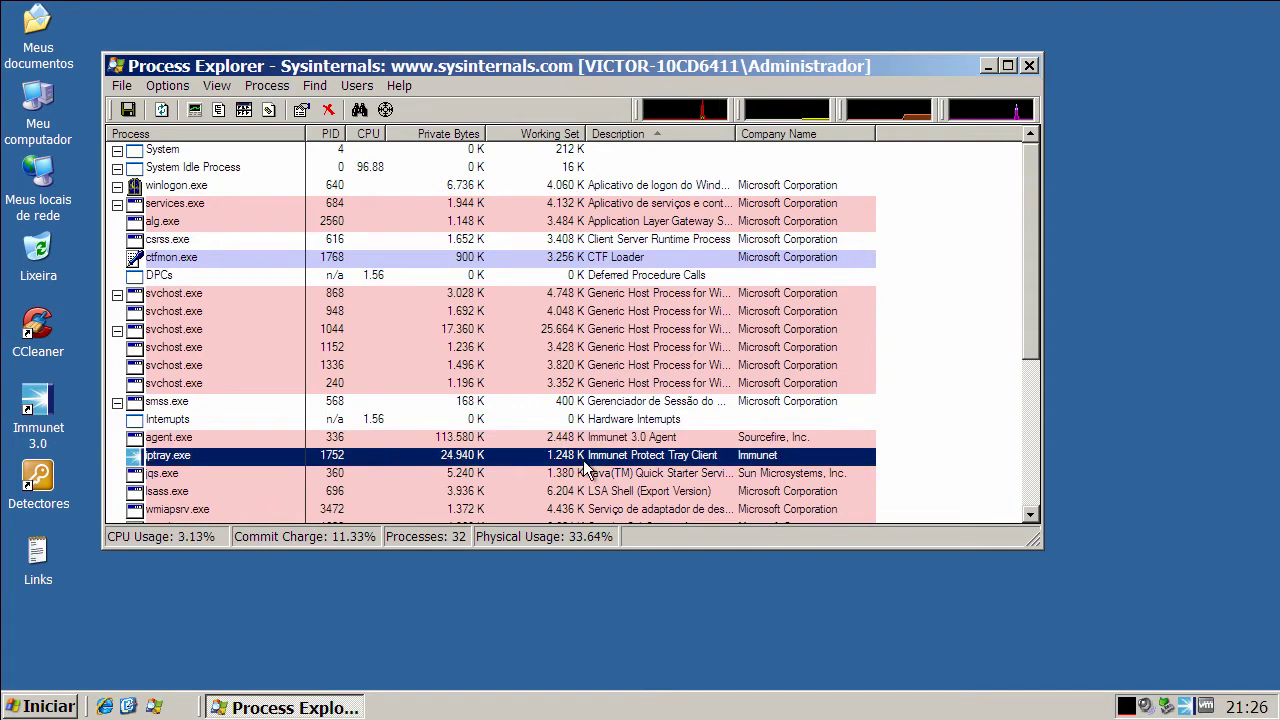
click(584, 442)
click(592, 458)
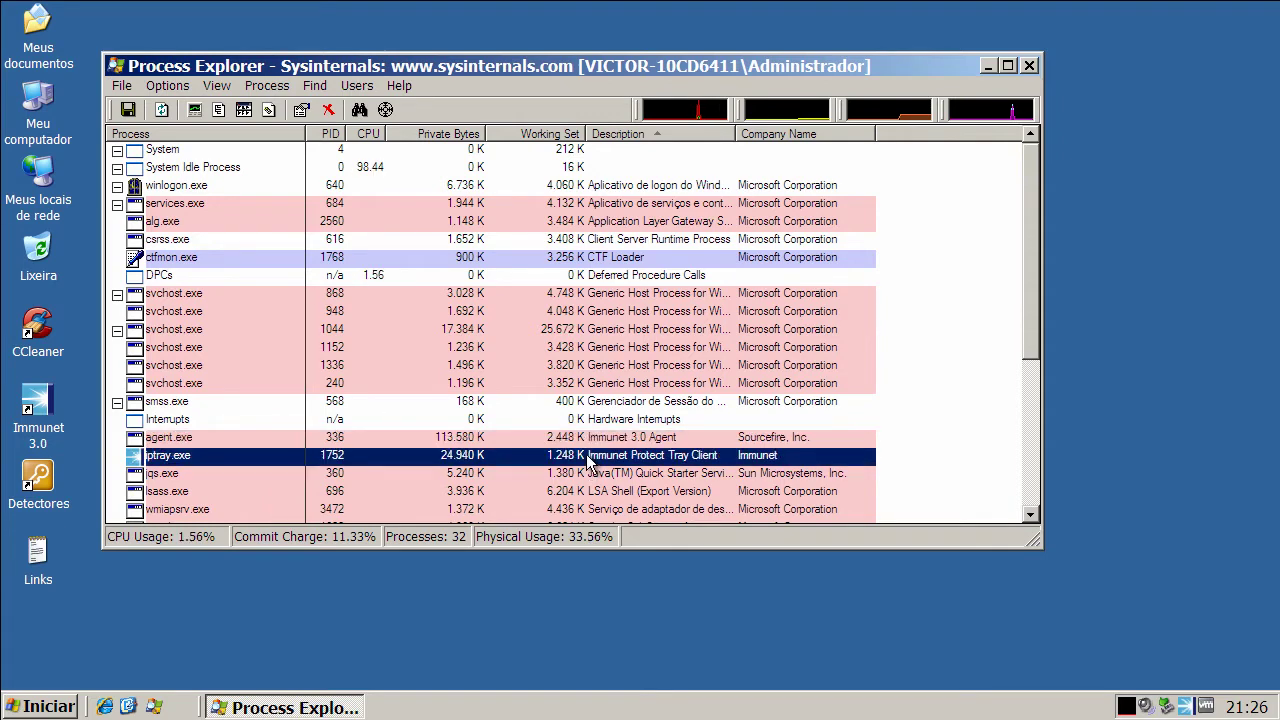
click(588, 443)
click(591, 457)
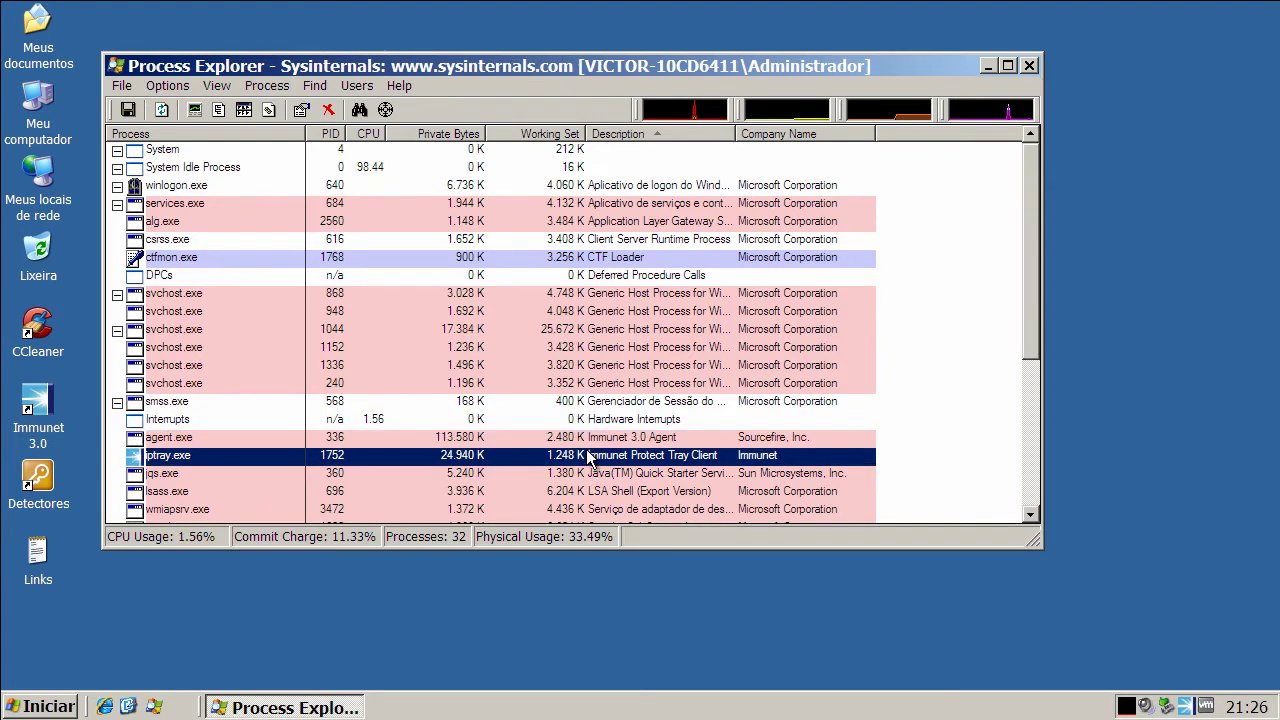
click(589, 440)
click(594, 457)
click(600, 440)
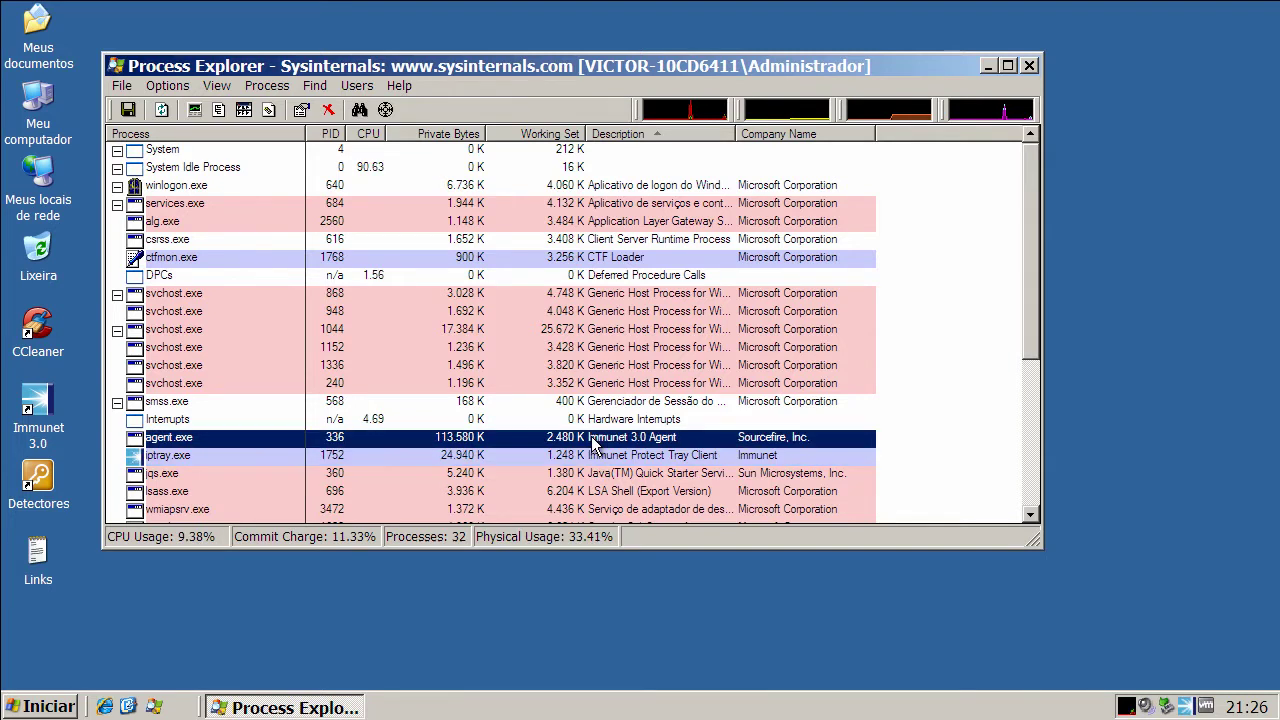
click(635, 458)
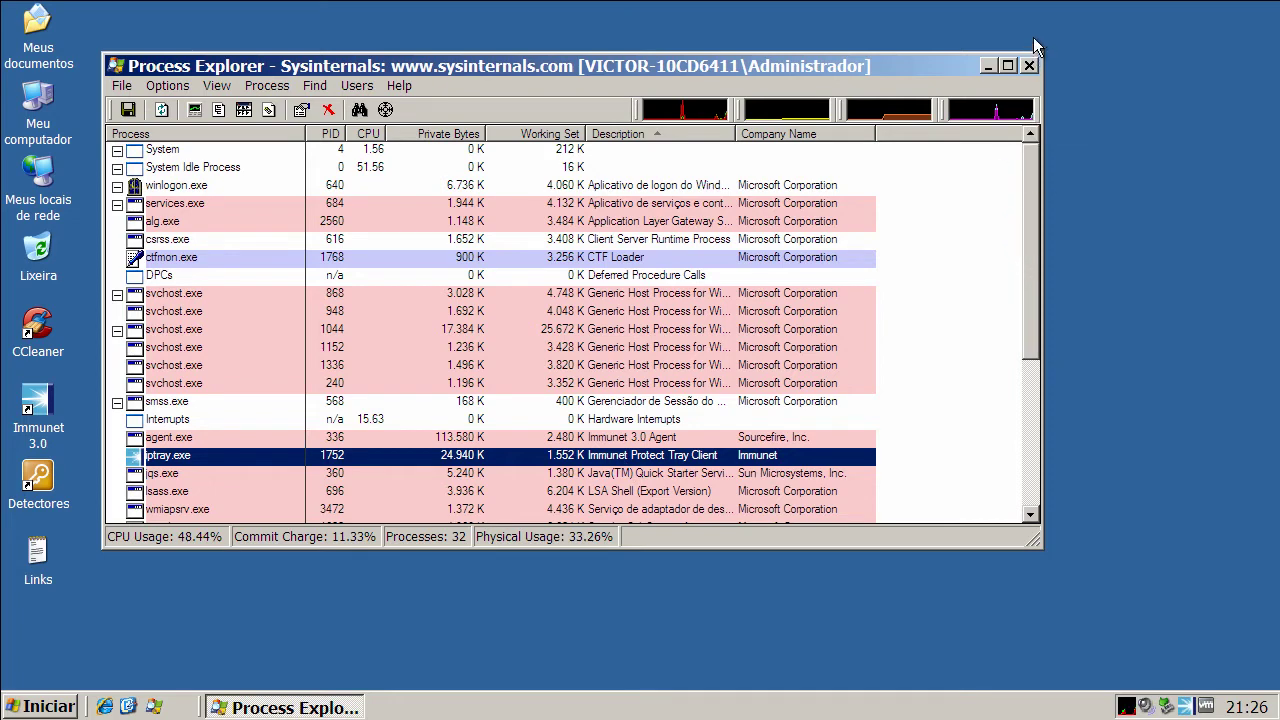
click(988, 66)
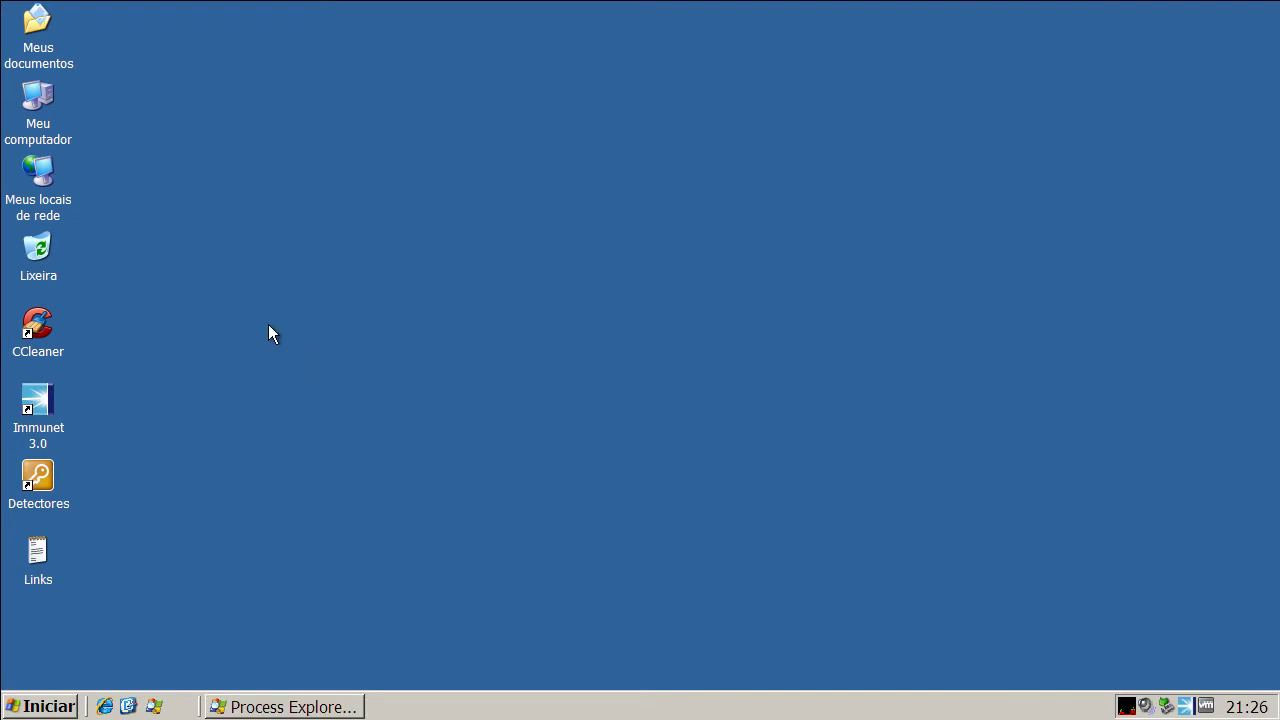
Open the Links text file from the desktop, copy the first malware link ending in zx.exe, and minimize the file.
double_click(51, 553)
double_click(296, 126)
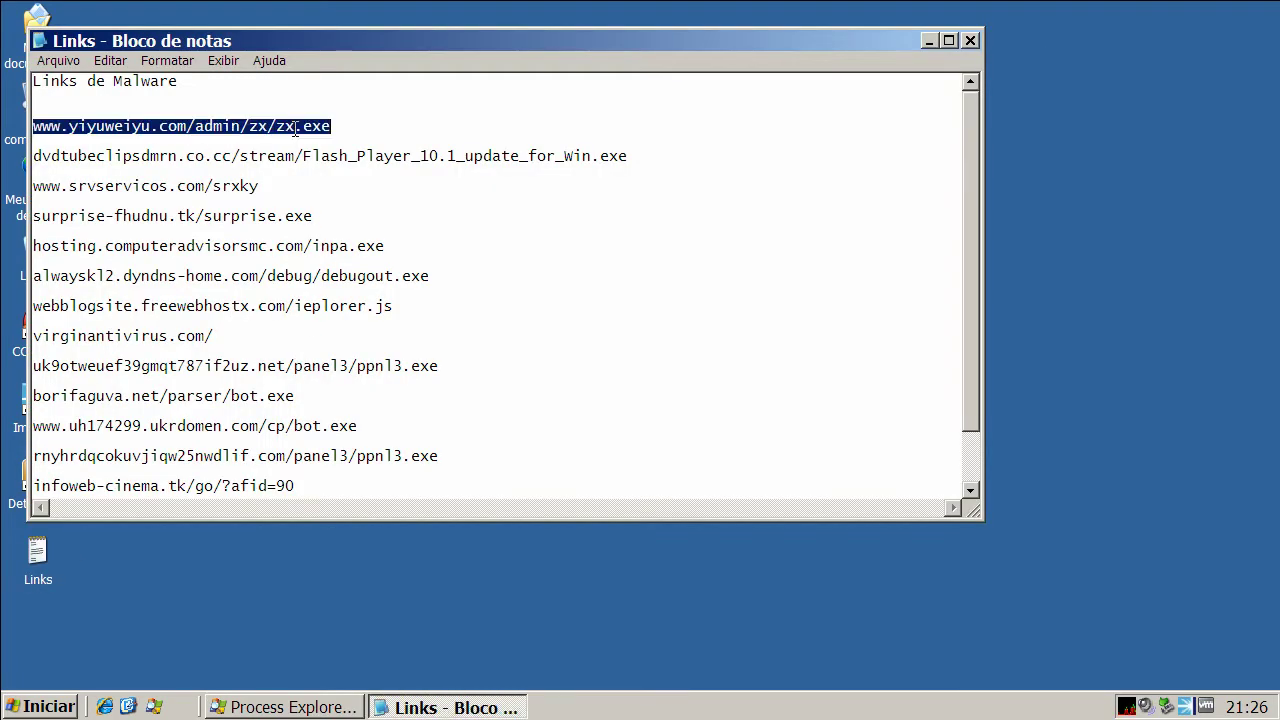
right_click(296, 127)
click(319, 187)
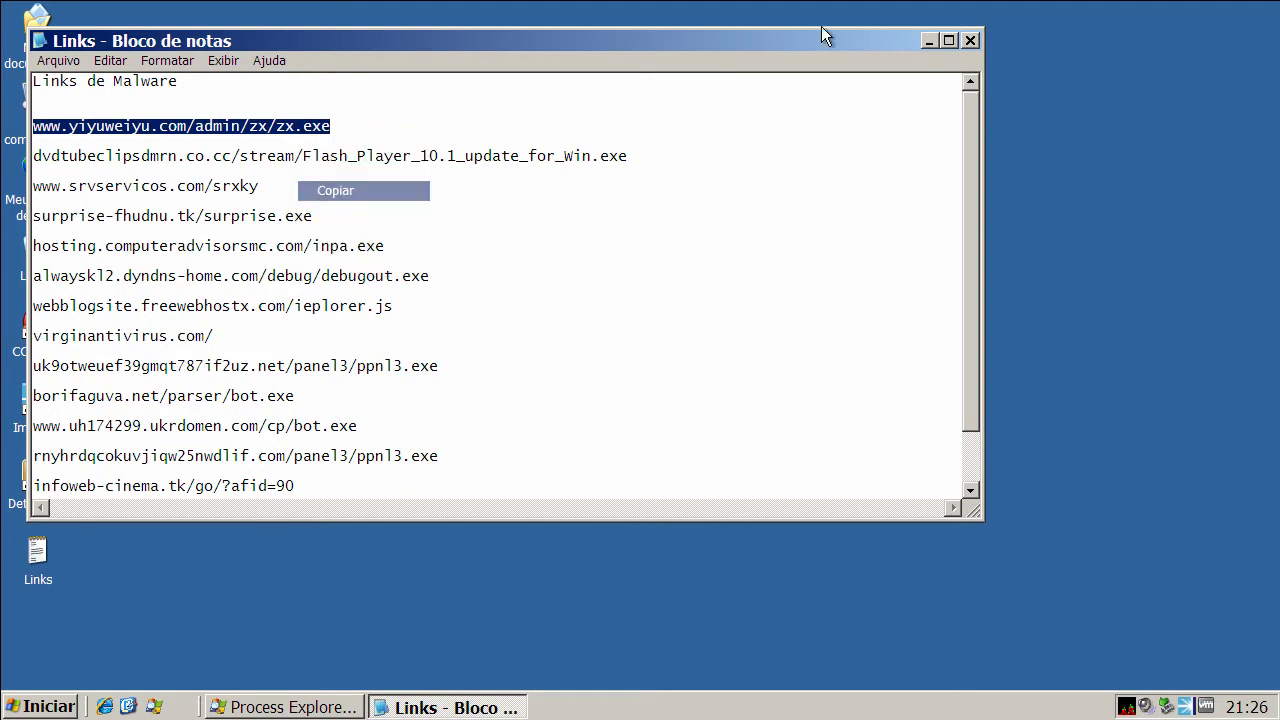
click(928, 40)
Switch to Internet Explorer, load the copied link and choose to run zx.exe.
click(101, 706)
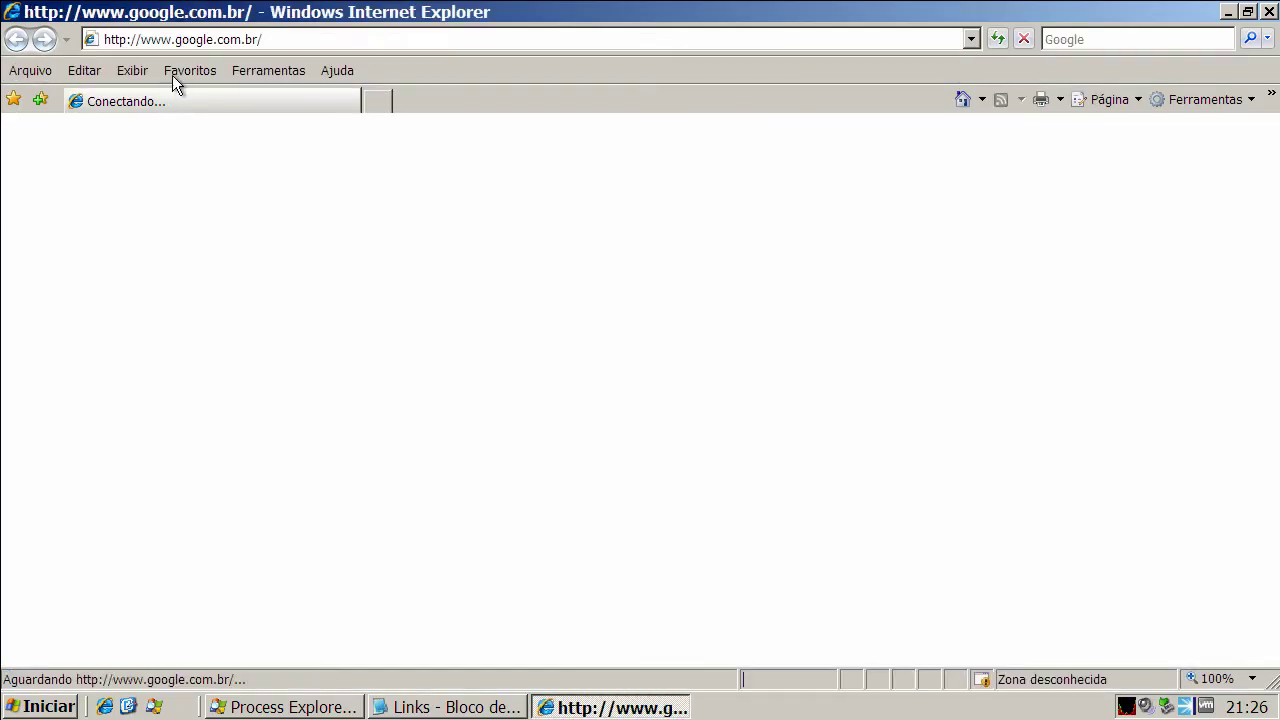
click(173, 40)
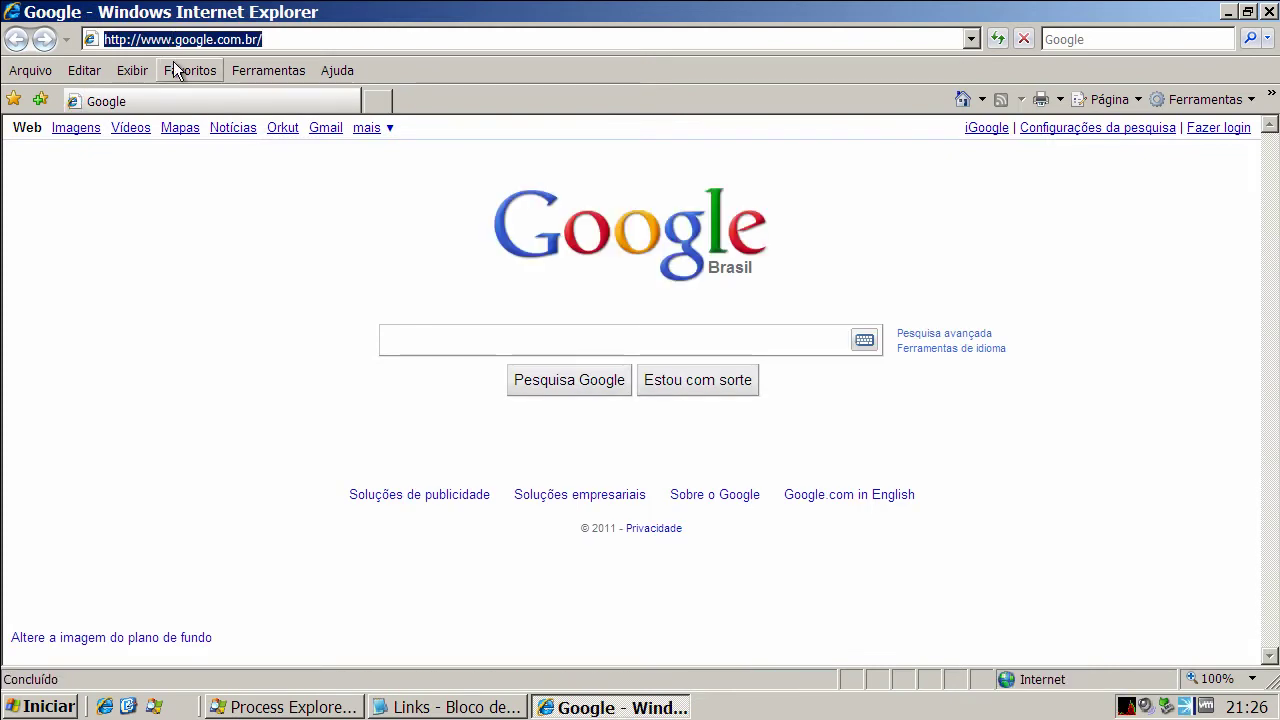
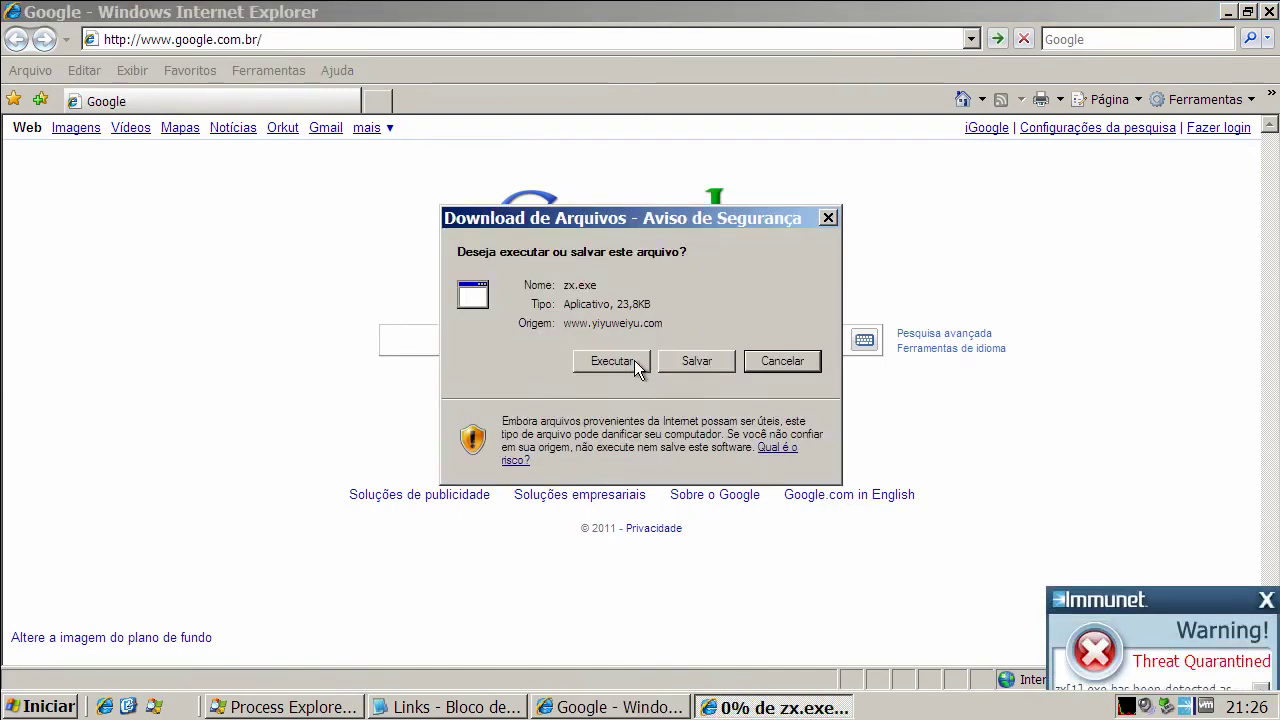
click(633, 360)
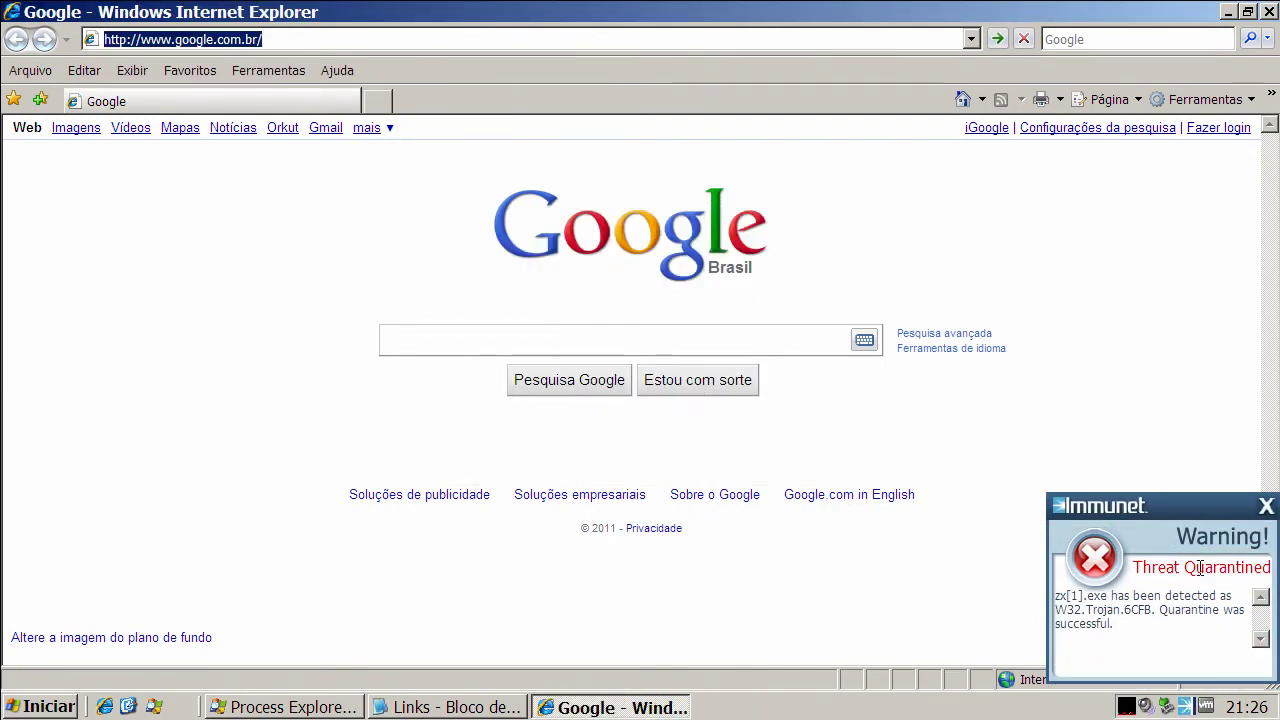
Copy the second link from the Links file, run Flash_Player_10.1_update_for_Win.exe from it in the browser, and decline to send the error report.
click(423, 706)
double_click(182, 156)
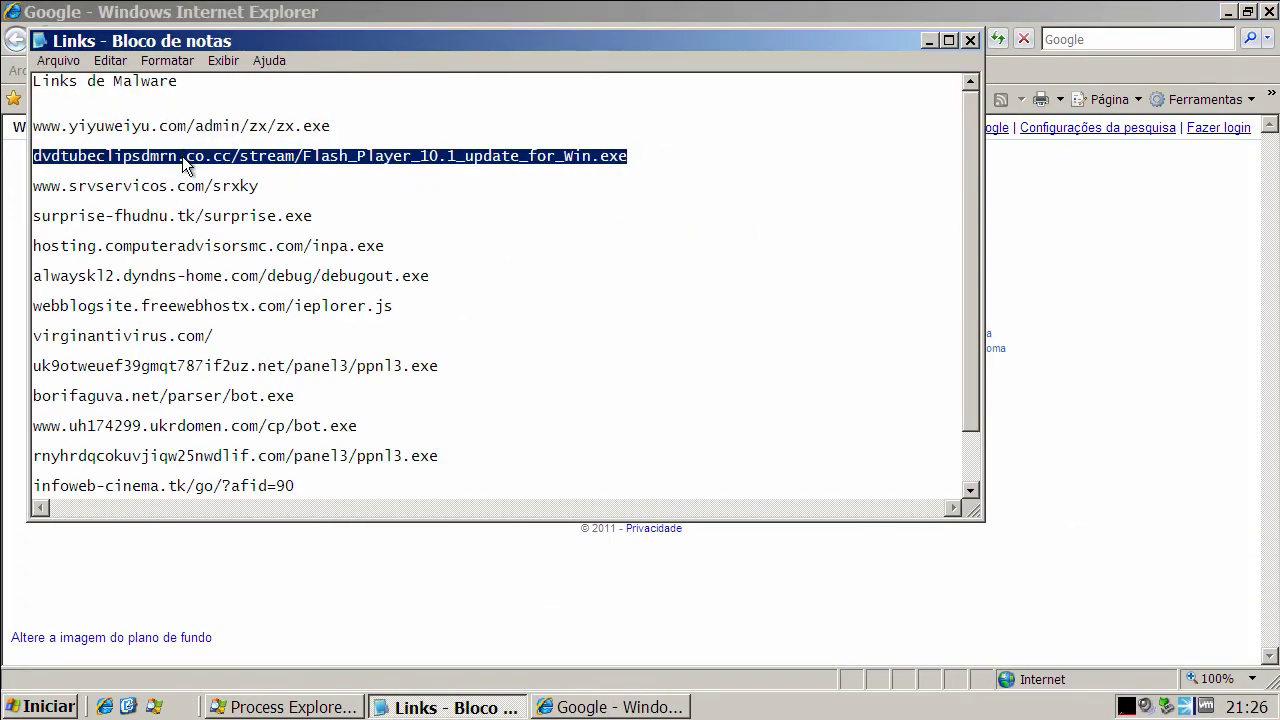
right_click(182, 160)
click(262, 218)
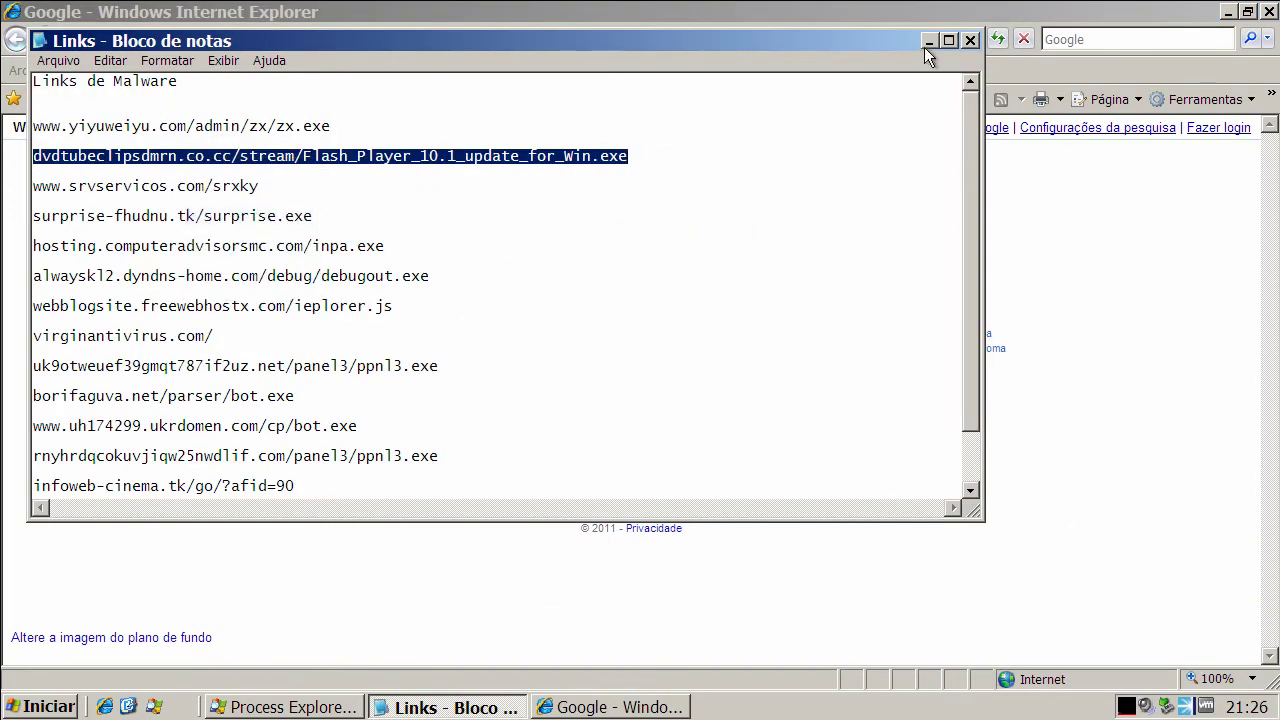
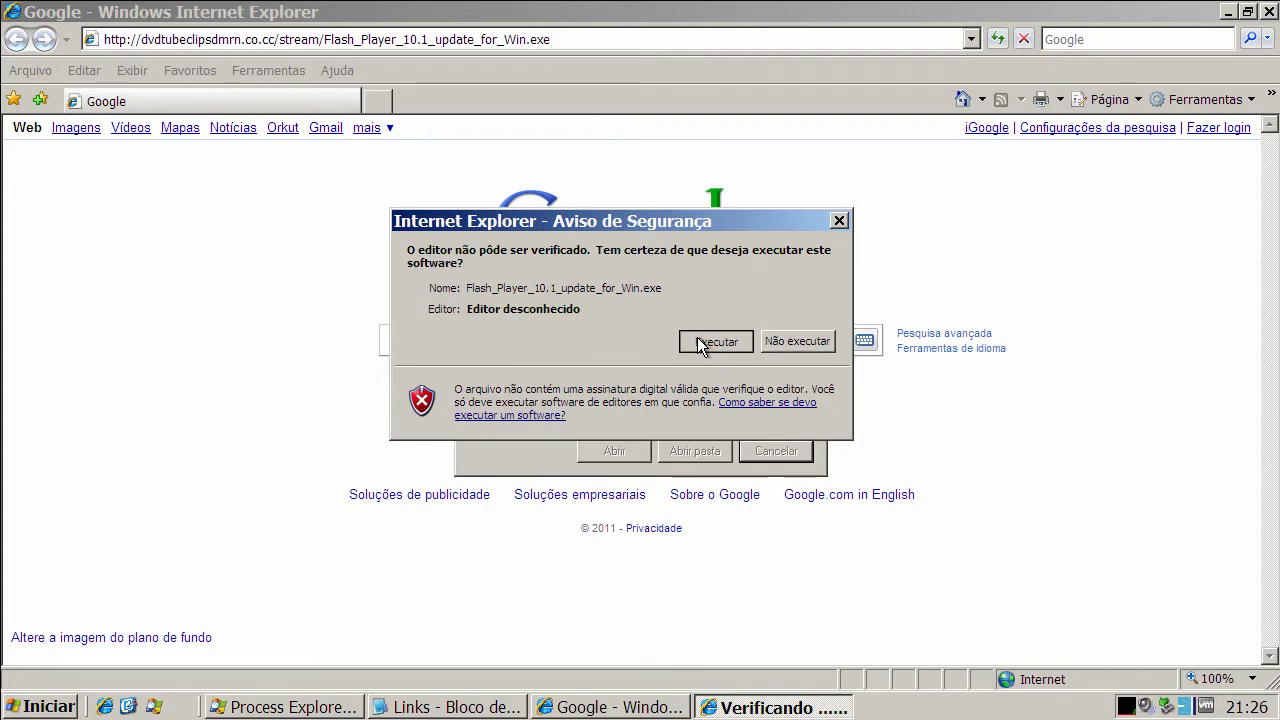
click(699, 339)
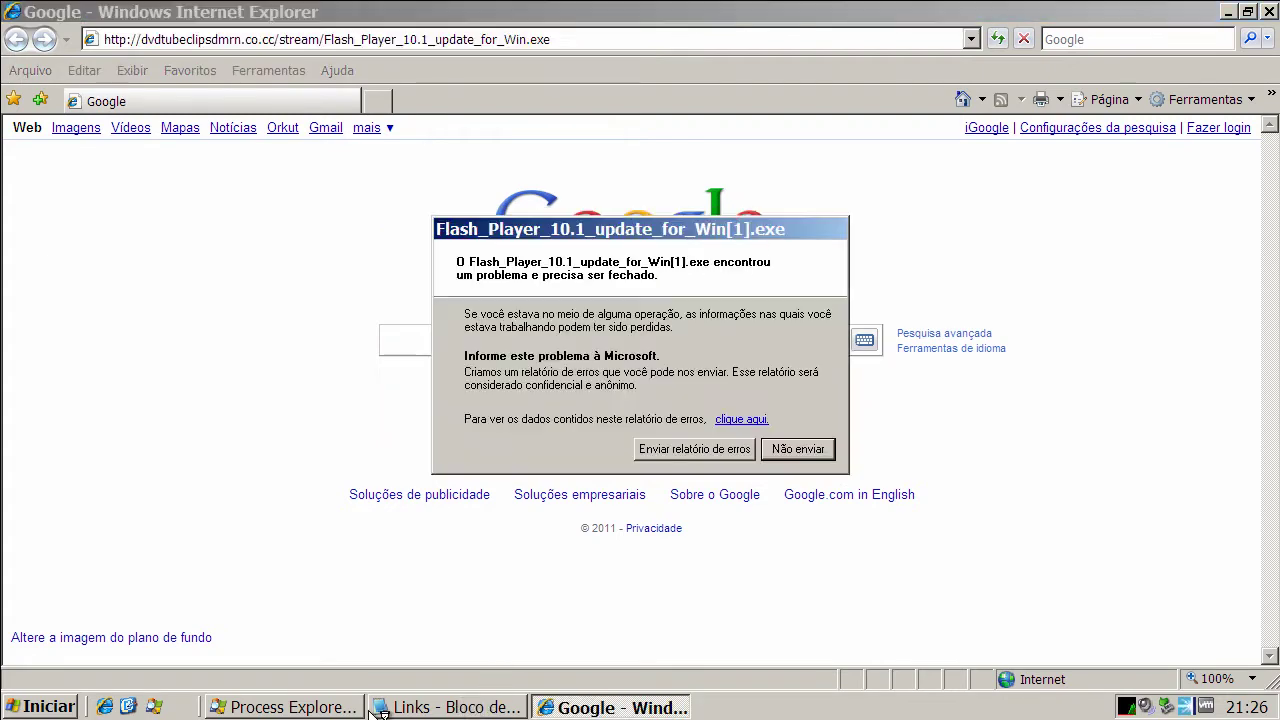
click(778, 450)
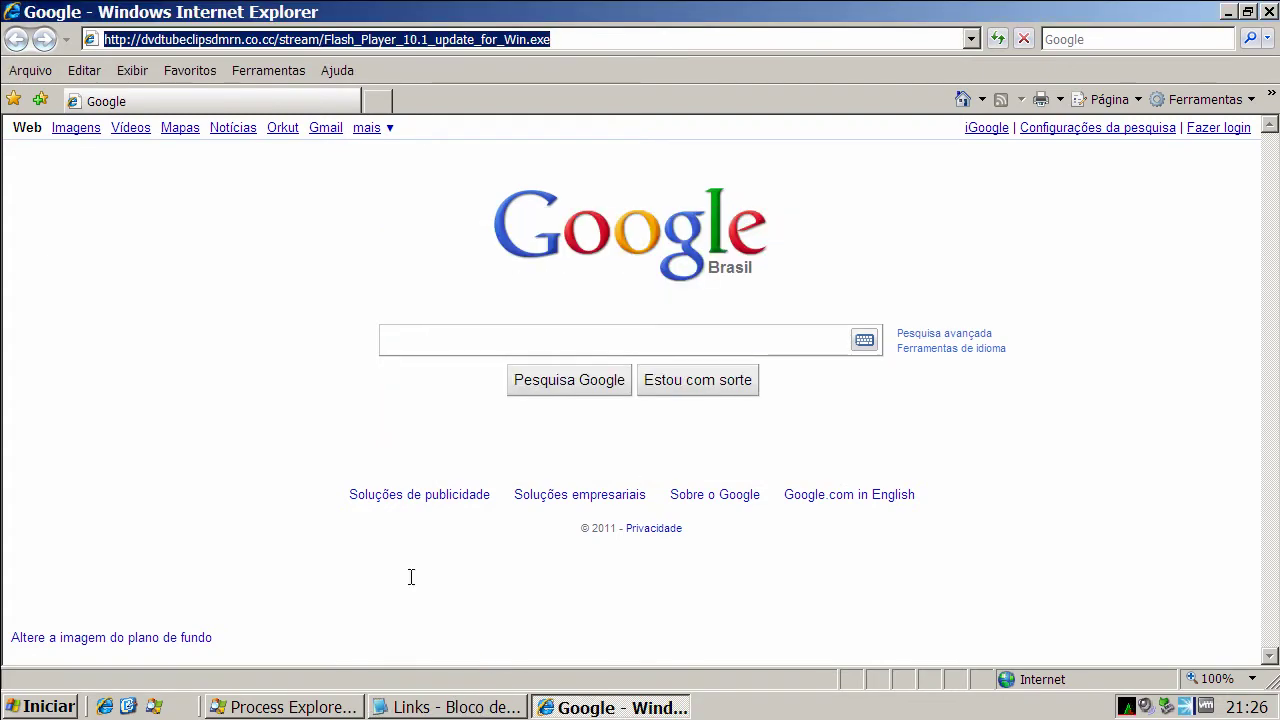
Inspect the full list of running processes in Process Explorer for malware activity, and minimize the window.
click(280, 707)
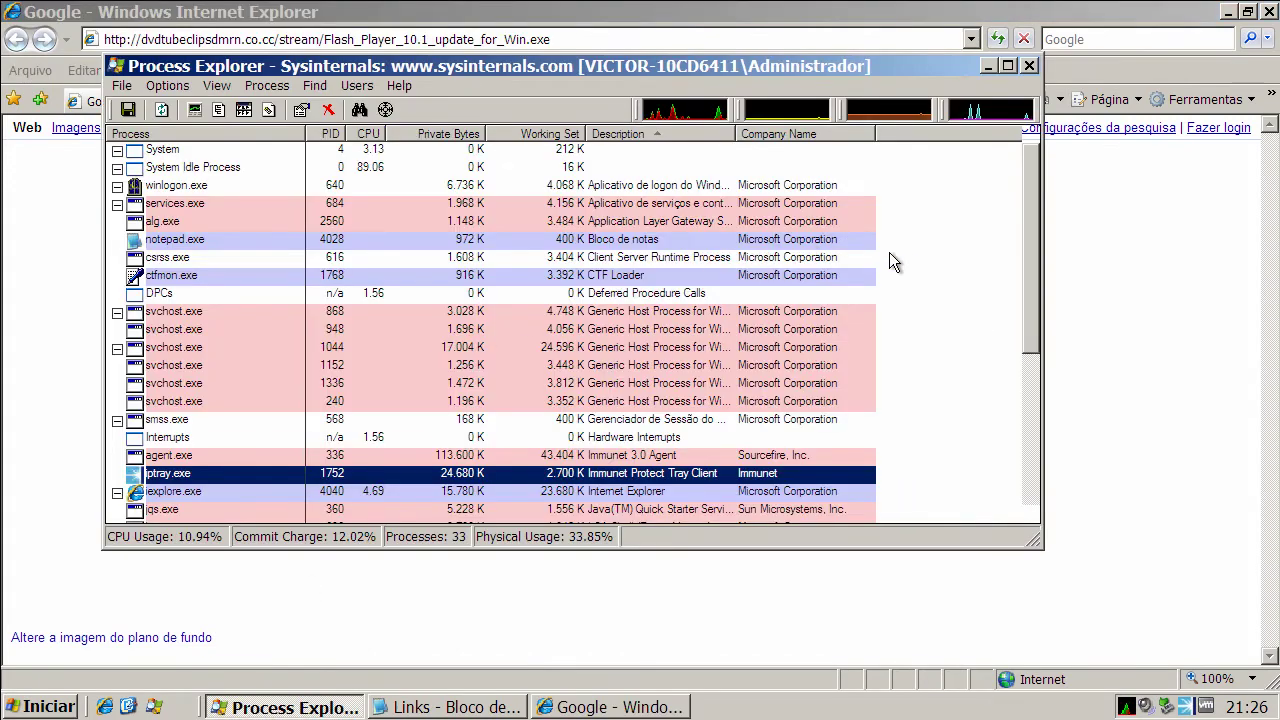
click(1010, 224)
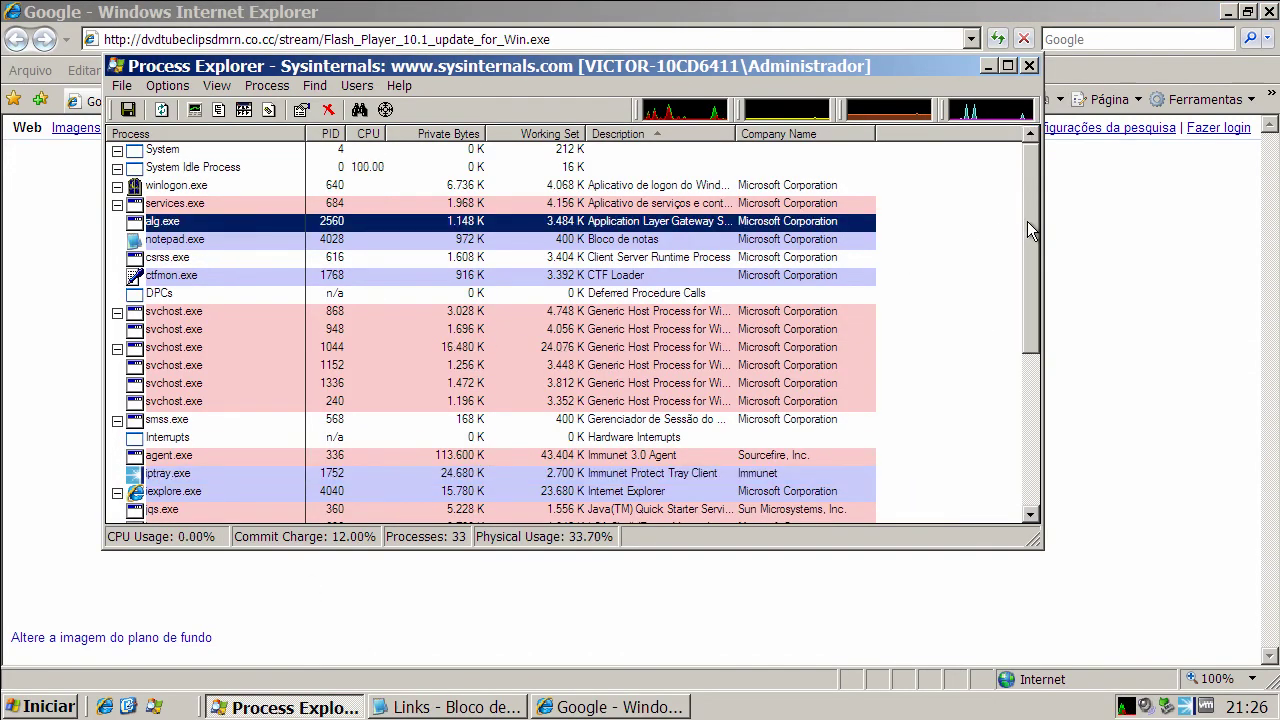
drag(1027, 221, 1034, 392)
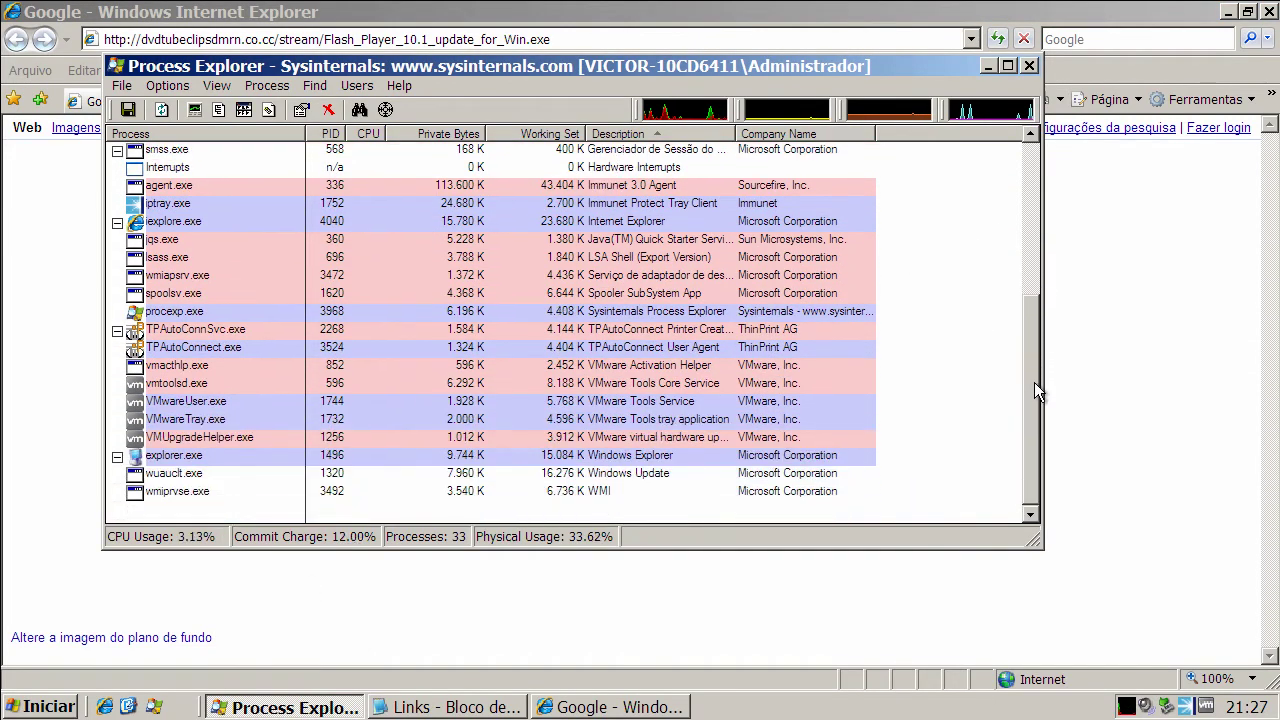
click(985, 66)
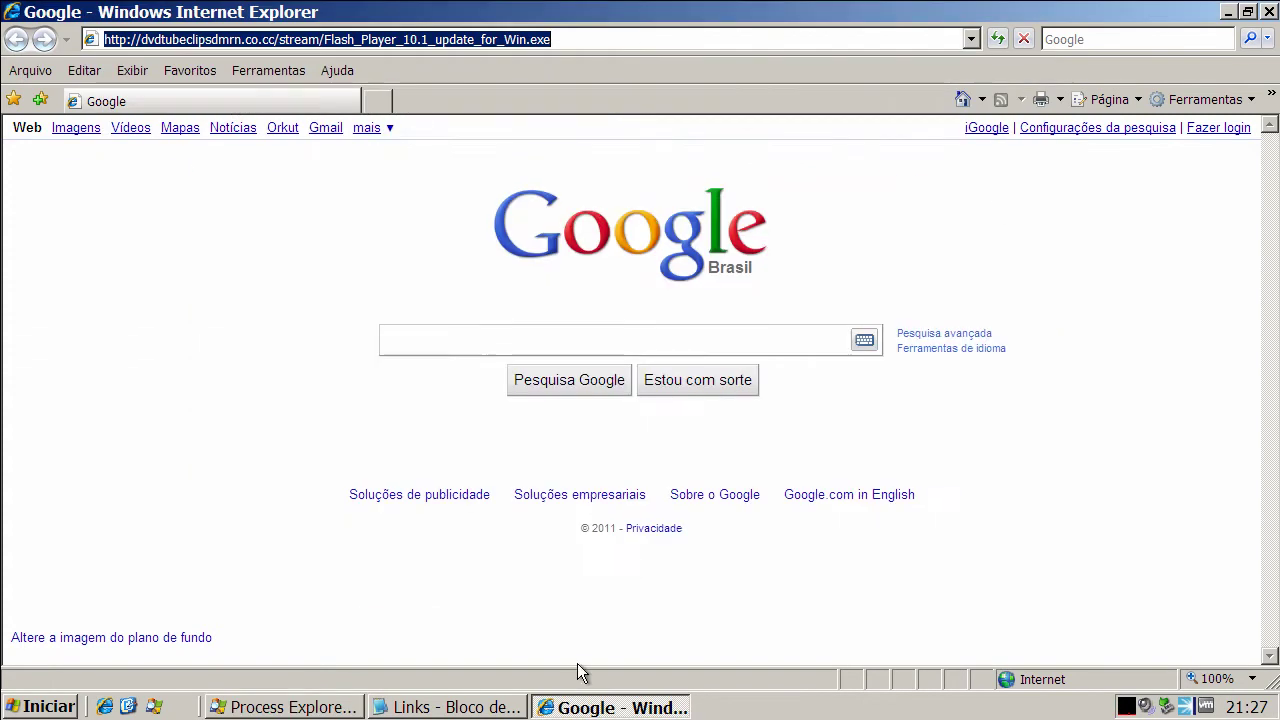
click(503, 708)
double_click(230, 185)
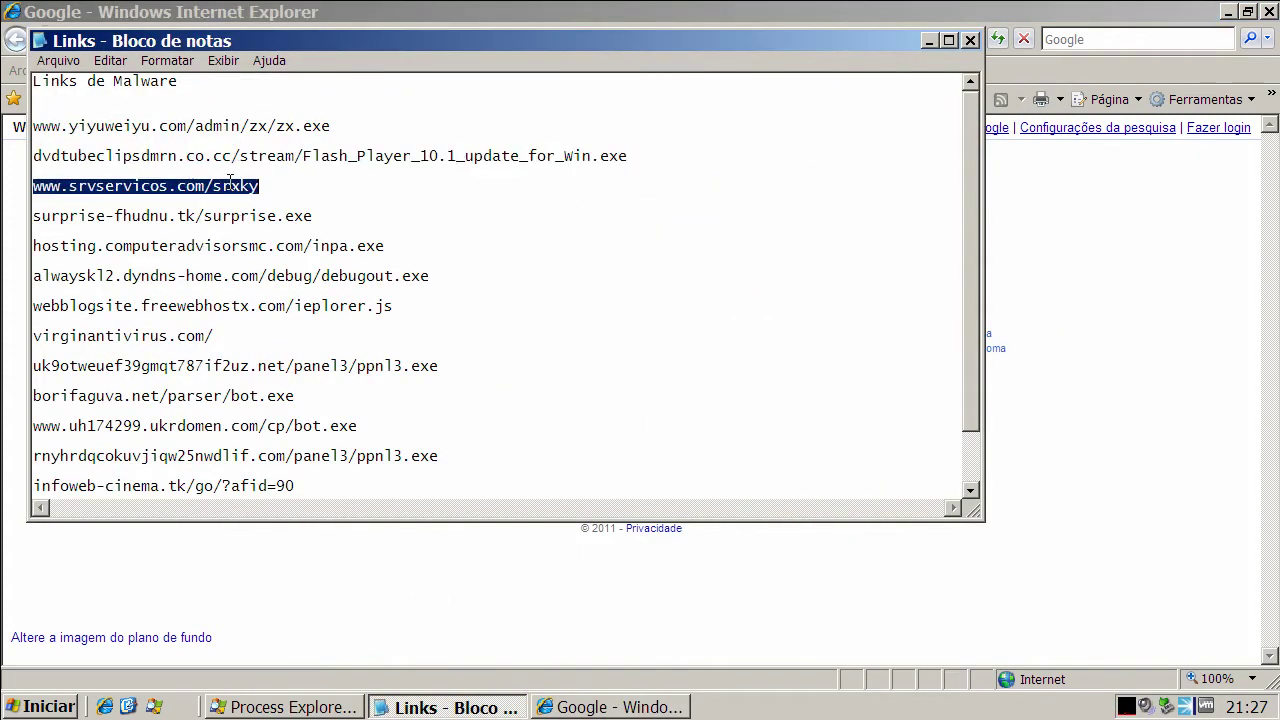
right_click(230, 185)
click(305, 244)
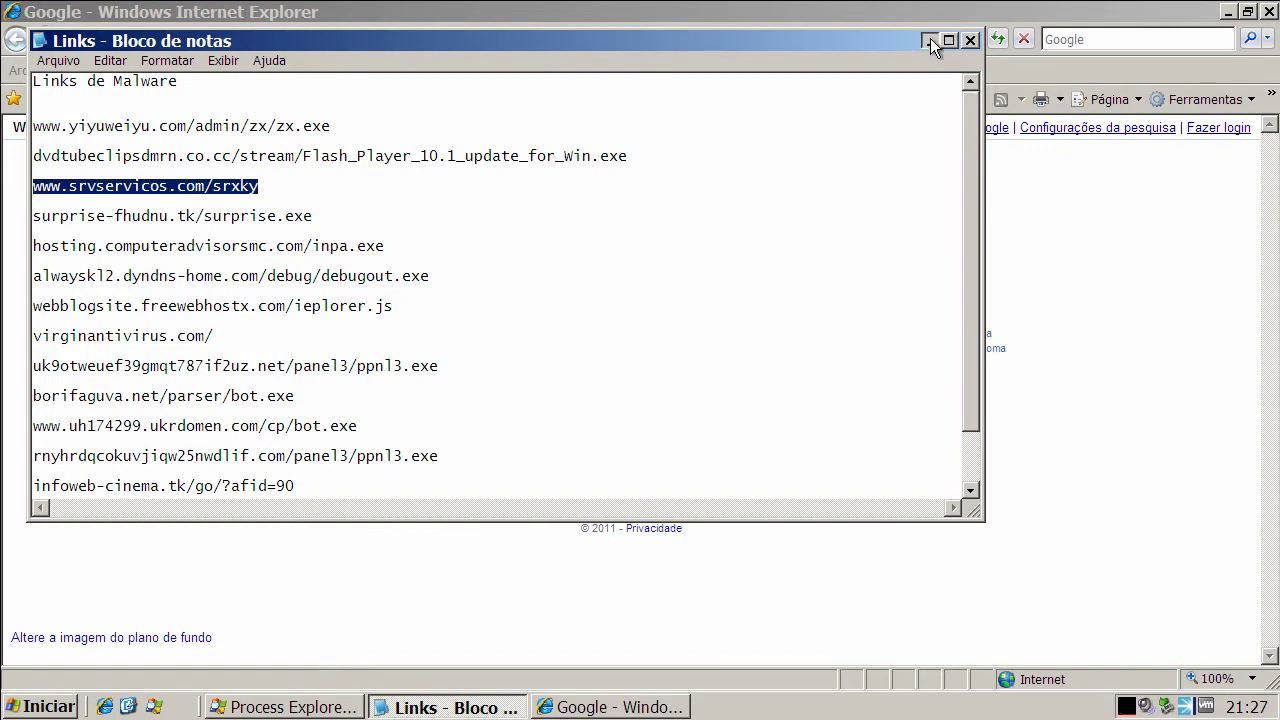
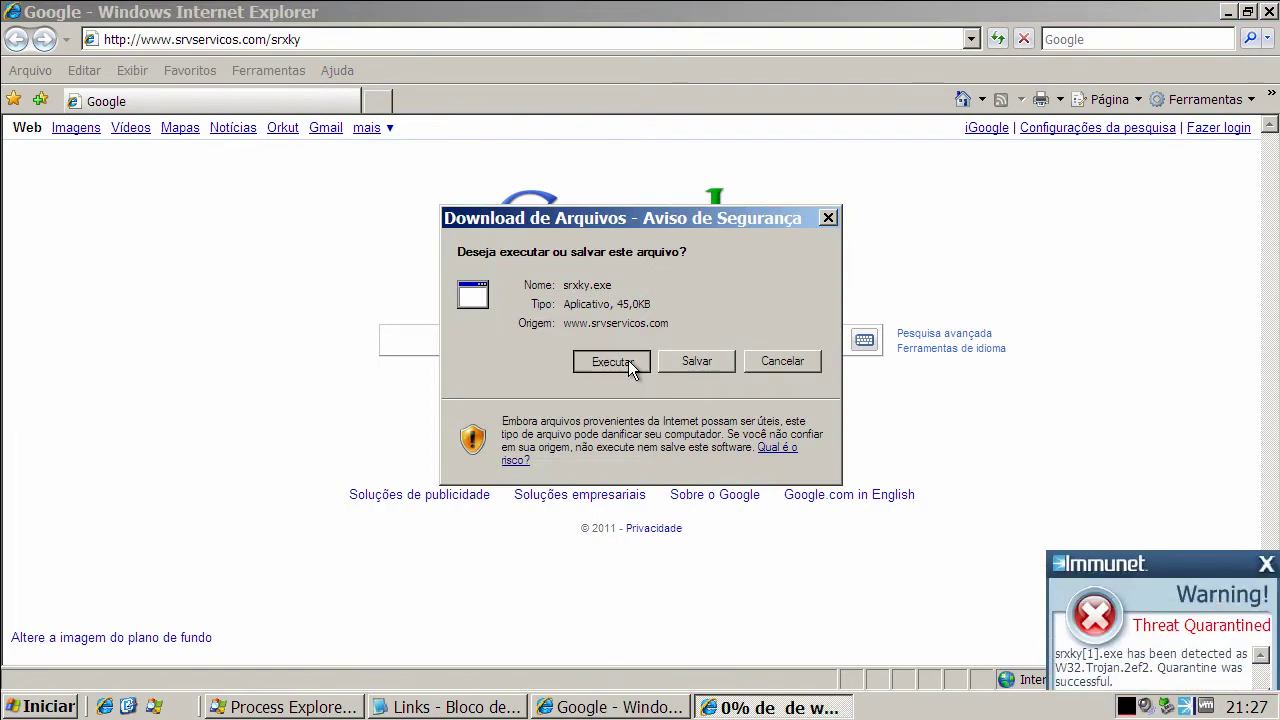
click(628, 360)
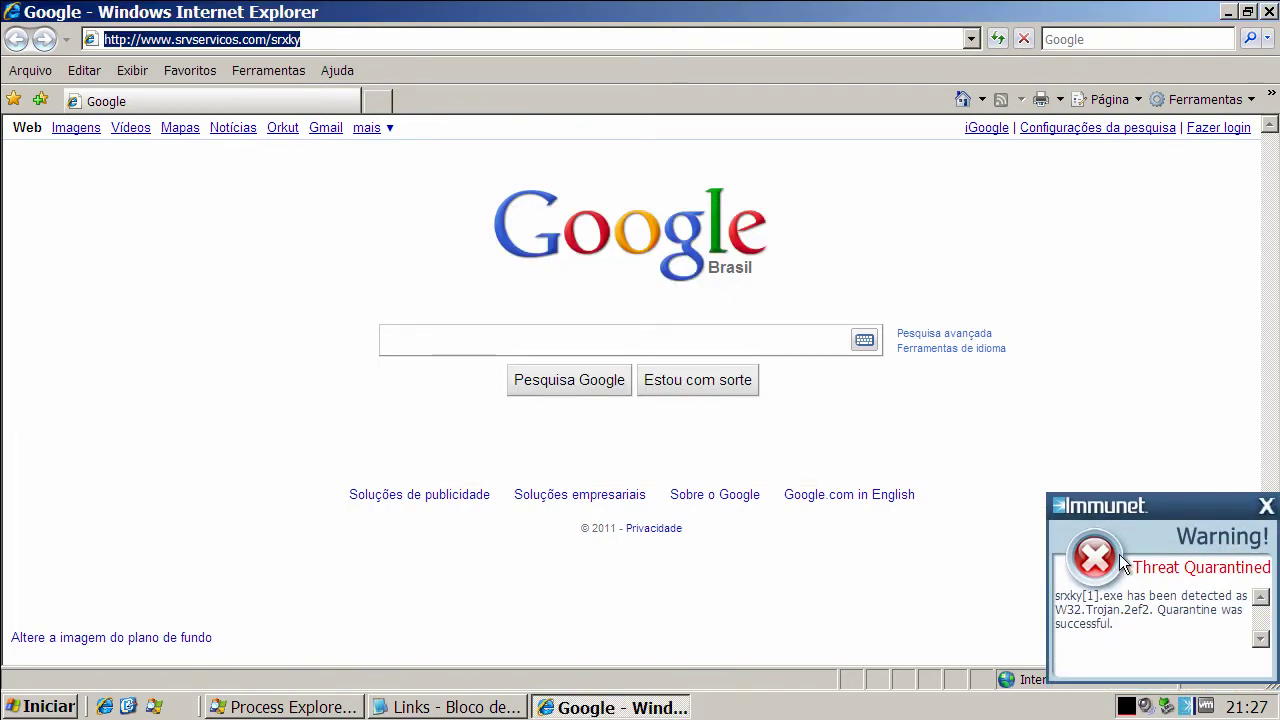
click(1266, 506)
Copy the surprise-fhudnu.tk/surprise.exe link from the Links file, run surprise.exe from it in the browser, and dismiss the Immunet alert.
click(440, 706)
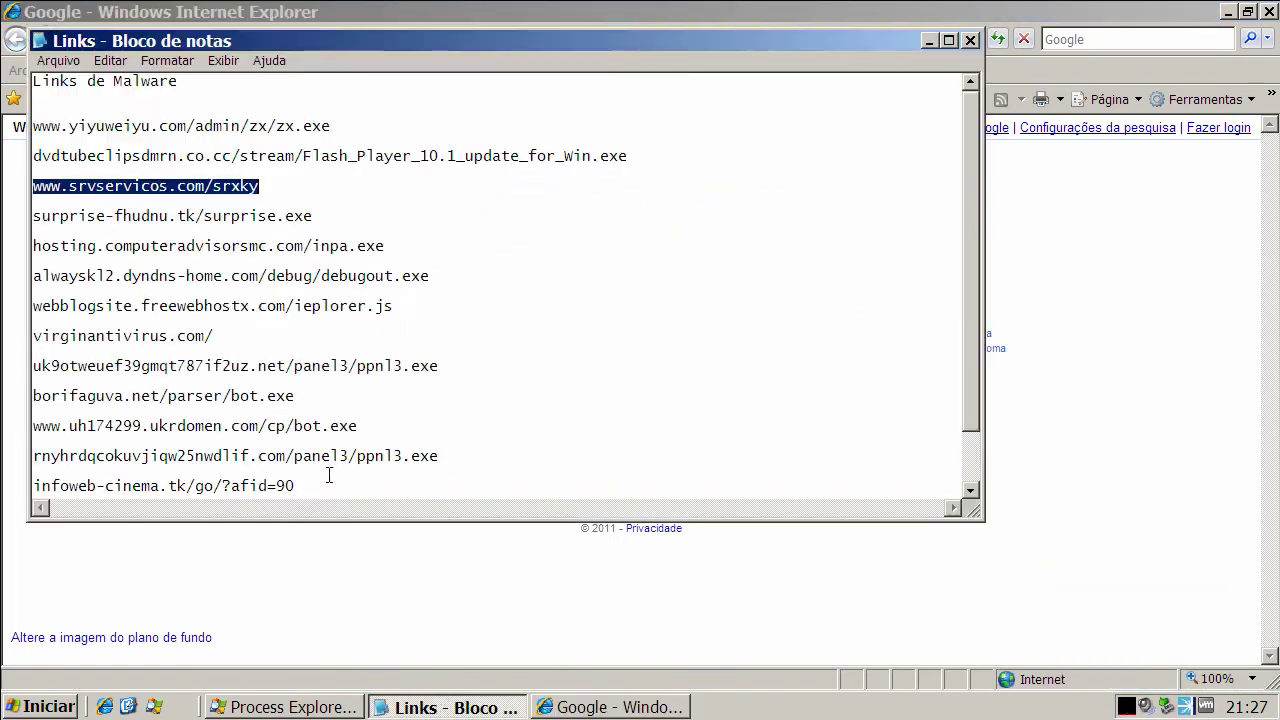
double_click(219, 216)
right_click(220, 217)
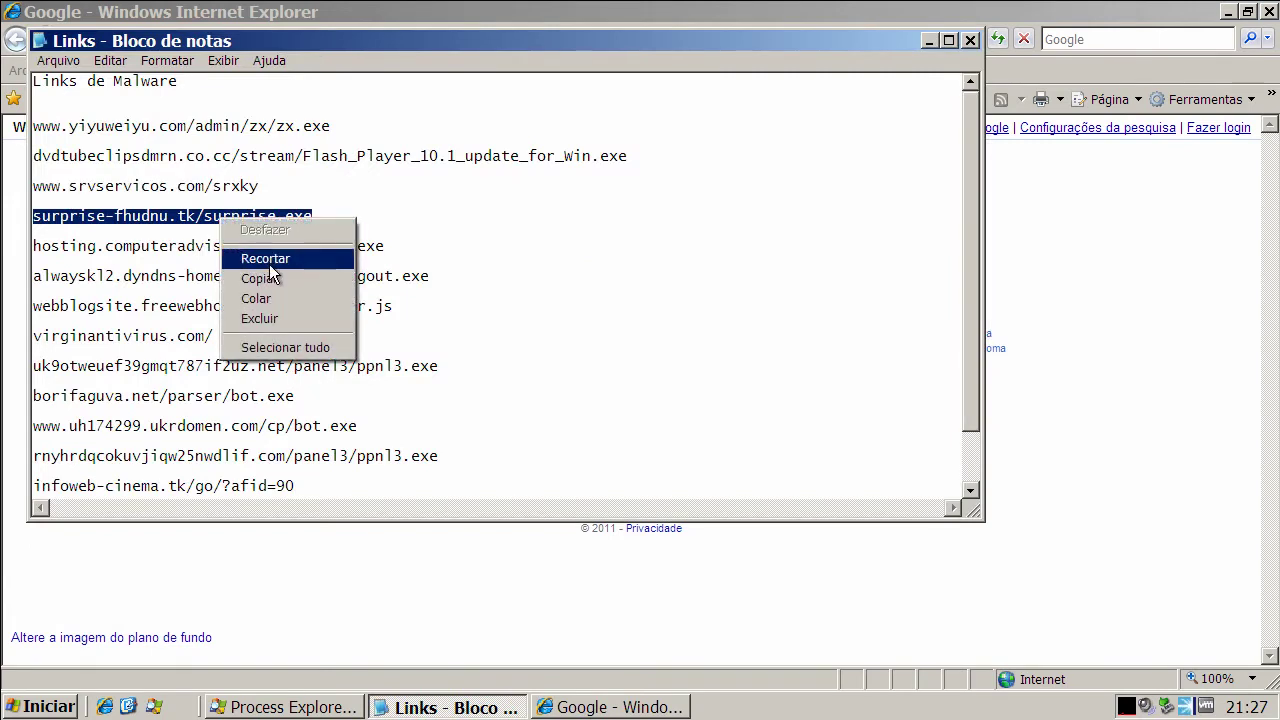
click(272, 277)
click(929, 40)
click(348, 38)
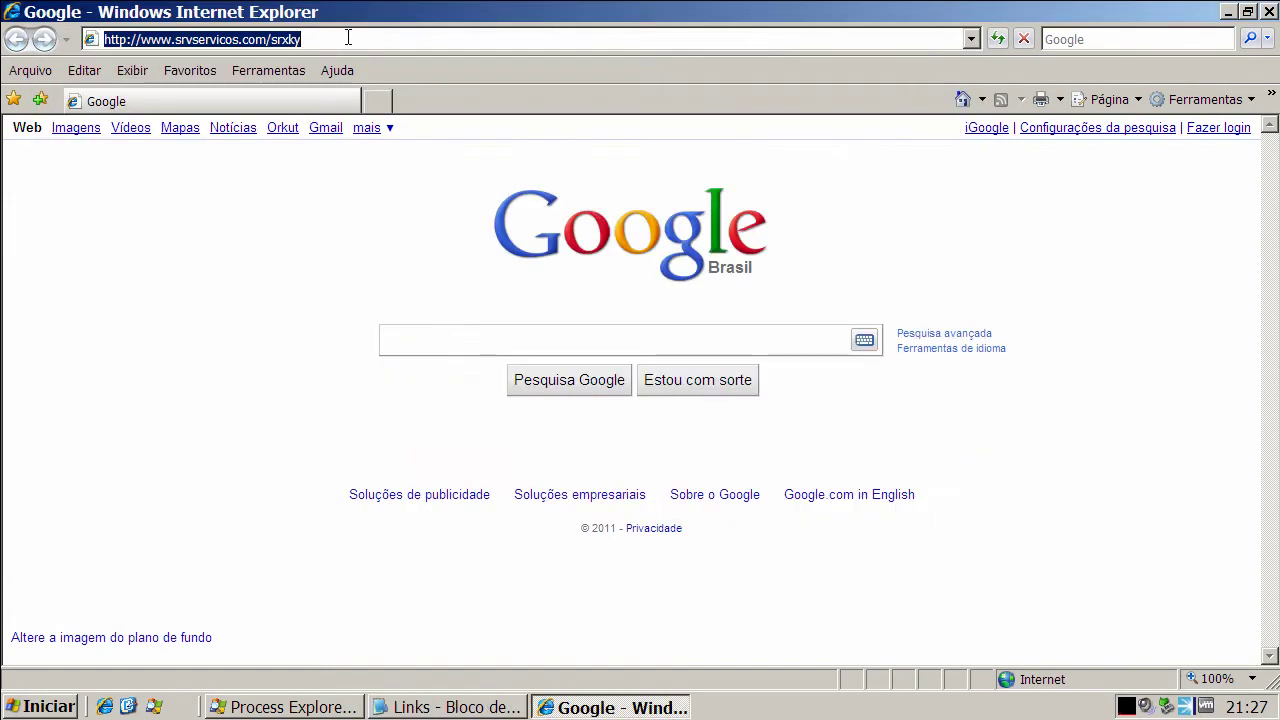
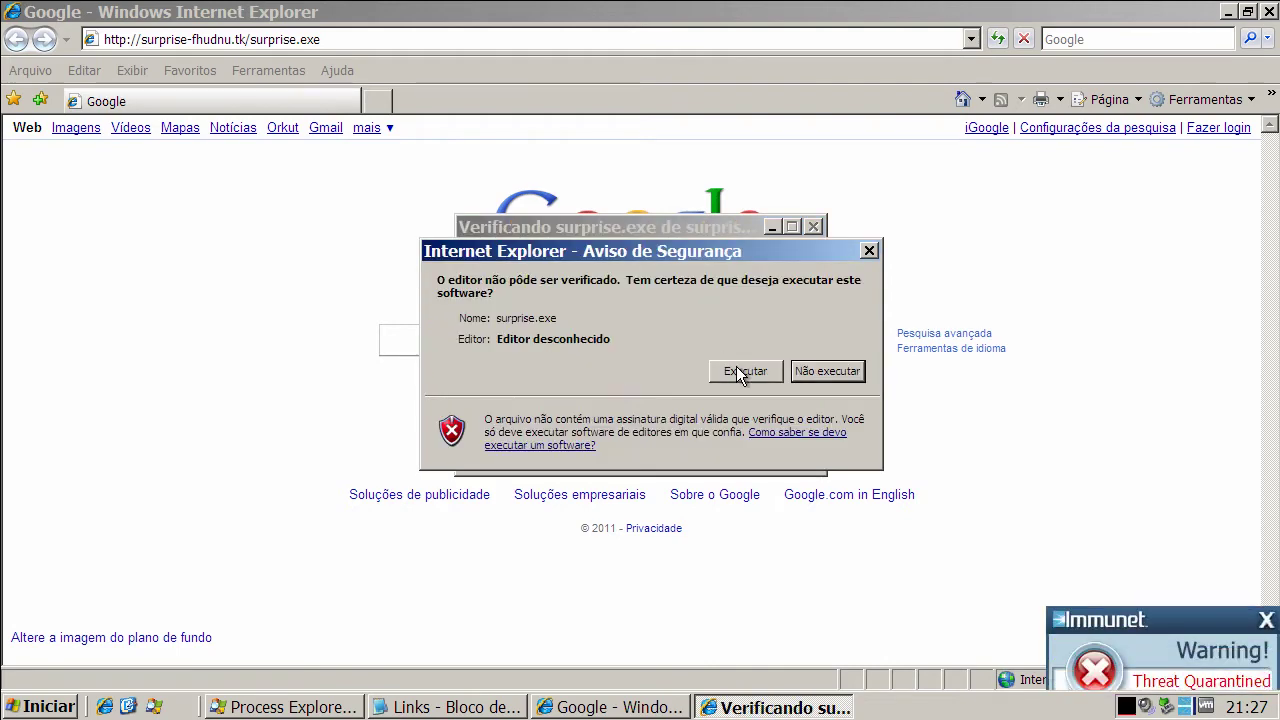
click(745, 371)
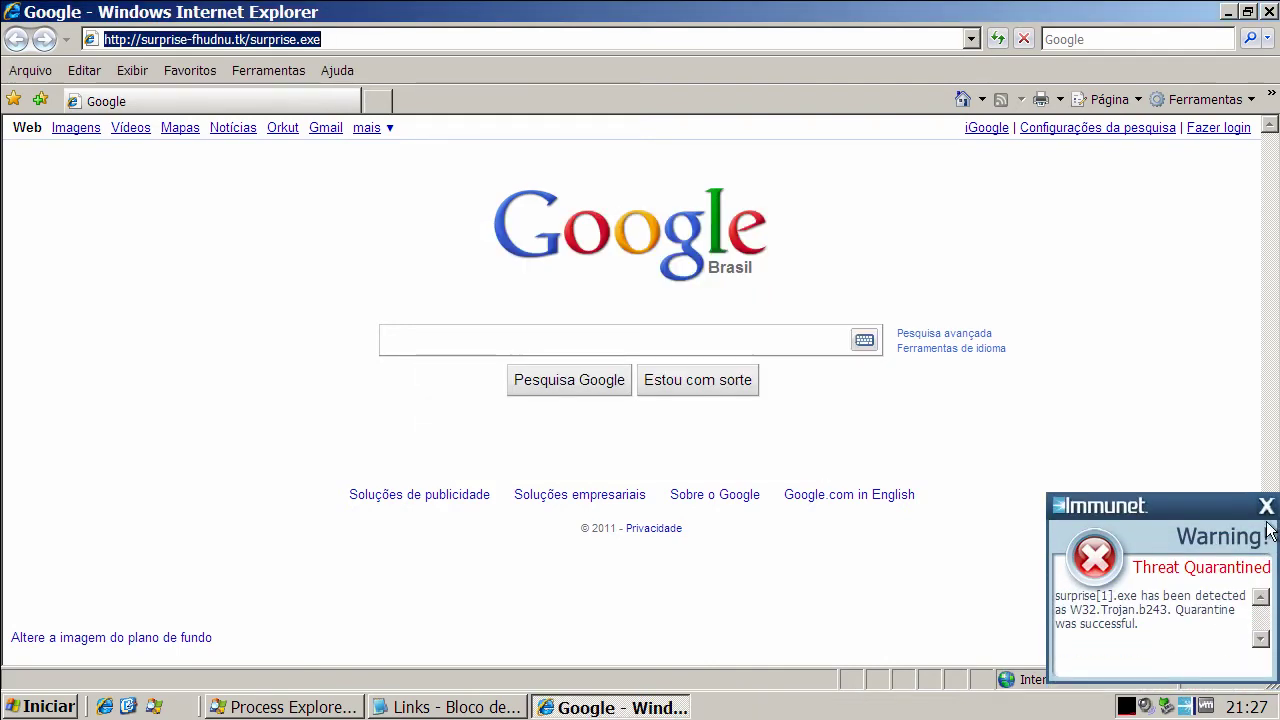
click(1266, 506)
Copy the hosting.computeradvisorsmc.com/inpa.exe link from the Links file and minimize the file.
click(445, 707)
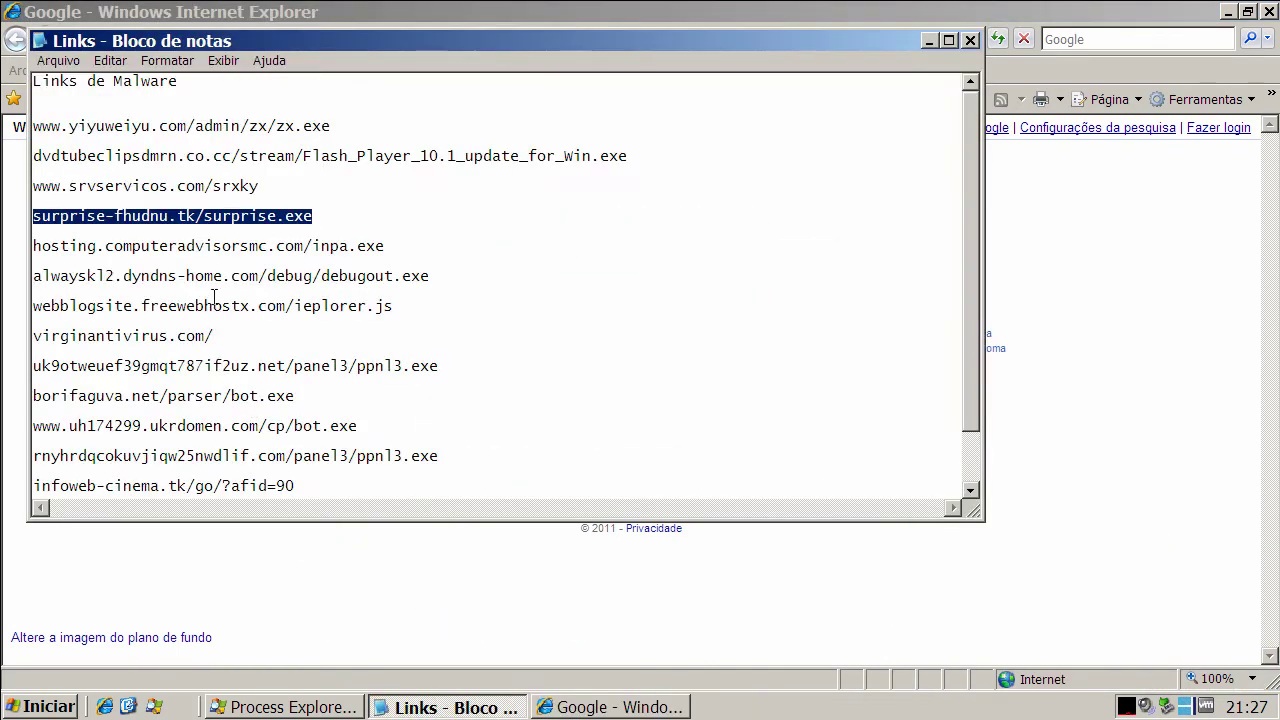
double_click(210, 246)
right_click(256, 250)
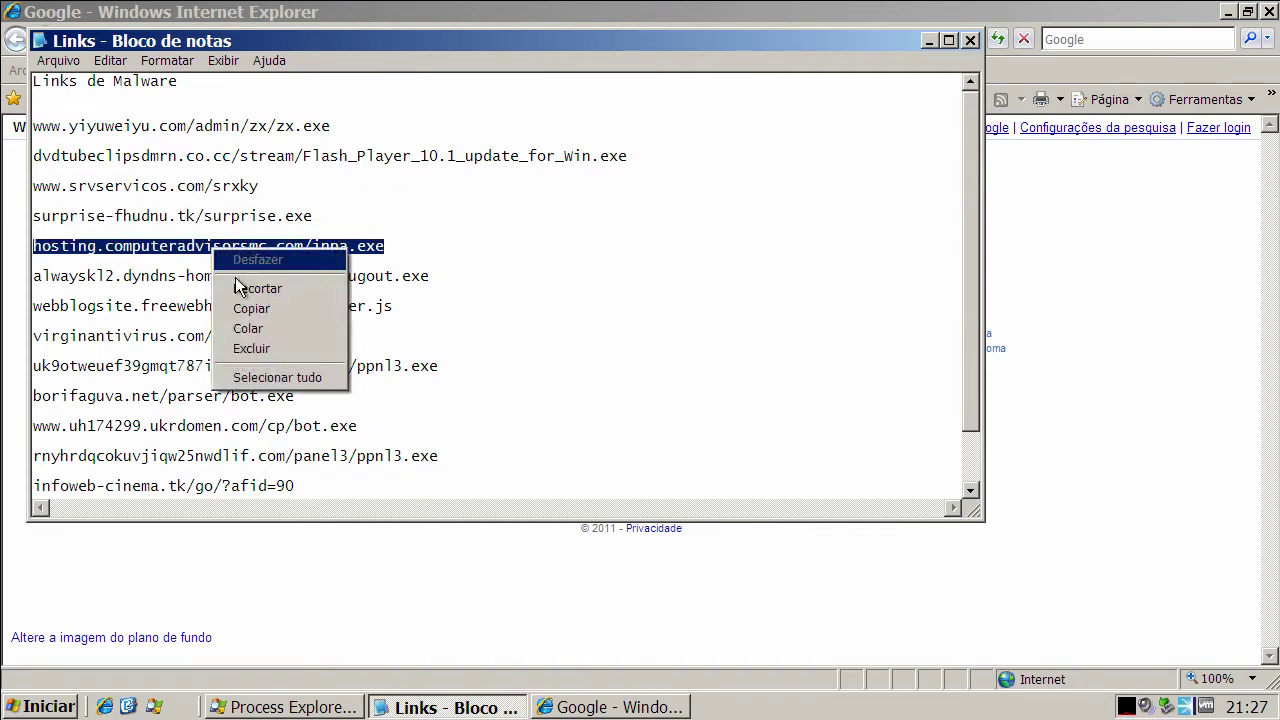
click(277, 309)
click(932, 44)
Load the copied link in the browser, run inpa.exe, and dismiss the Immunet alert.
click(372, 40)
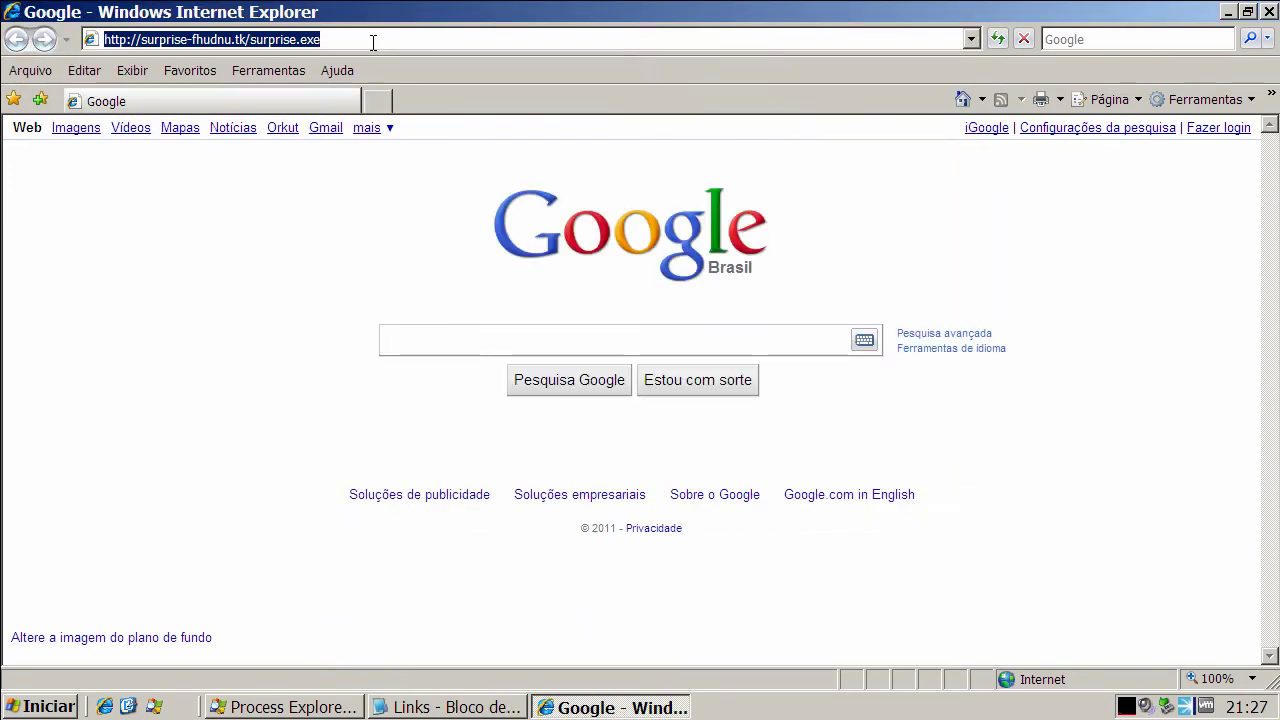
key(ctrl+v)
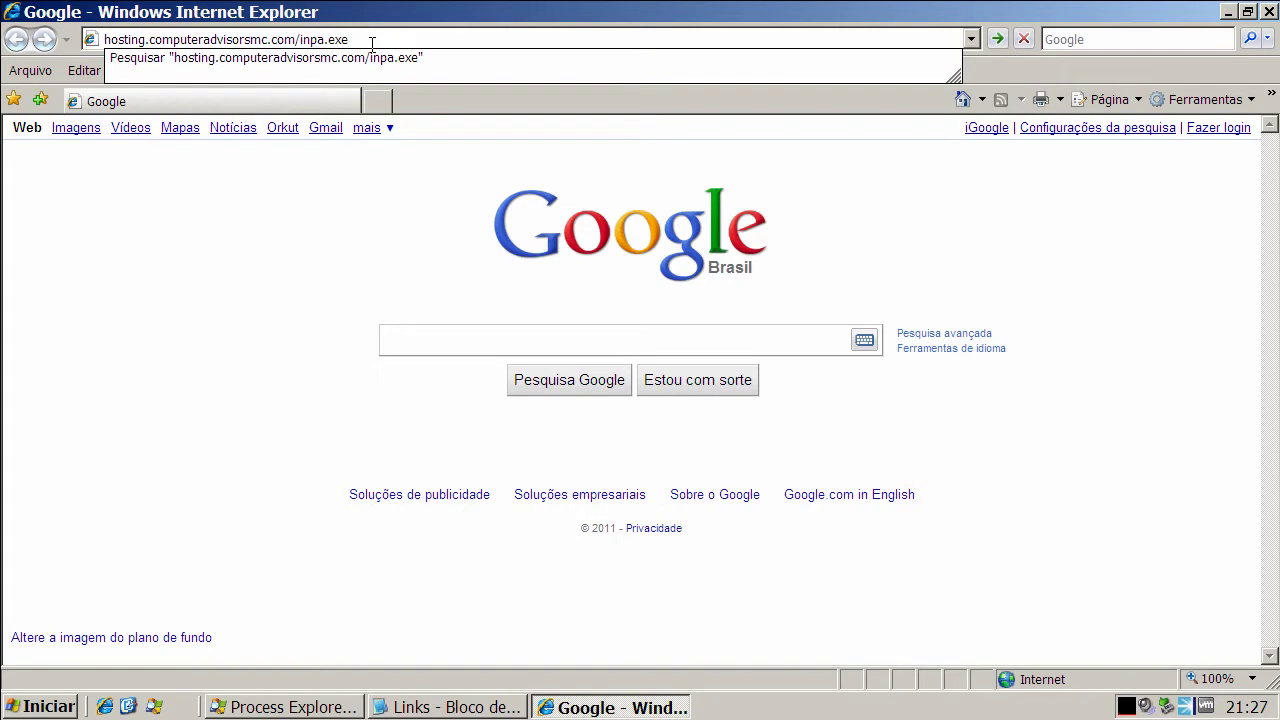
key(Return)
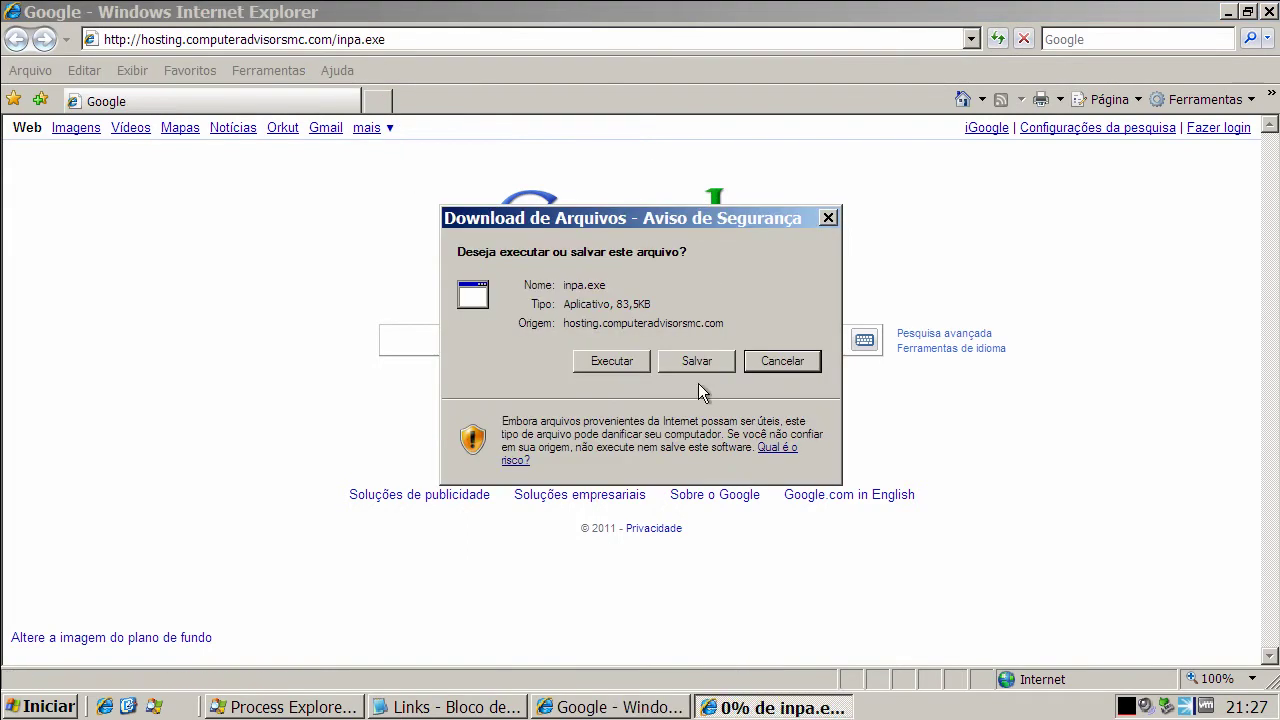
click(595, 363)
click(689, 334)
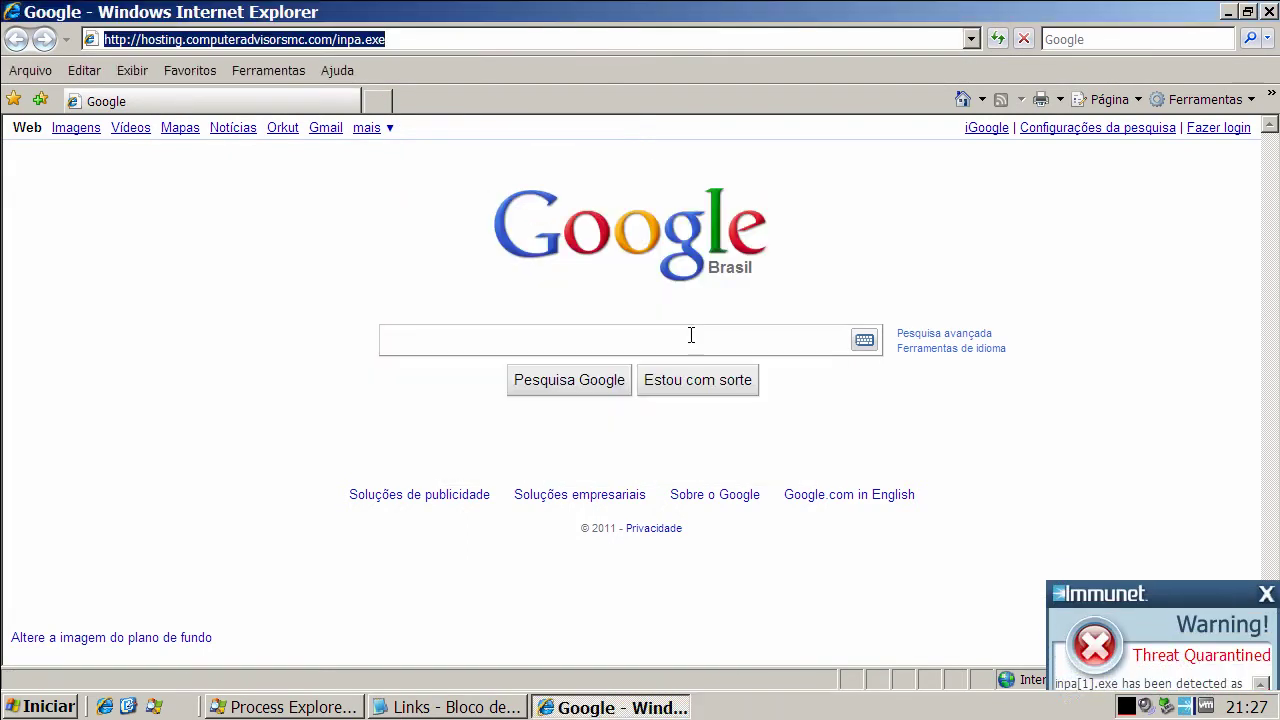
click(1266, 528)
Copy the alwayskl2.dyndns-home.com/debug/debugout.exe link from the Links file and load it in the browser to run debugout.exe.
click(460, 708)
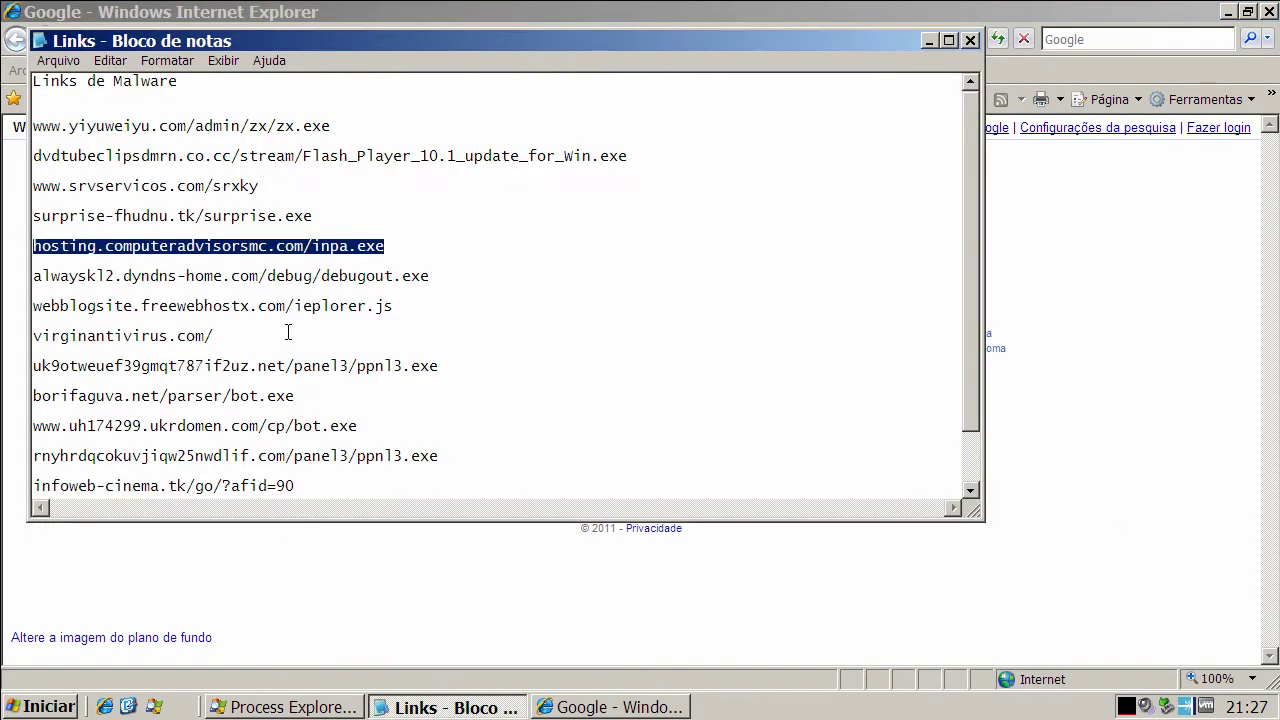
double_click(284, 278)
right_click(286, 277)
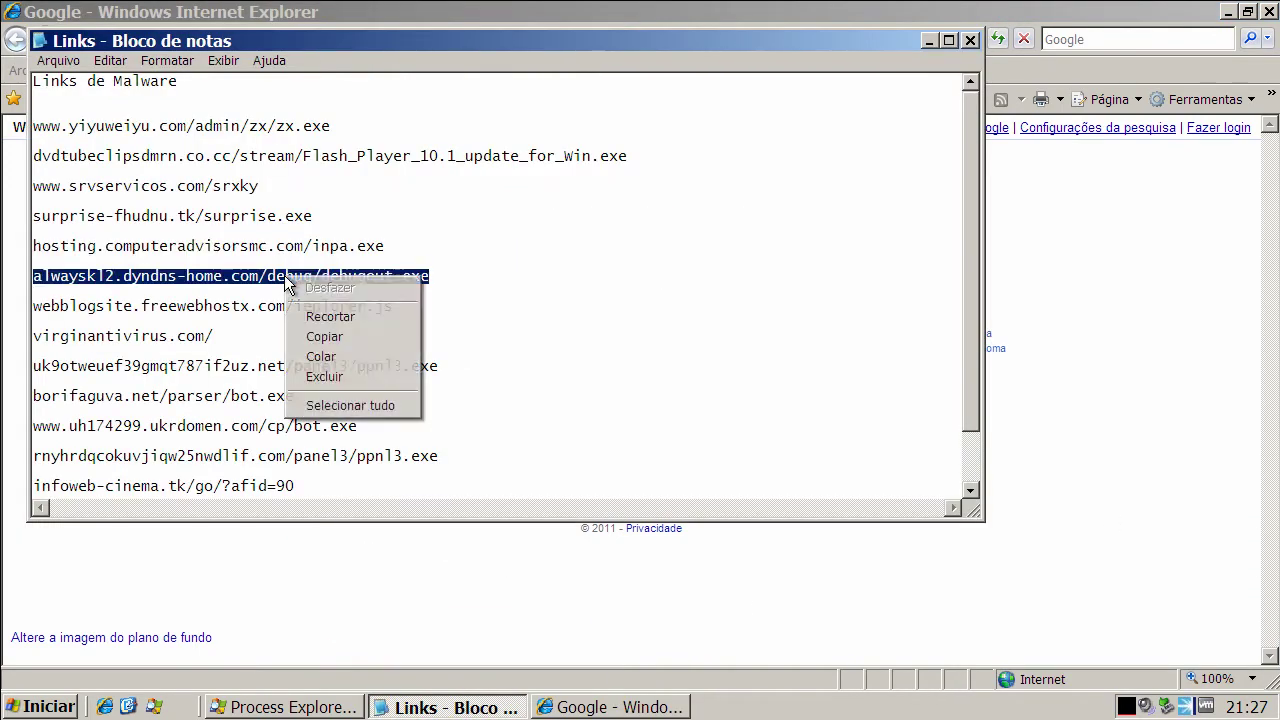
click(328, 336)
click(928, 40)
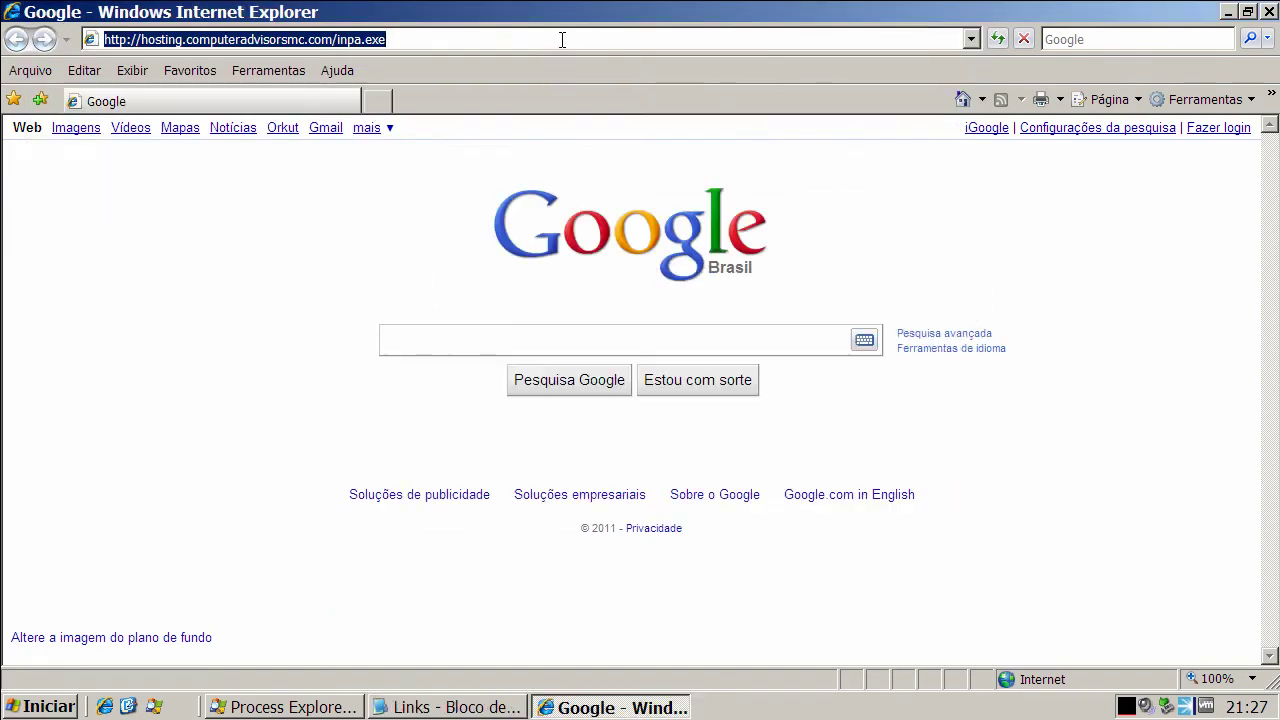
key(ctrl+v)
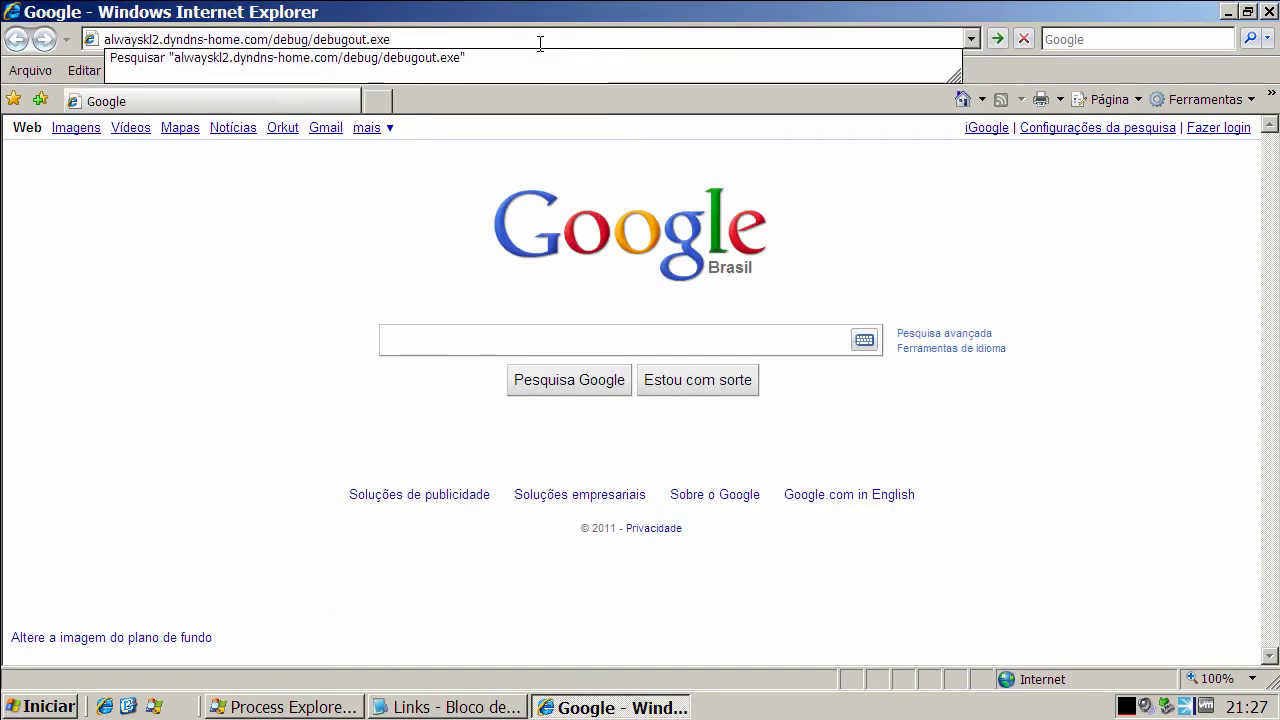
key(Return)
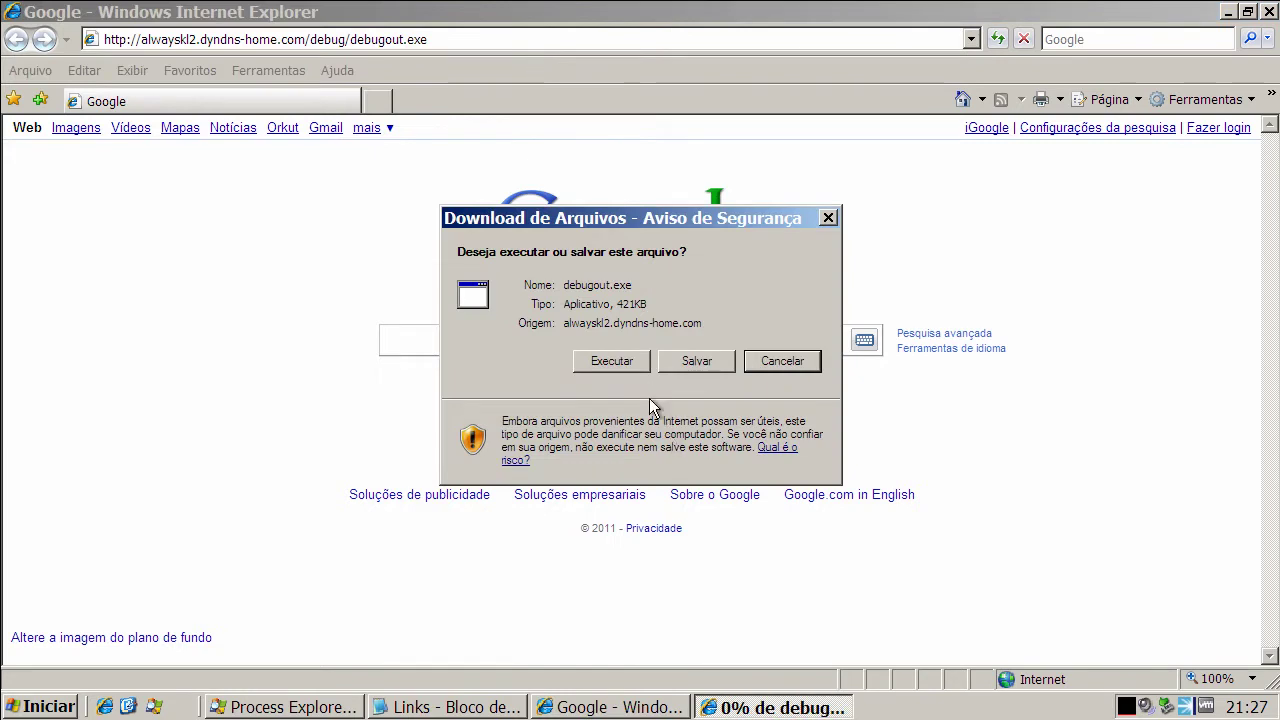
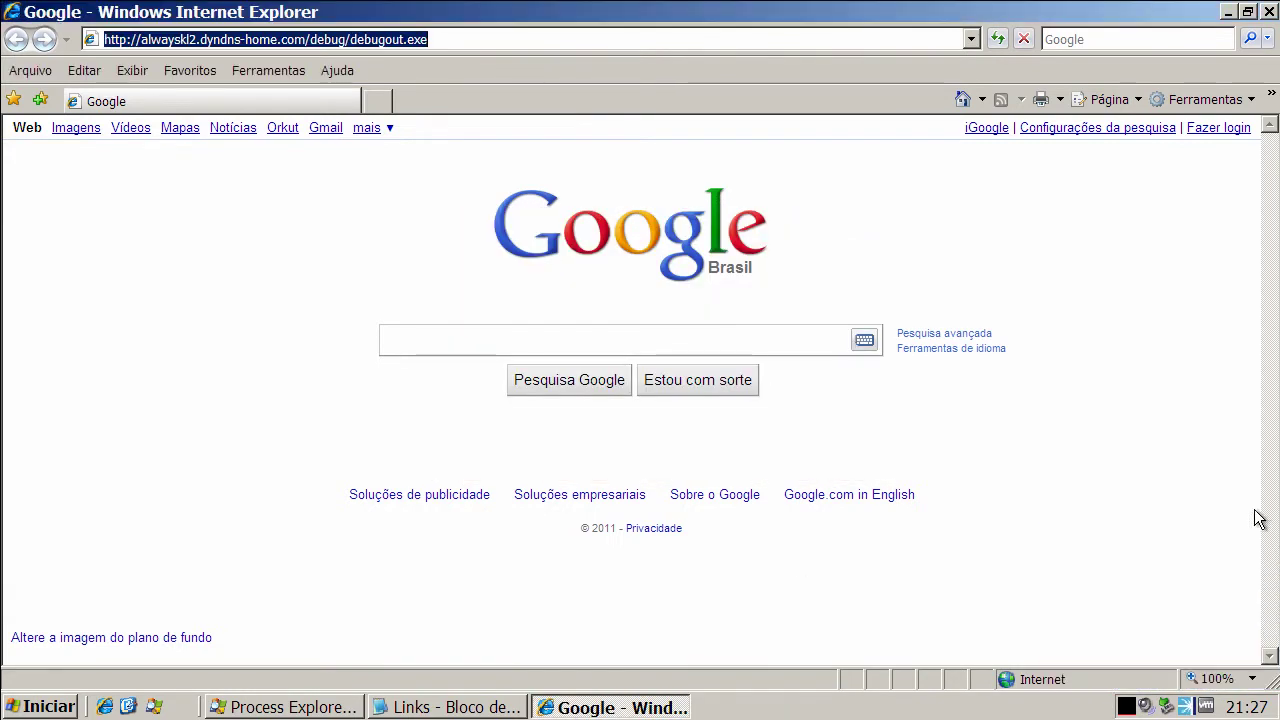
Copy the webblogsite.freewebhostx.com/ieplorer.js link from the Links file, load it in the browser, and dismiss the Immunet alert.
click(497, 705)
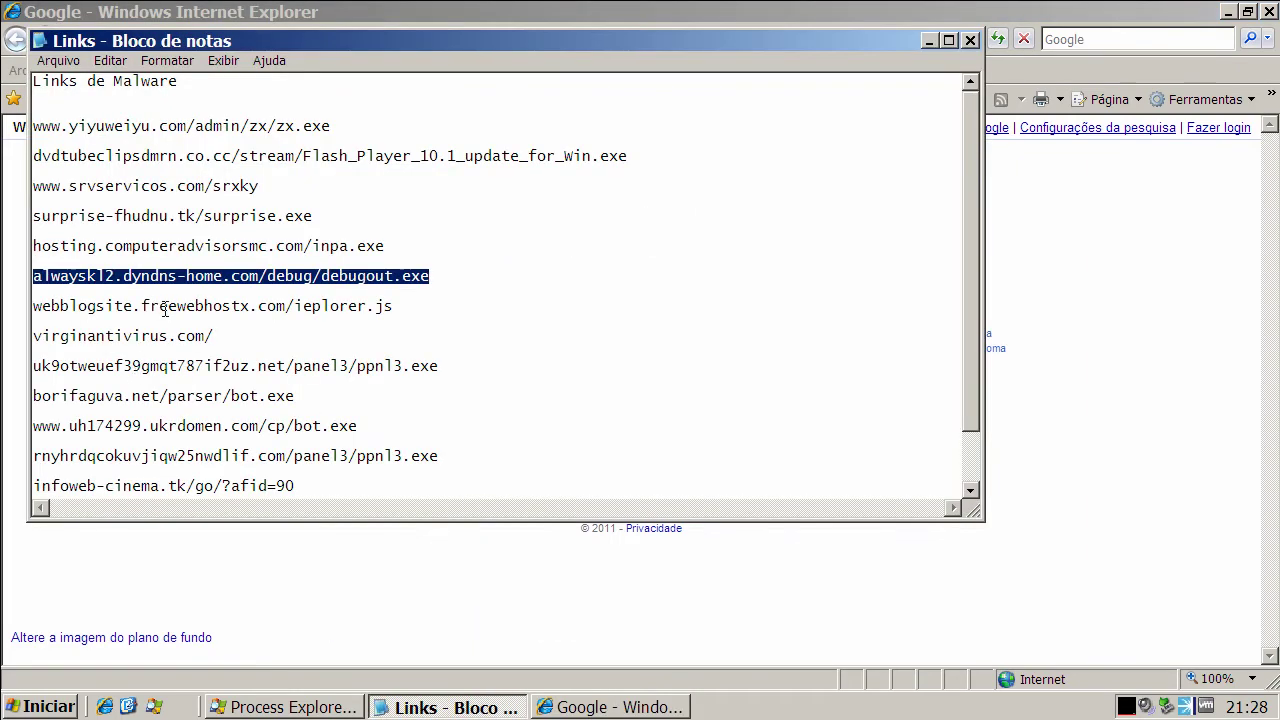
double_click(164, 309)
right_click(166, 310)
click(208, 368)
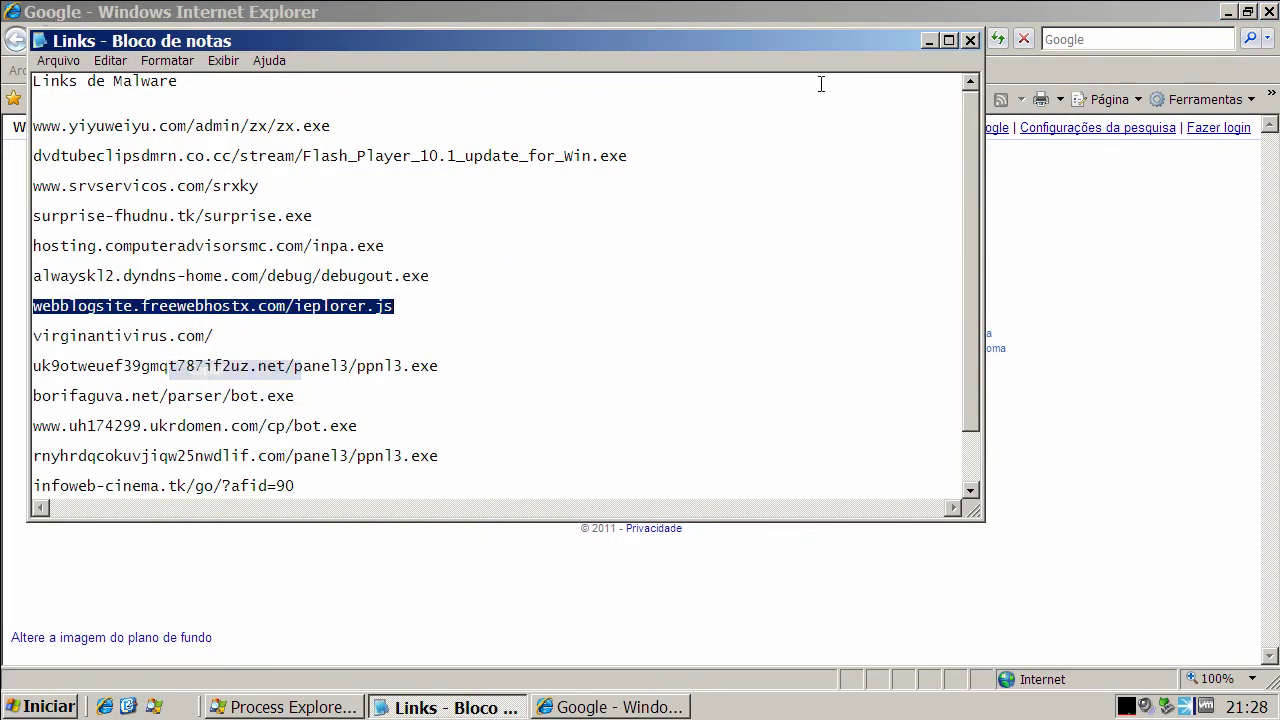
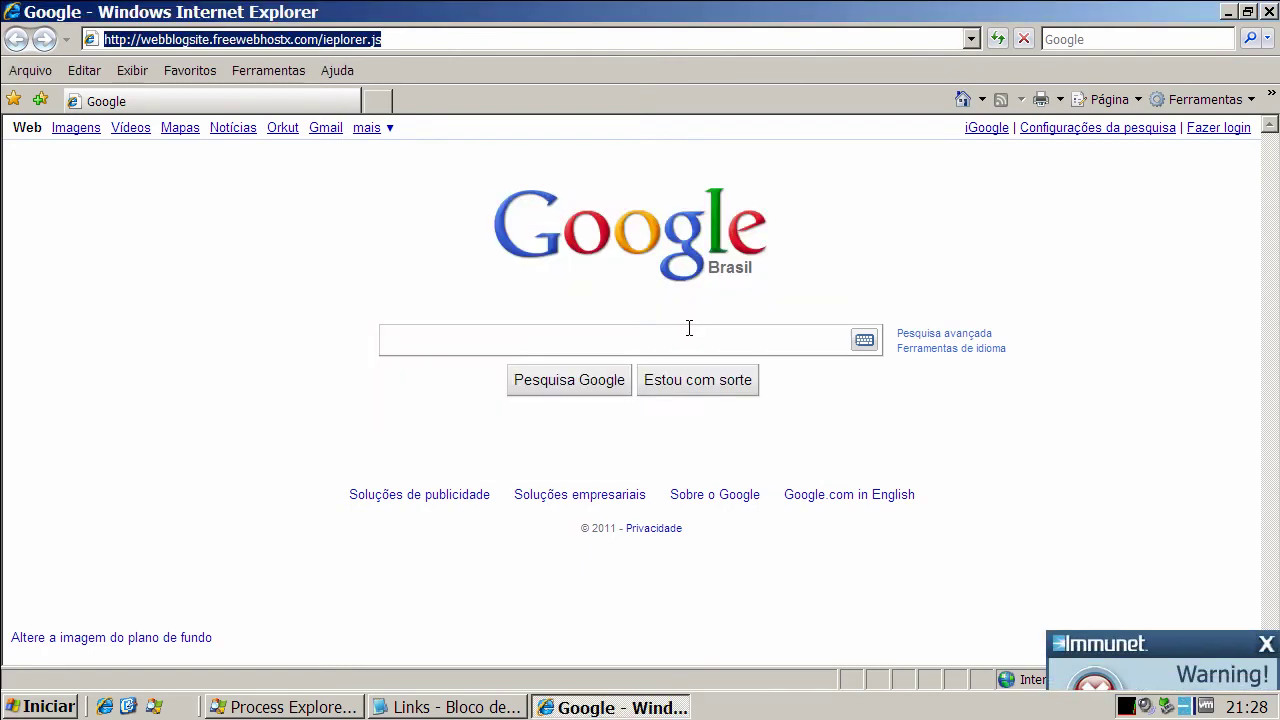
click(1266, 508)
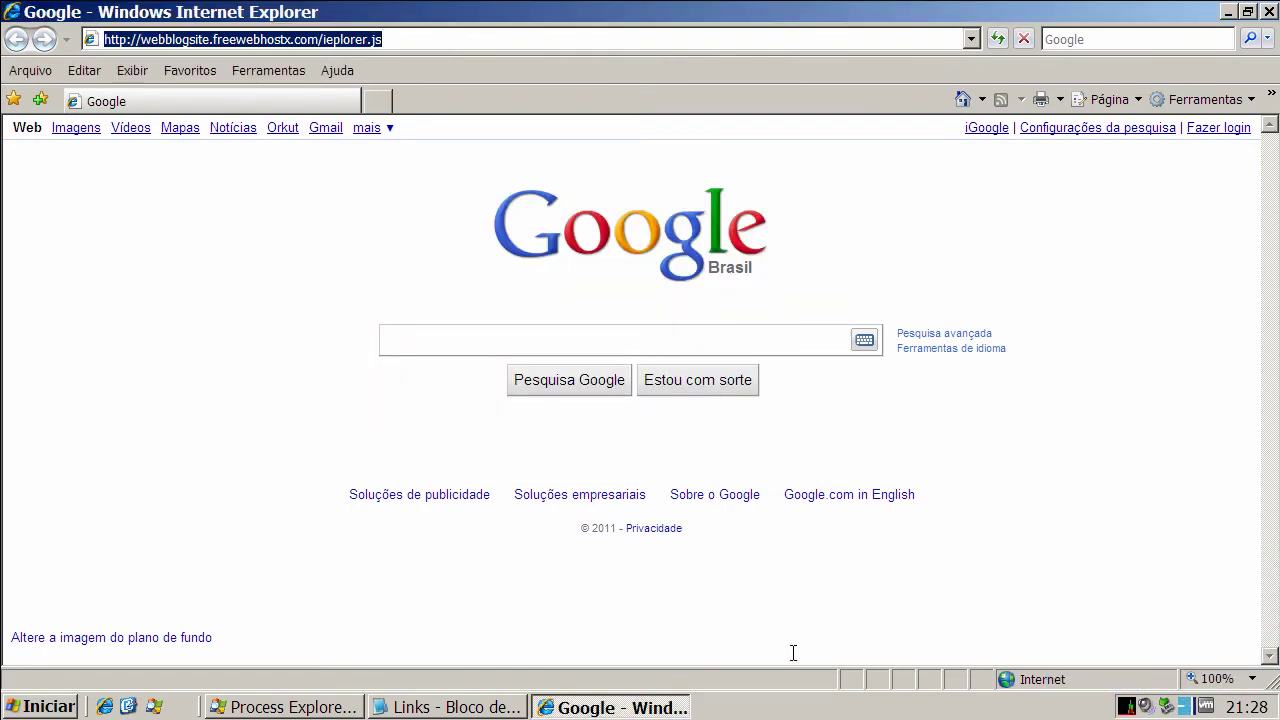
Copy the virginantivirus.com link from the Links file, minimize the file, and load the address in the browser.
click(455, 707)
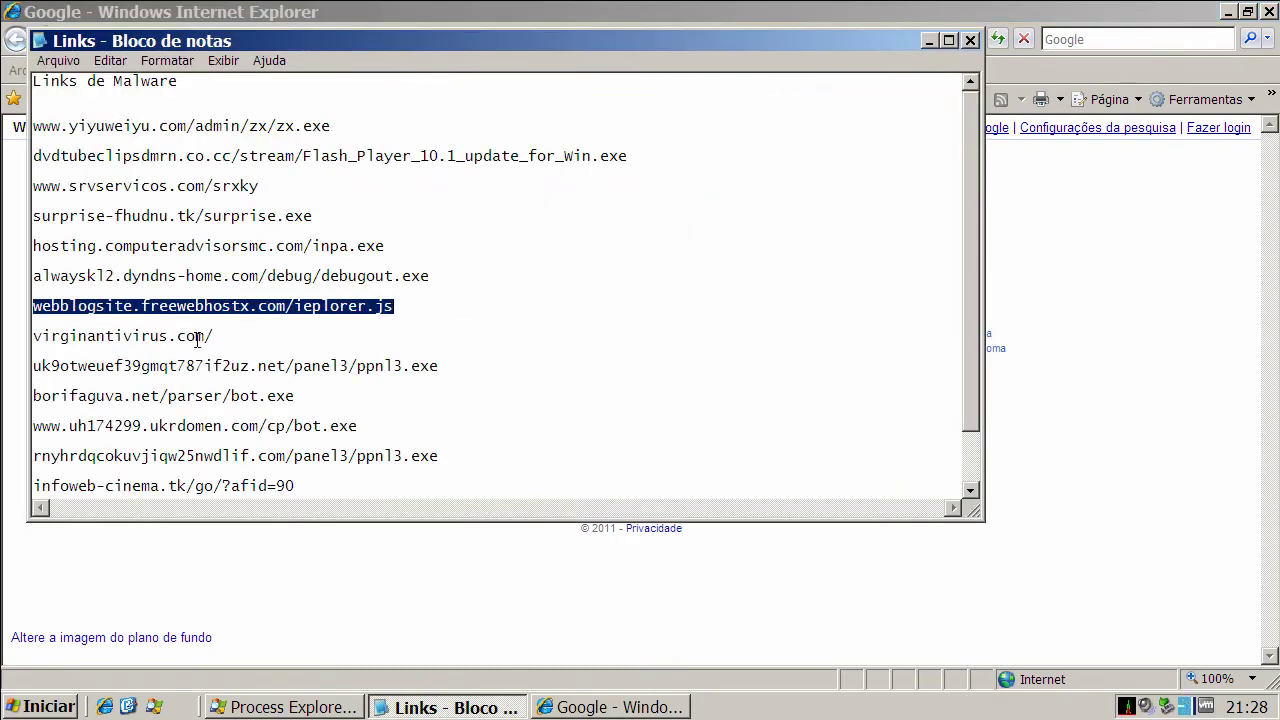
double_click(197, 338)
right_click(198, 343)
click(235, 402)
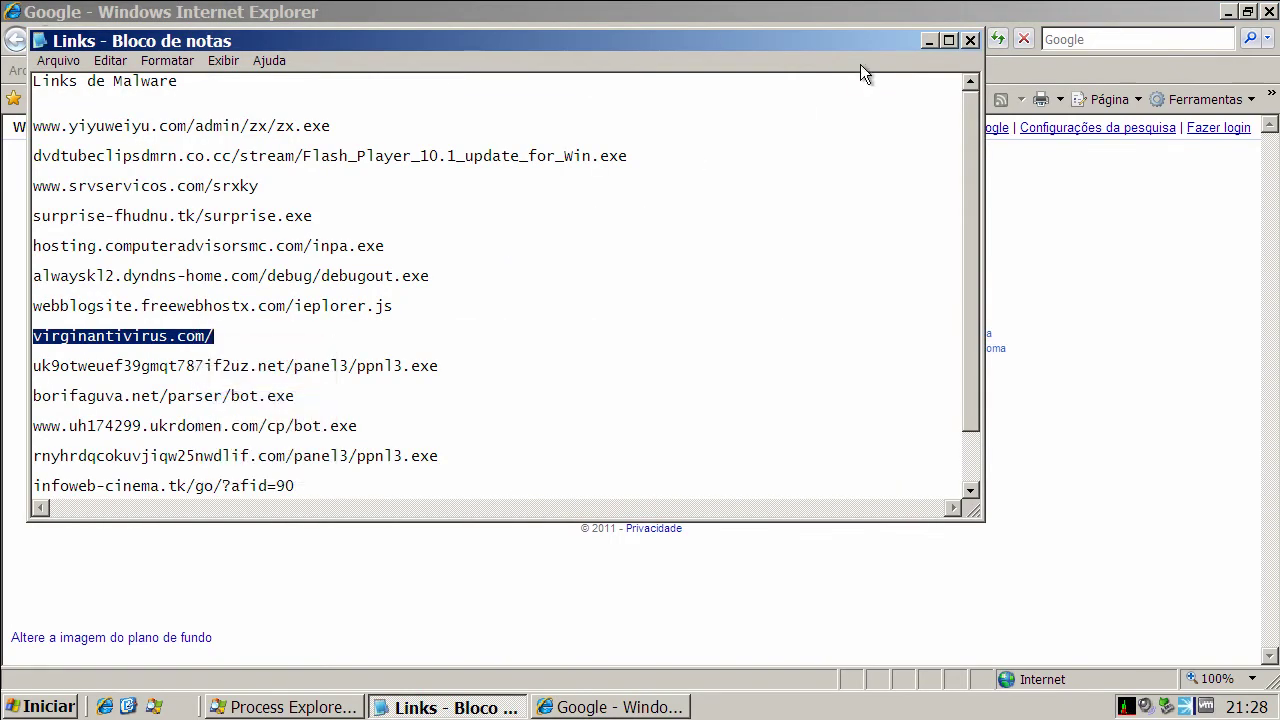
click(929, 42)
click(460, 42)
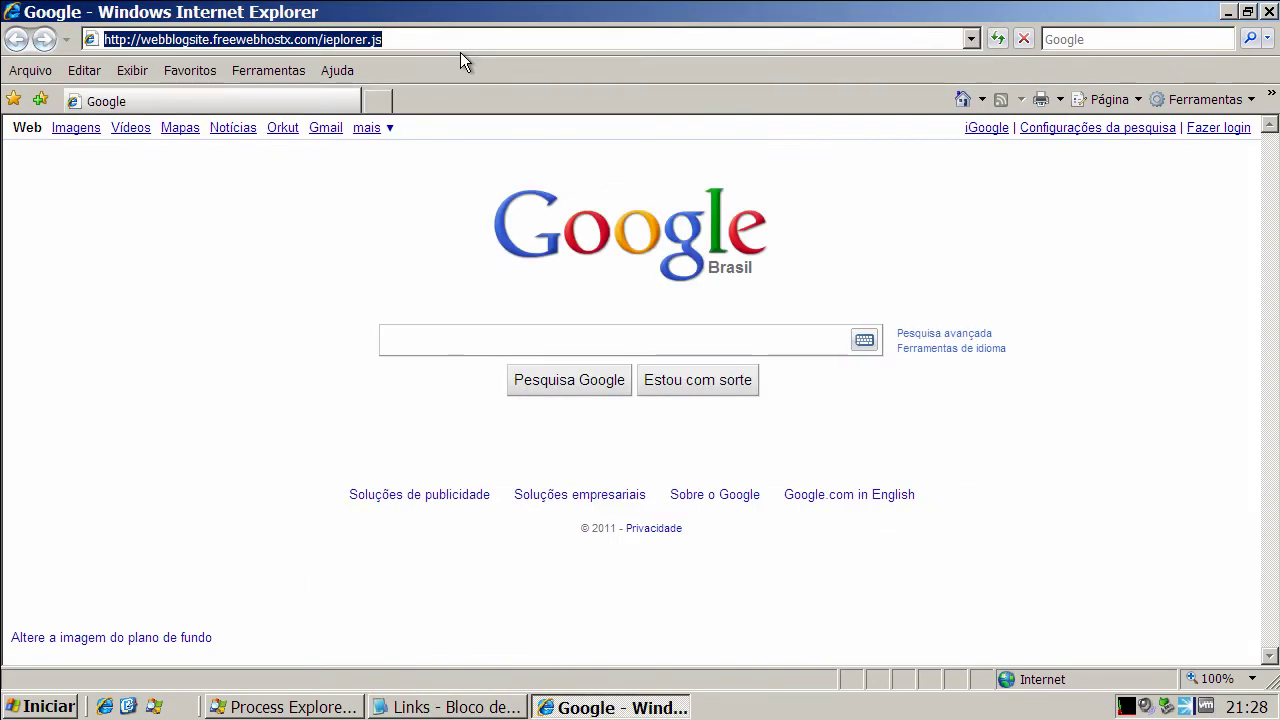
key(ctrl+v)
key(Return)
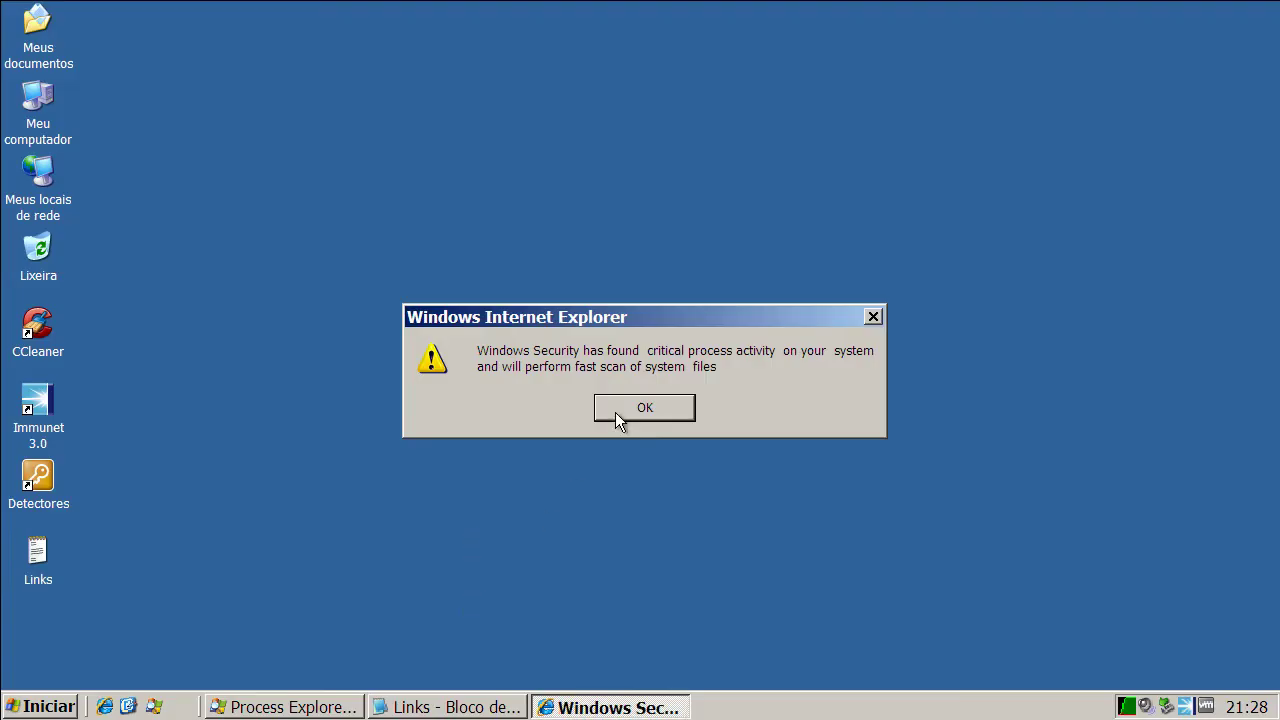
Accept the fake Windows Security scan message and run the AntiSpyWareSetup.exe download offered by the page.
click(644, 408)
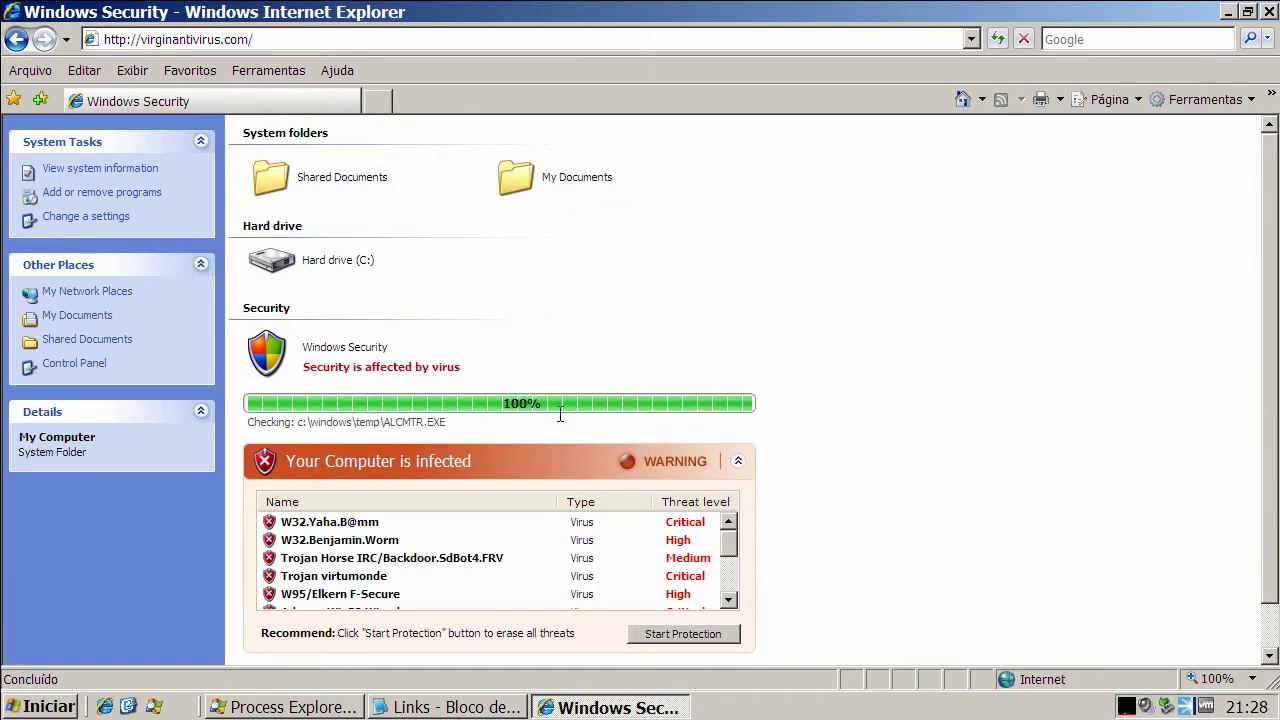
click(709, 420)
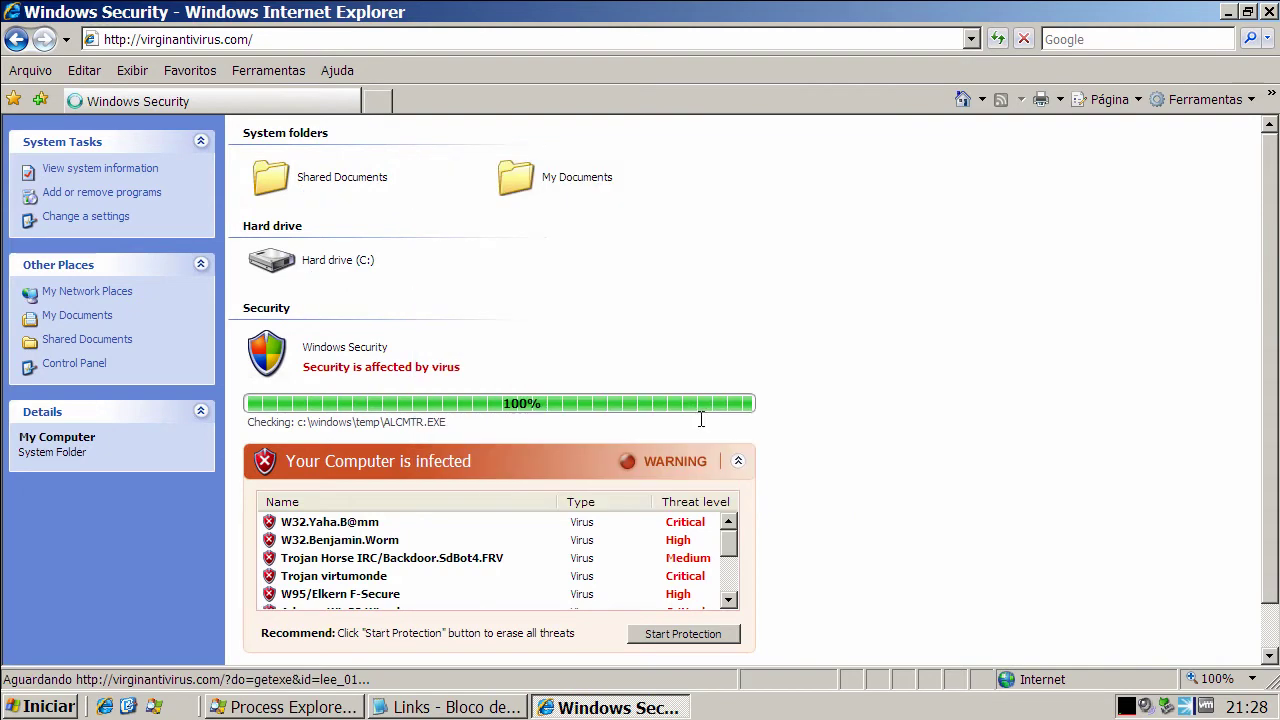
click(631, 364)
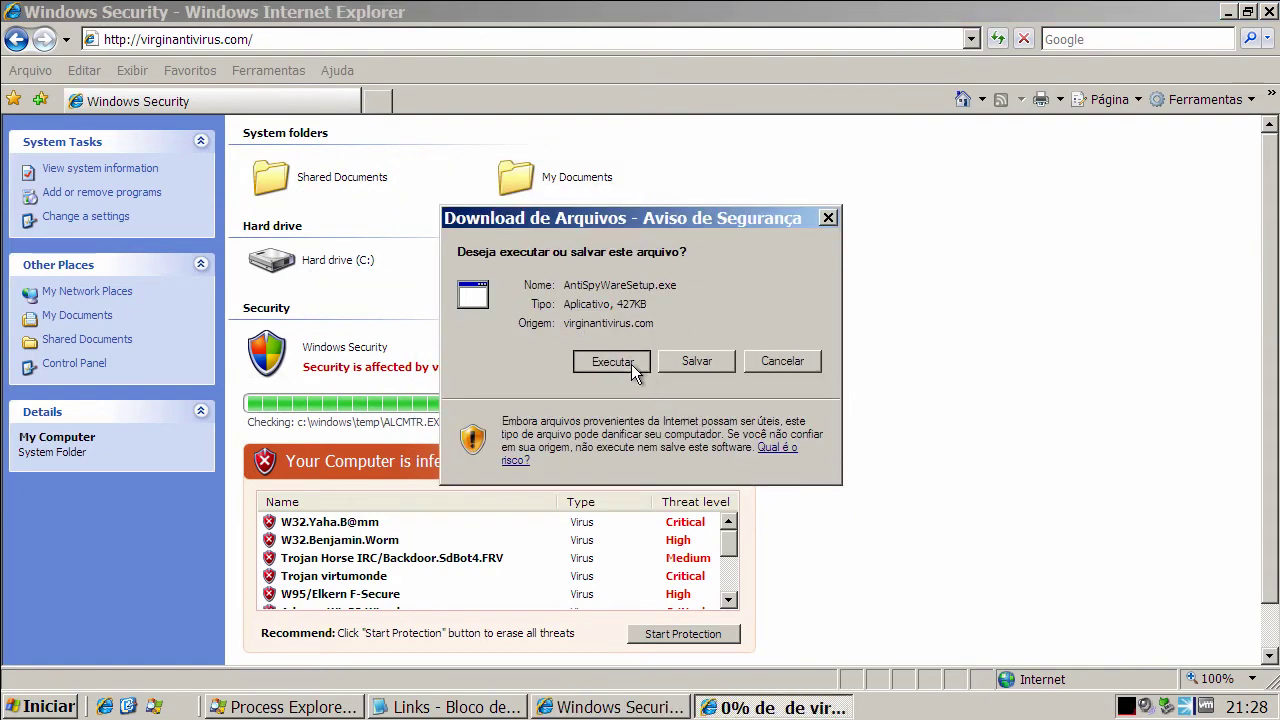
click(741, 366)
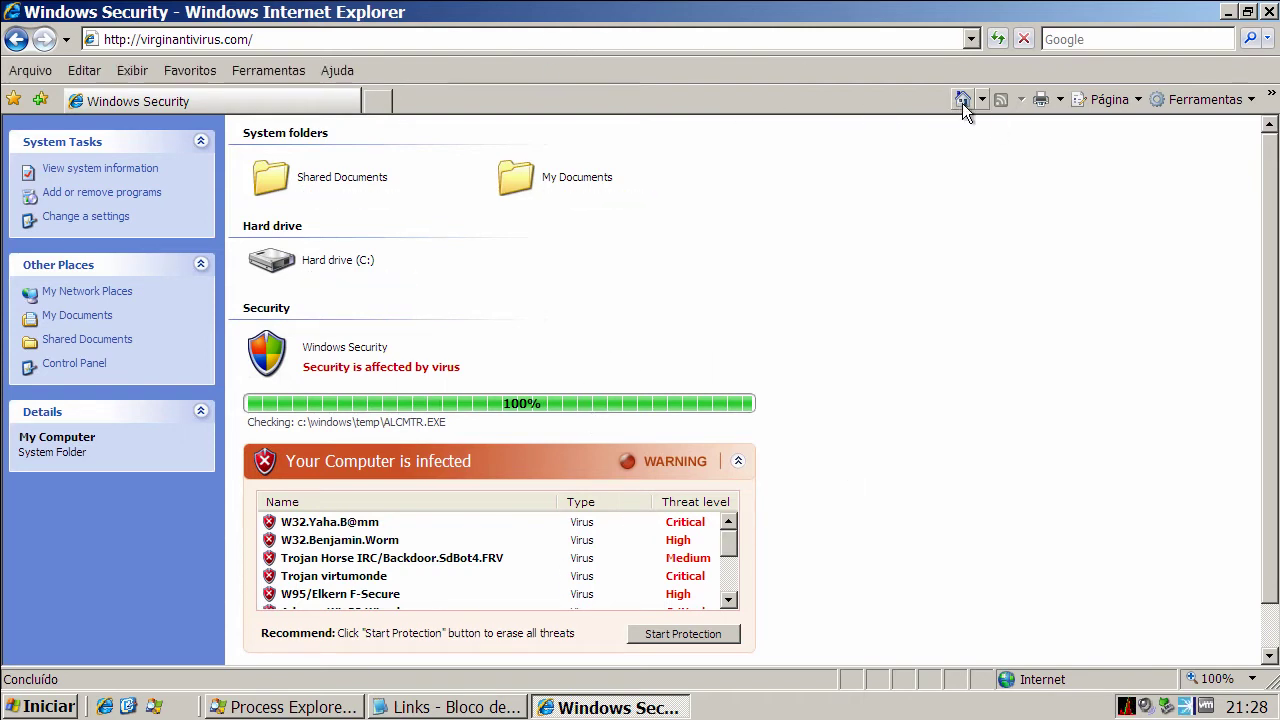
Close the browser window with the fake Windows Security page and reopen Internet Explorer.
click(1269, 11)
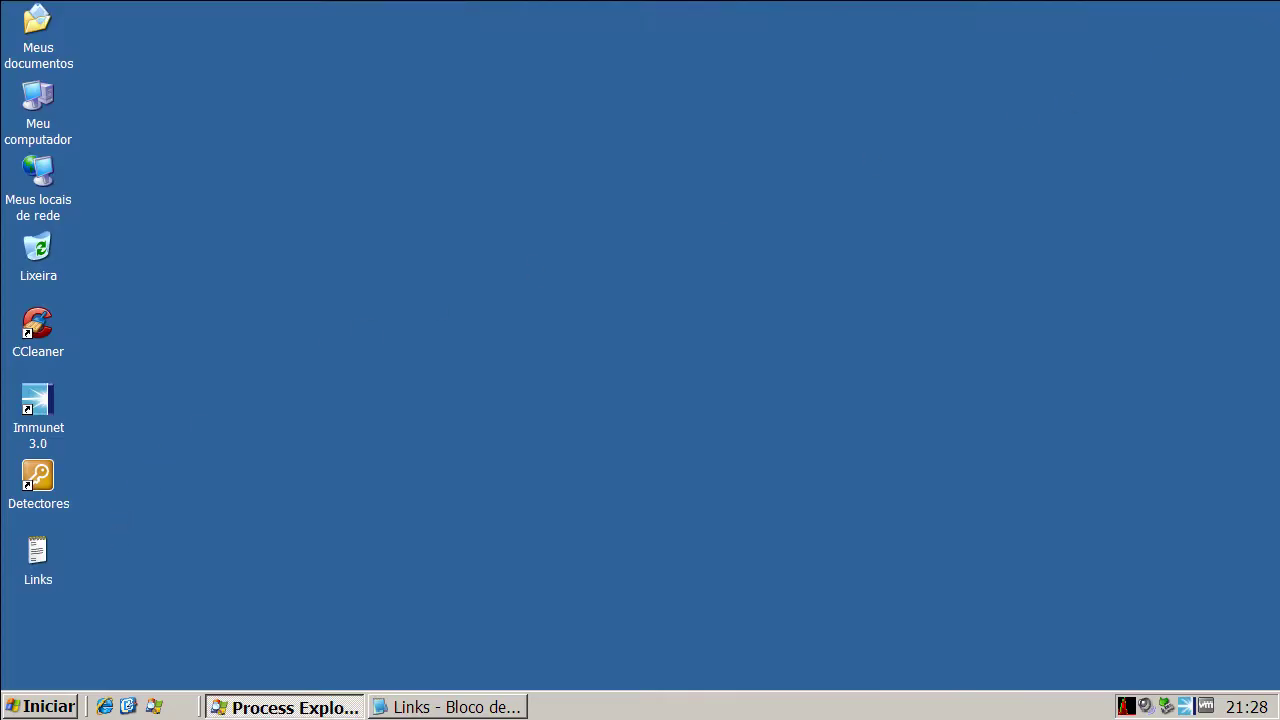
click(104, 706)
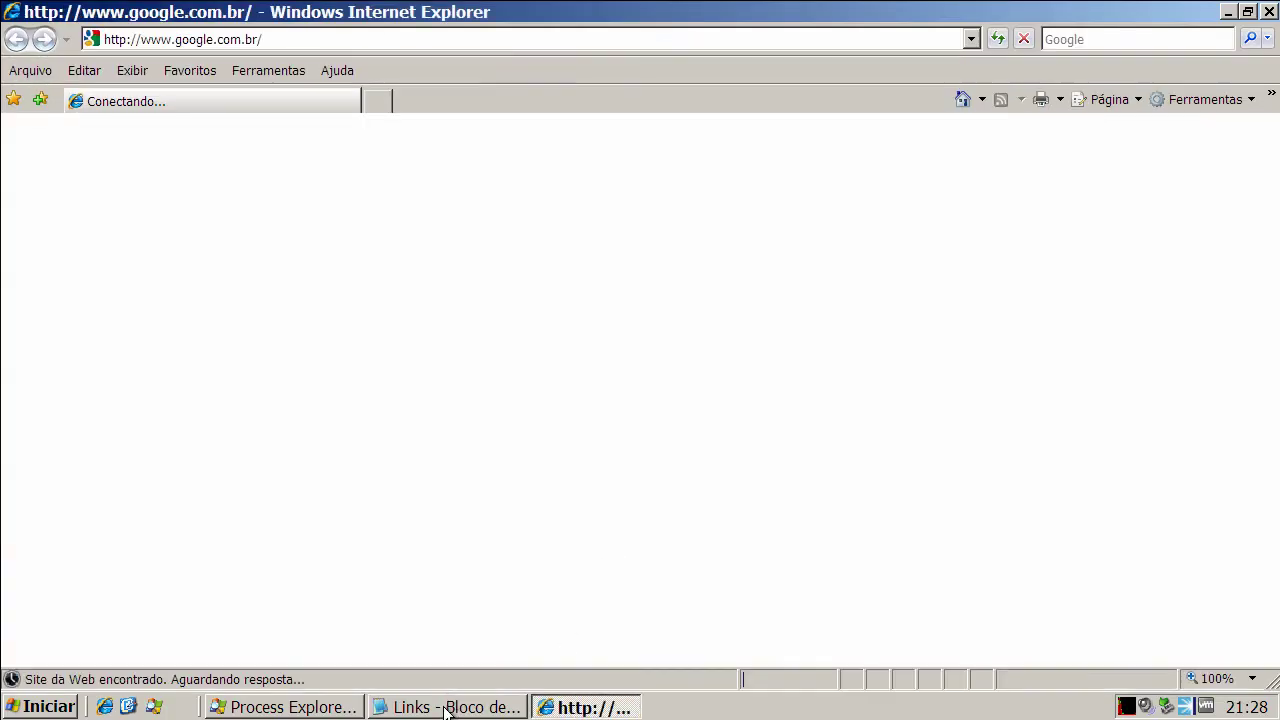
Copy the uk9otweuef39gmqt787if2uz.net/panel3/ppnl3.exe link from the Links file, load it in the browser, and run the download.
key(alt+Tab)
double_click(345, 366)
right_click(343, 366)
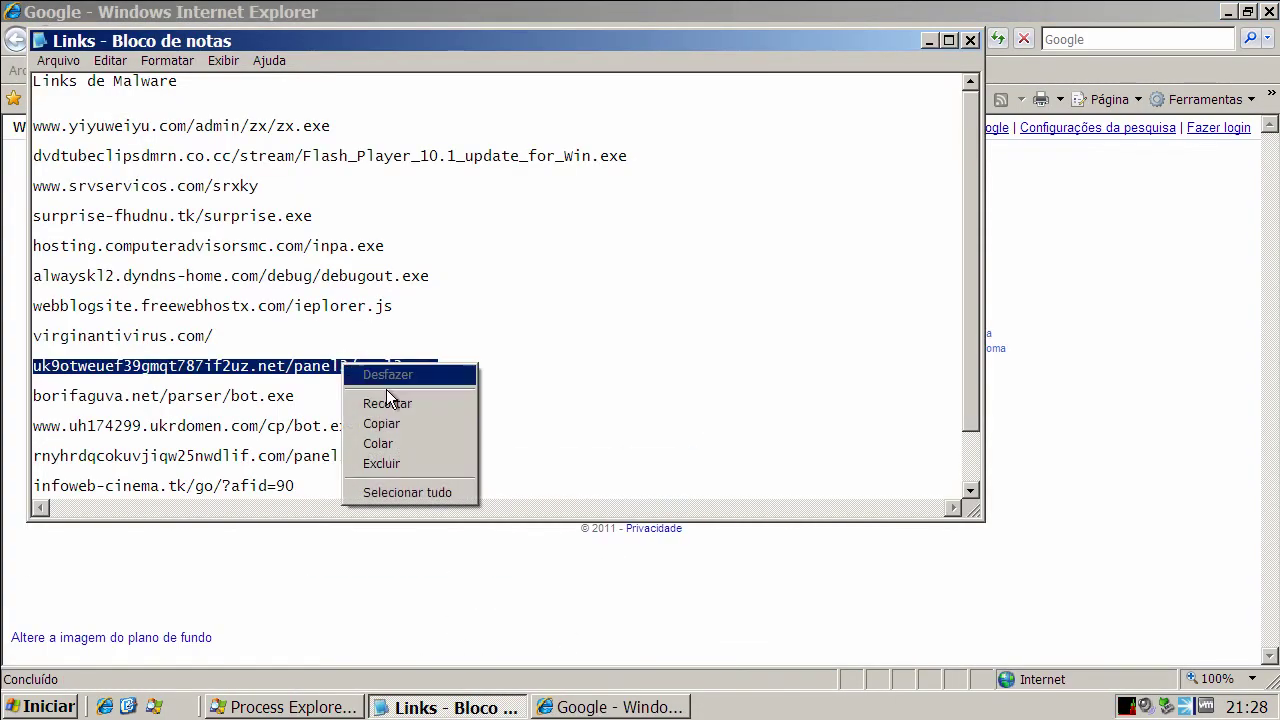
click(407, 426)
click(928, 41)
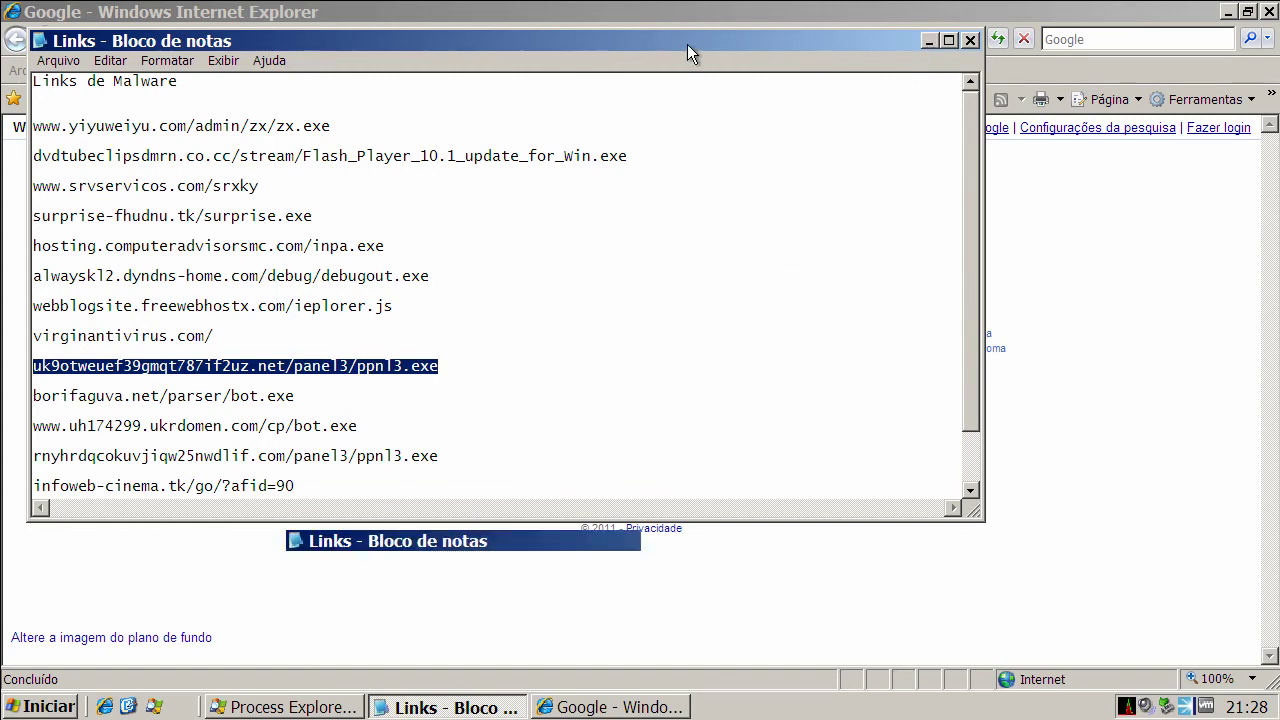
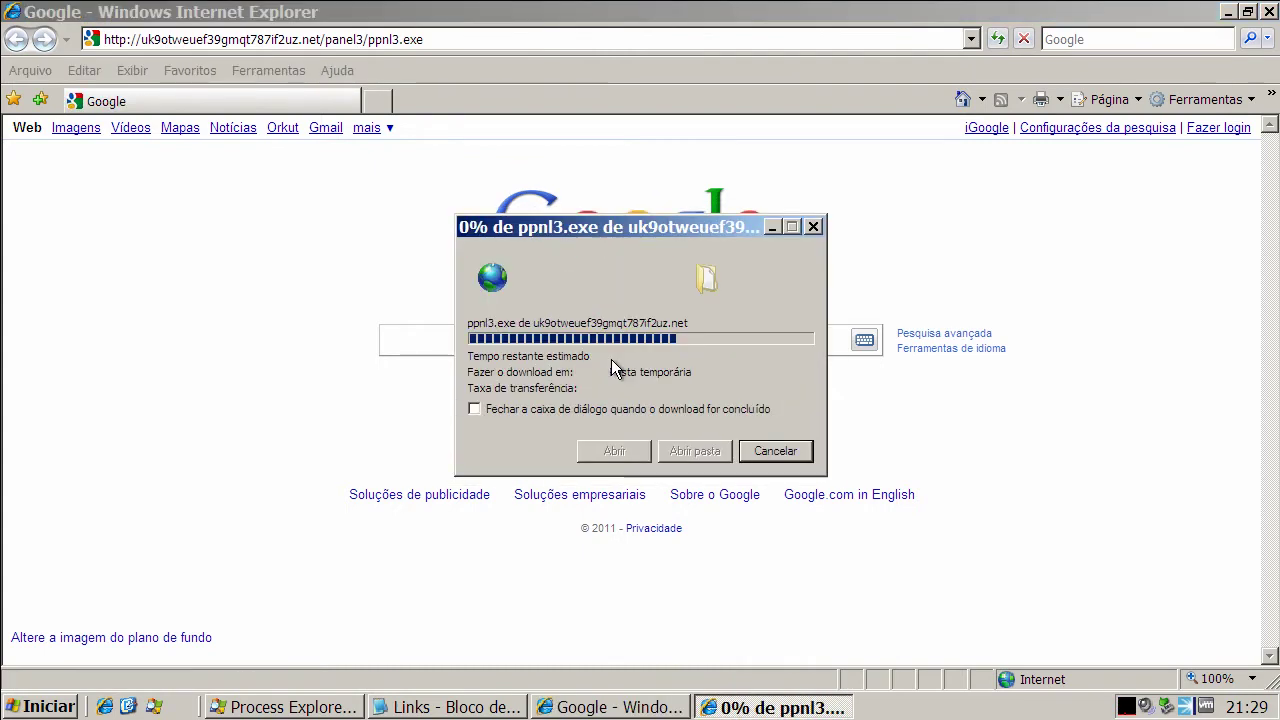
click(706, 344)
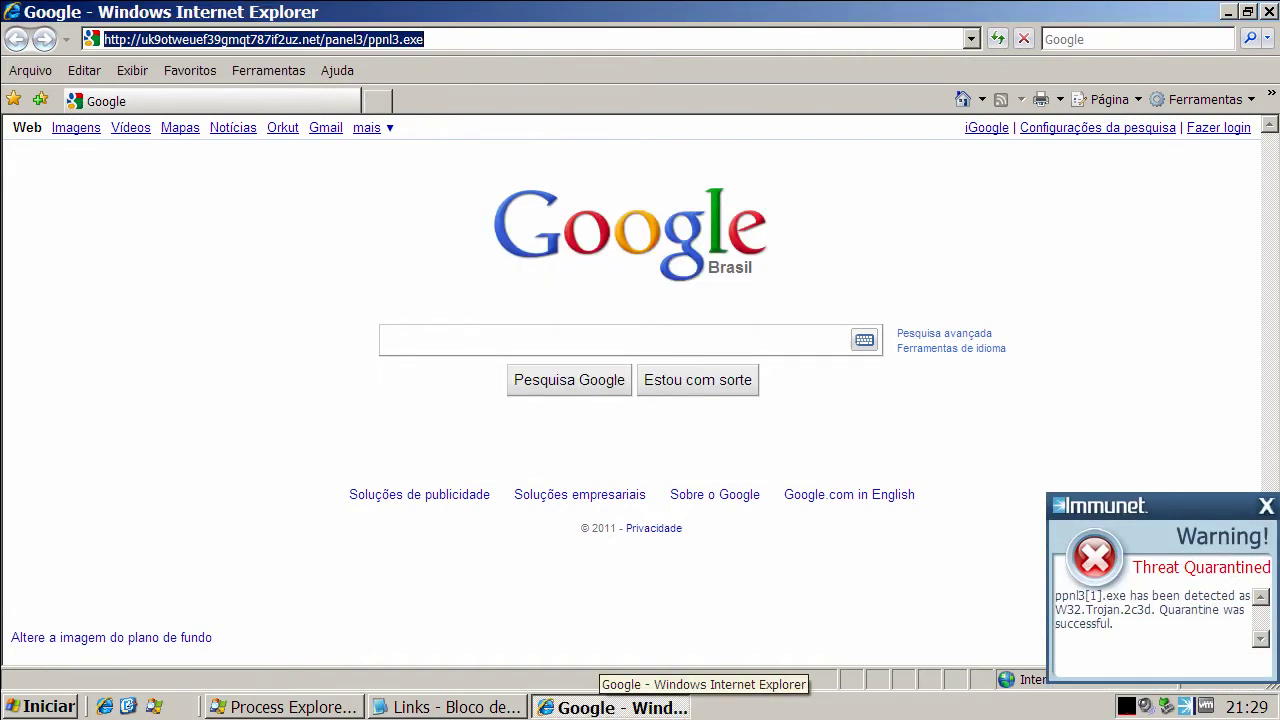
Copy the borifaguva.net/parser/bot.exe link from the Links file, load it in the browser, and run bot.exe.
click(445, 707)
double_click(281, 395)
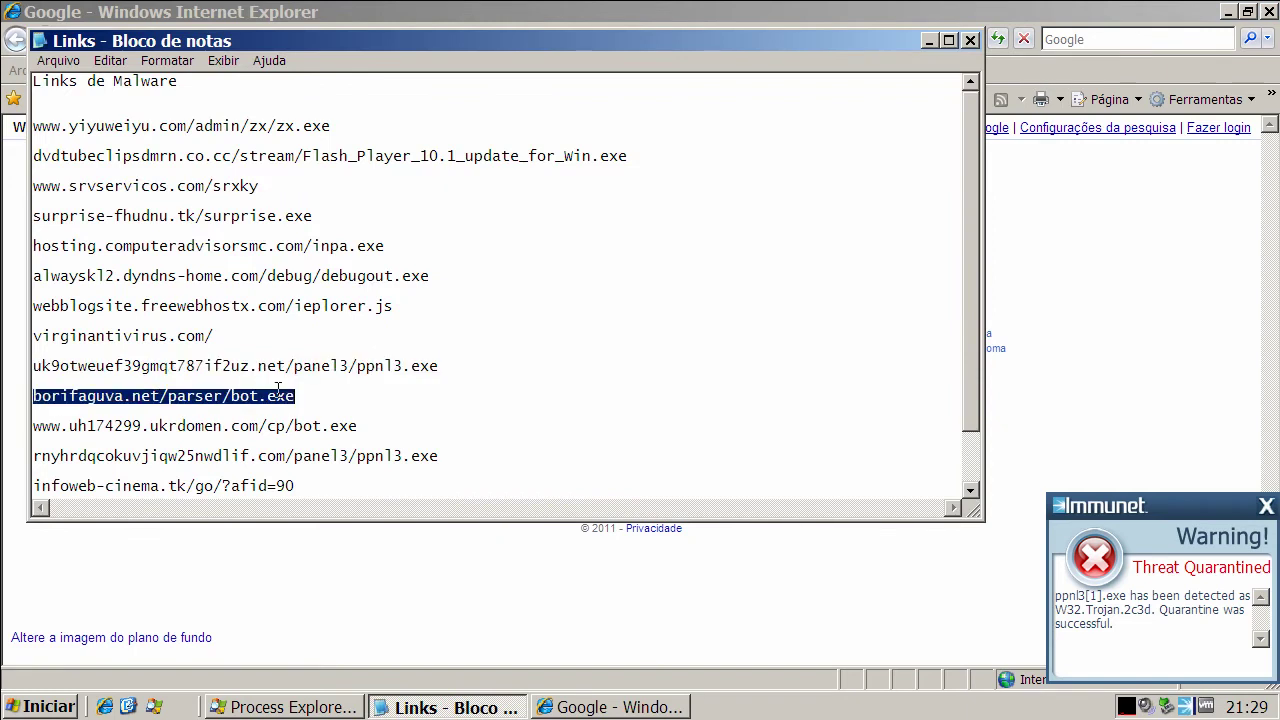
right_click(284, 400)
click(320, 449)
click(929, 42)
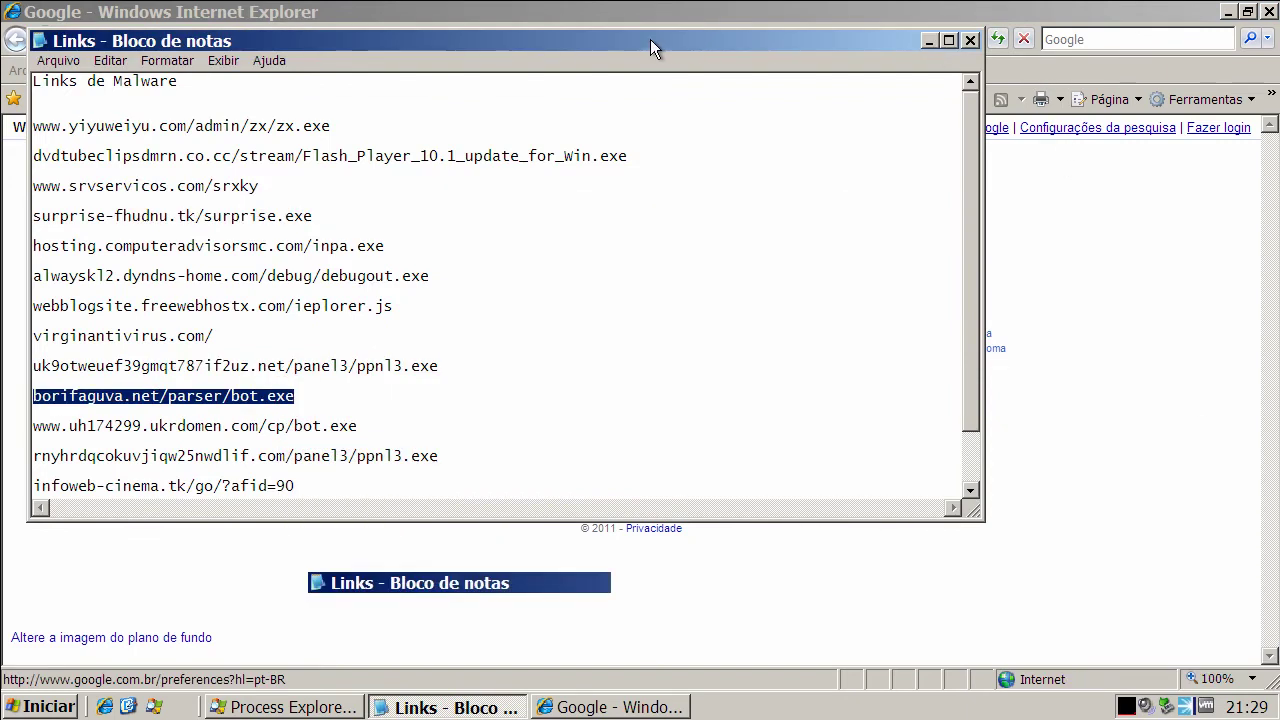
click(570, 39)
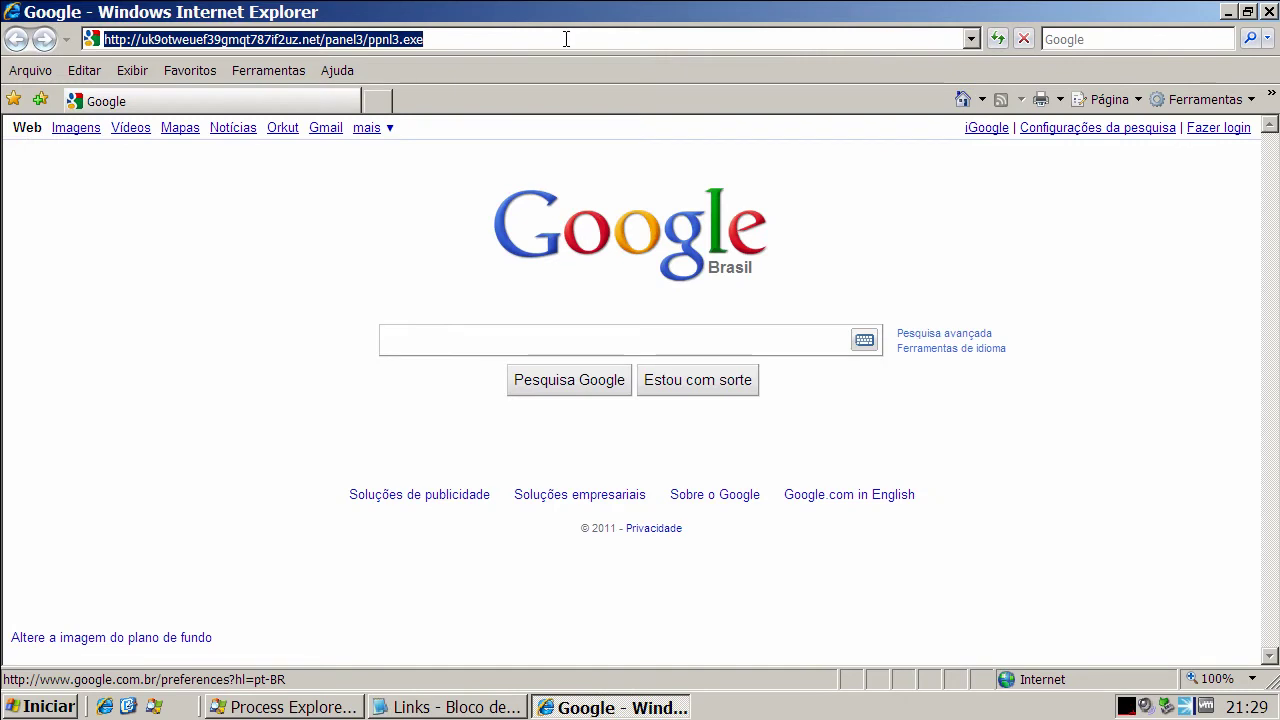
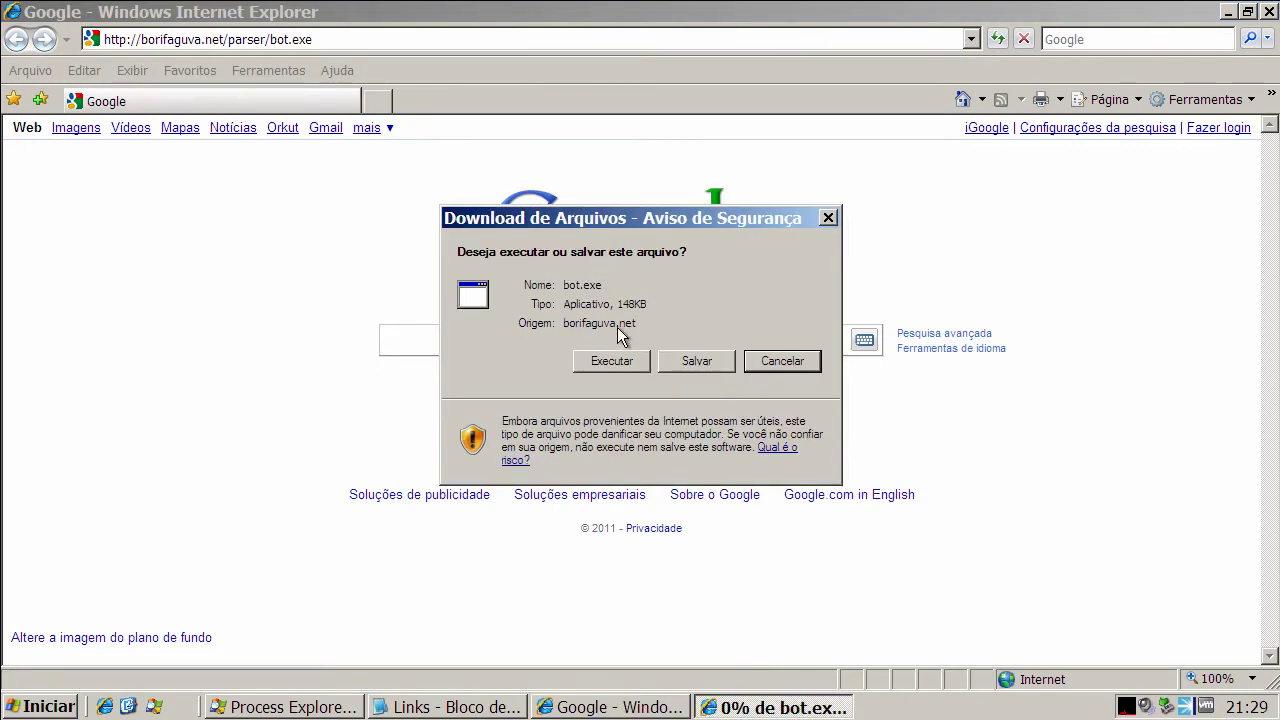
click(612, 360)
click(717, 362)
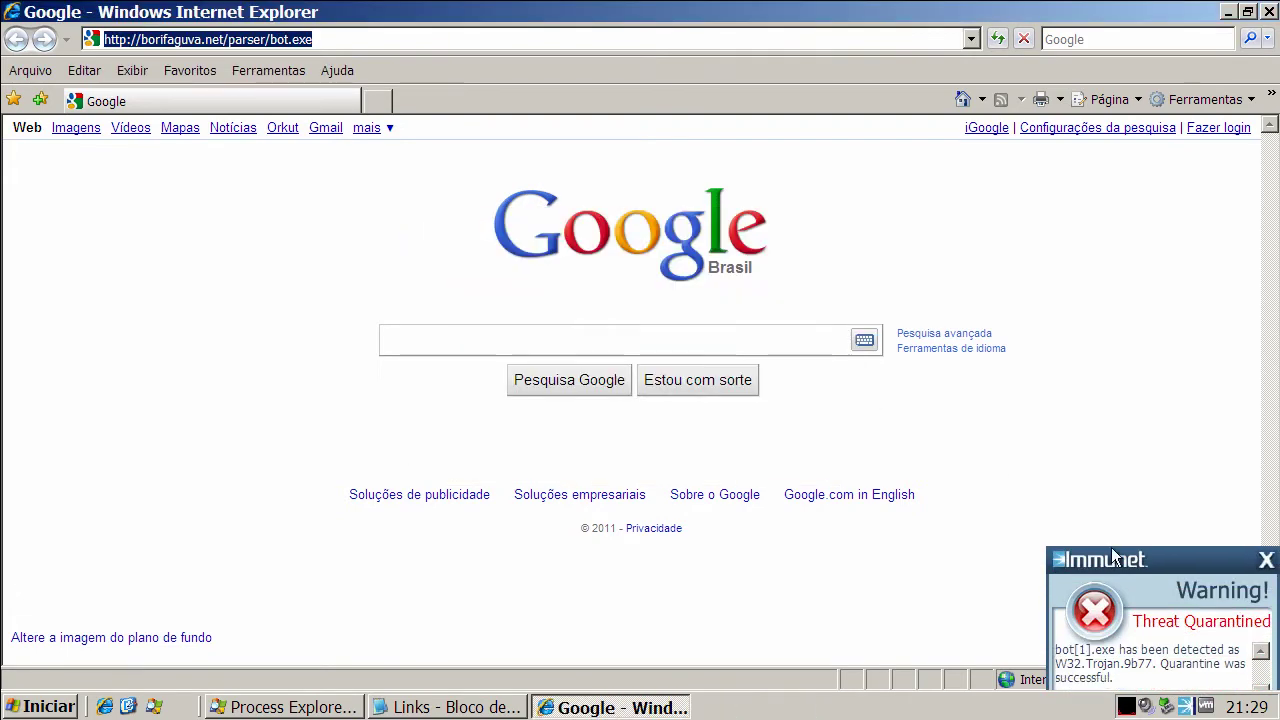
click(455, 705)
double_click(295, 428)
right_click(295, 428)
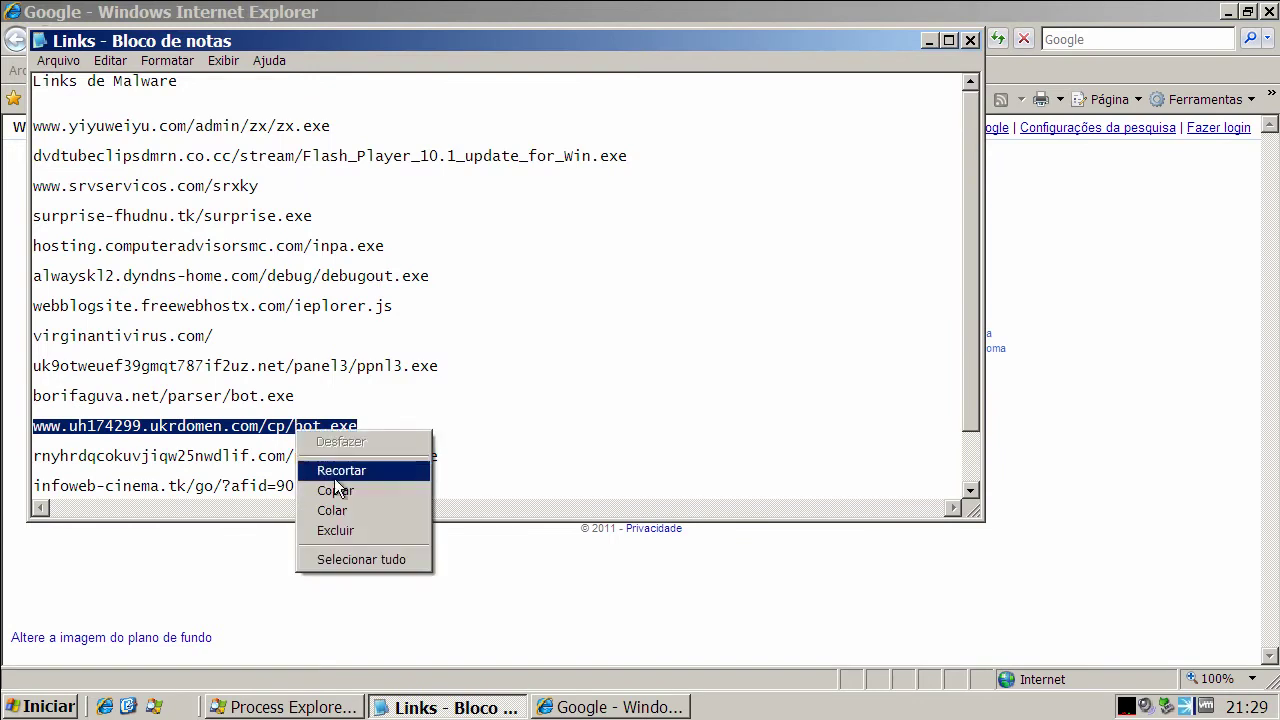
click(340, 492)
click(929, 41)
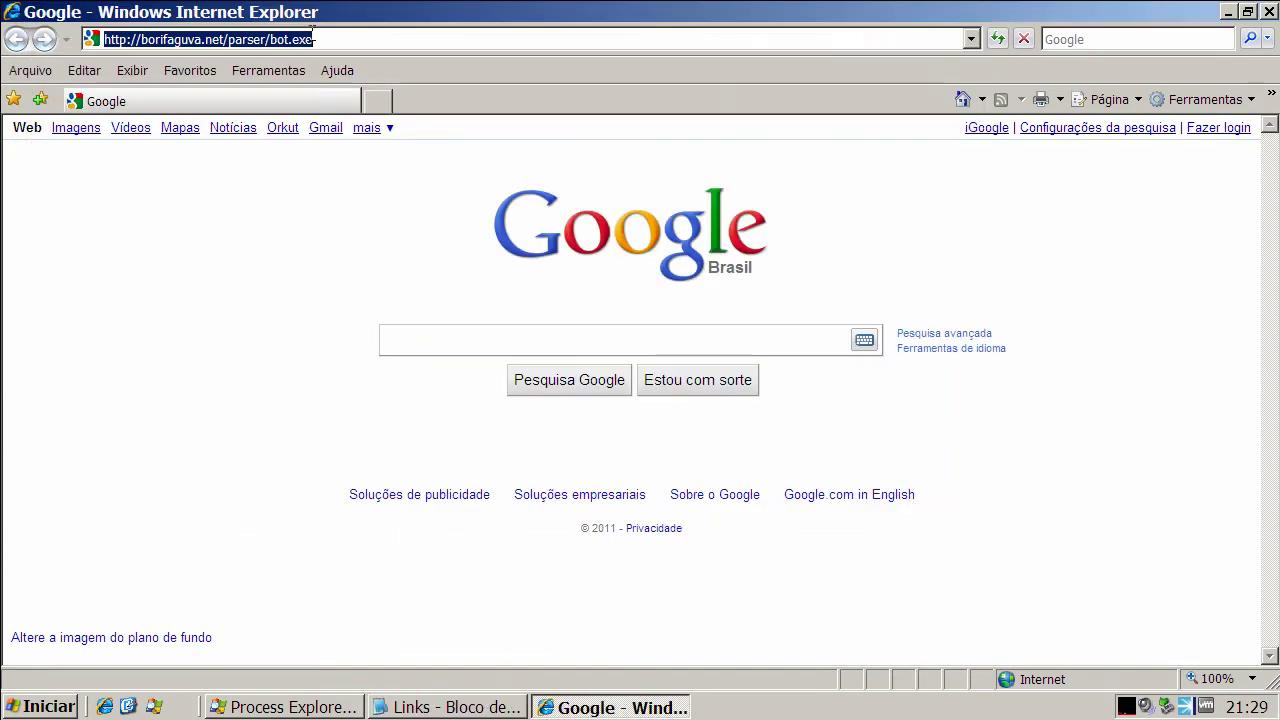
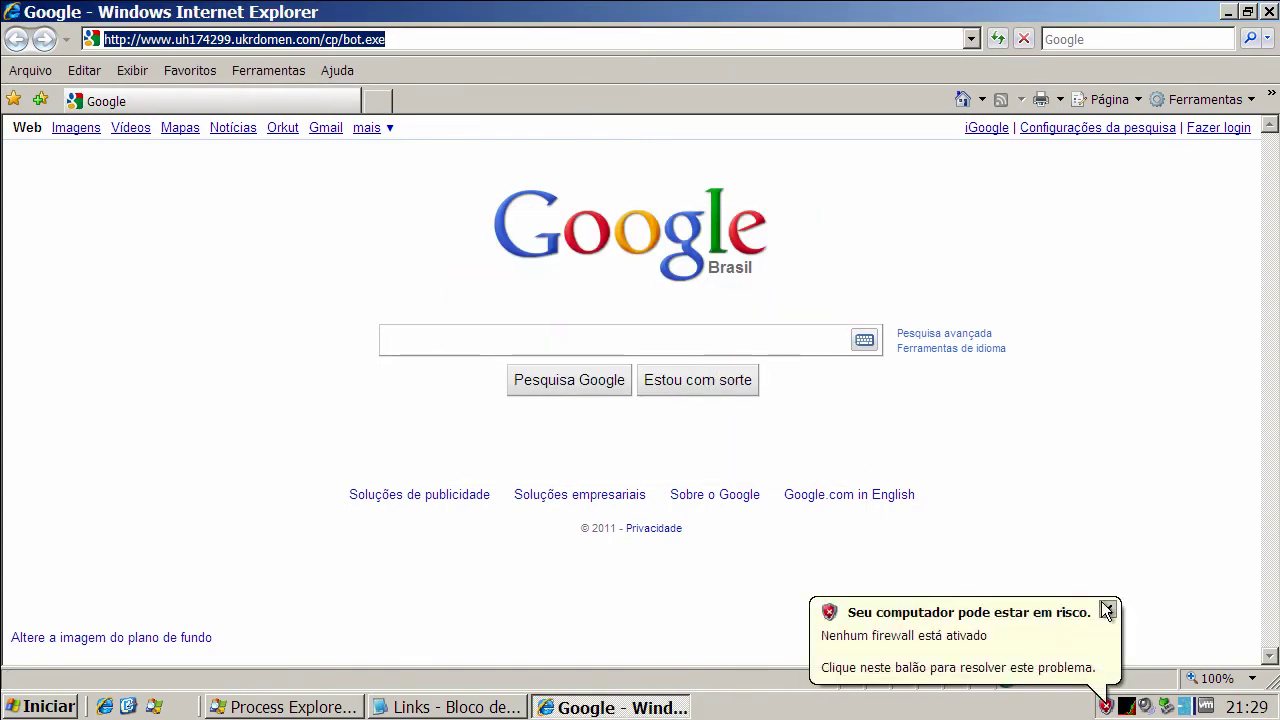
click(1107, 609)
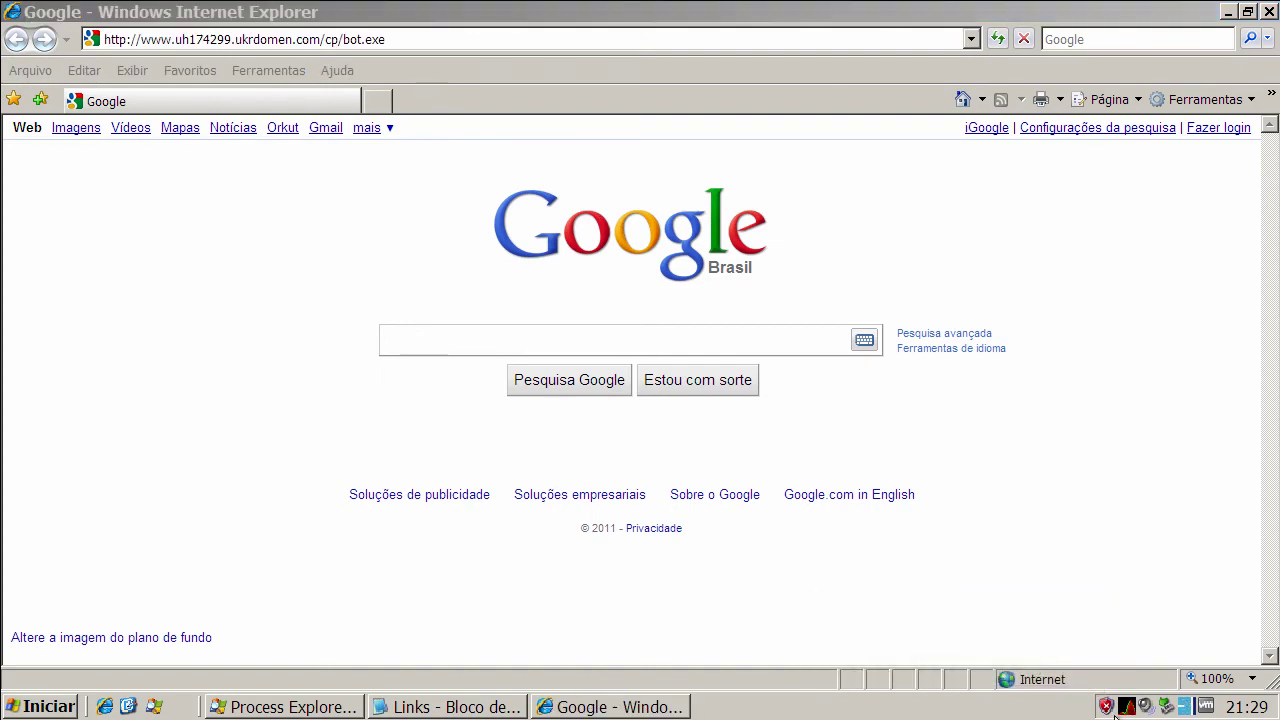
Run ppnl3.exe from the rnyhrdqcokuvjiqw25nwdlif.com/panel3 link in the Links file, and dismiss the Immunet alert.
click(484, 704)
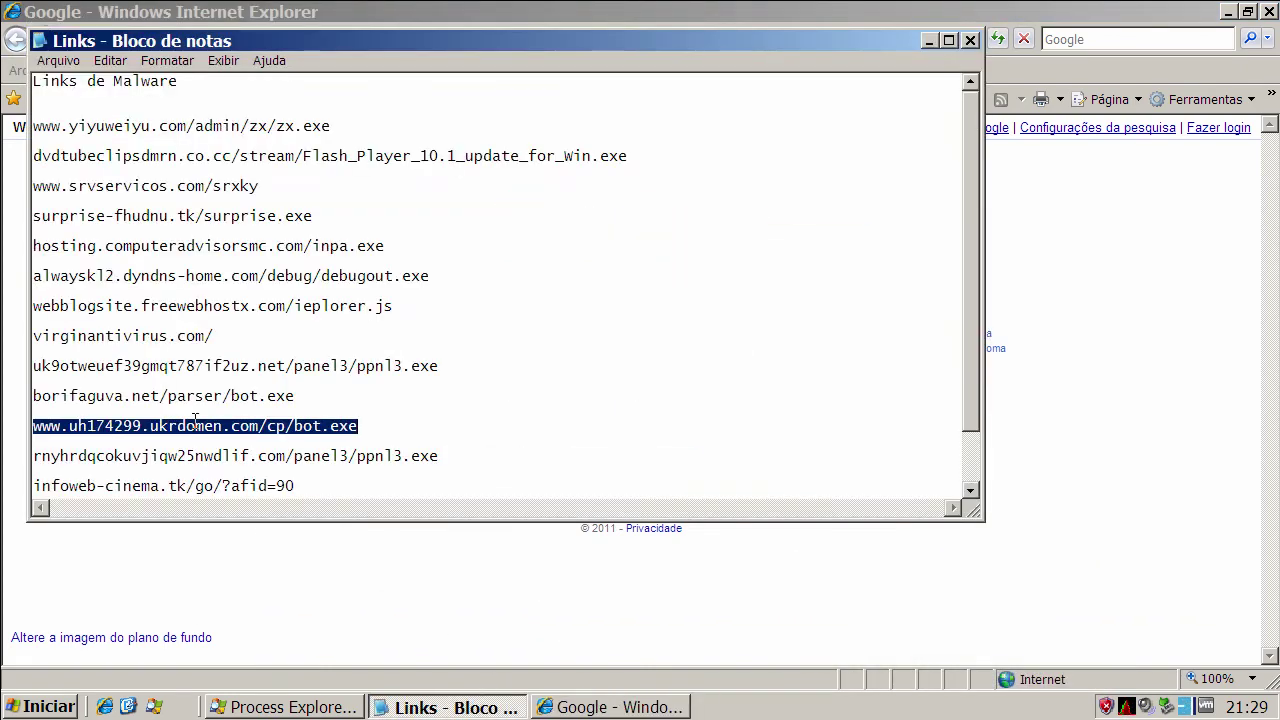
double_click(203, 457)
right_click(204, 460)
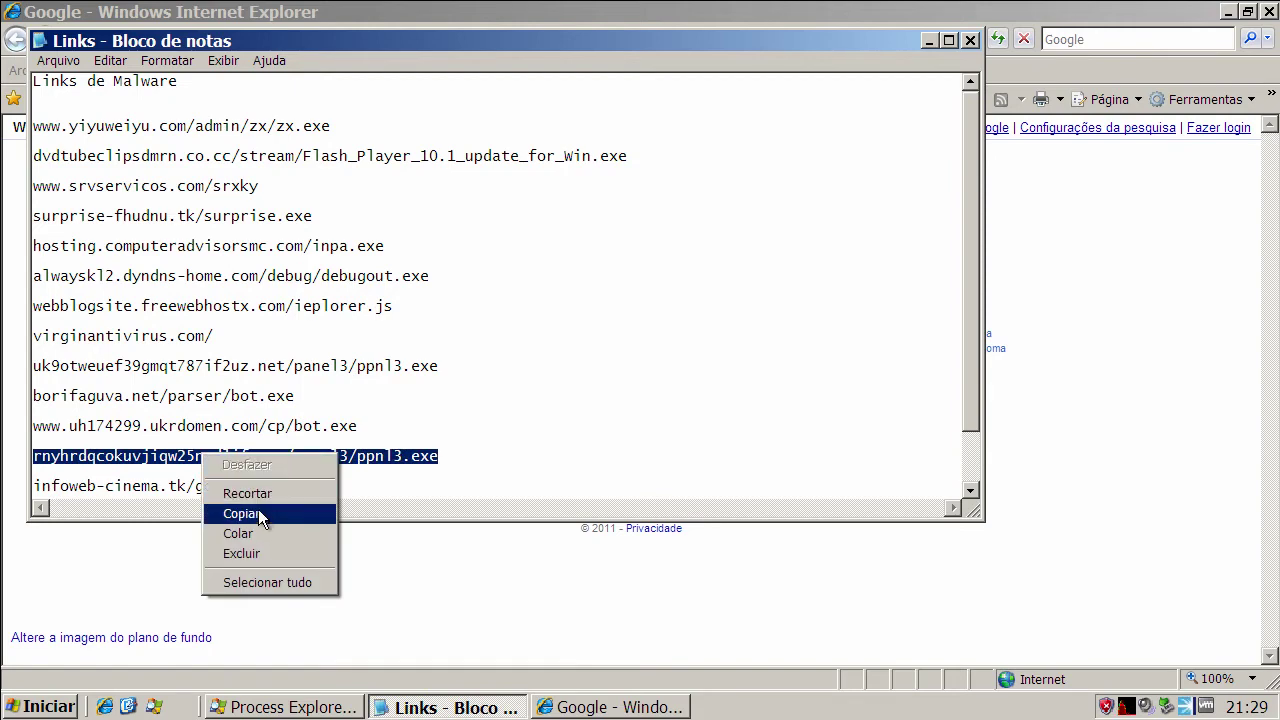
click(241, 513)
click(930, 42)
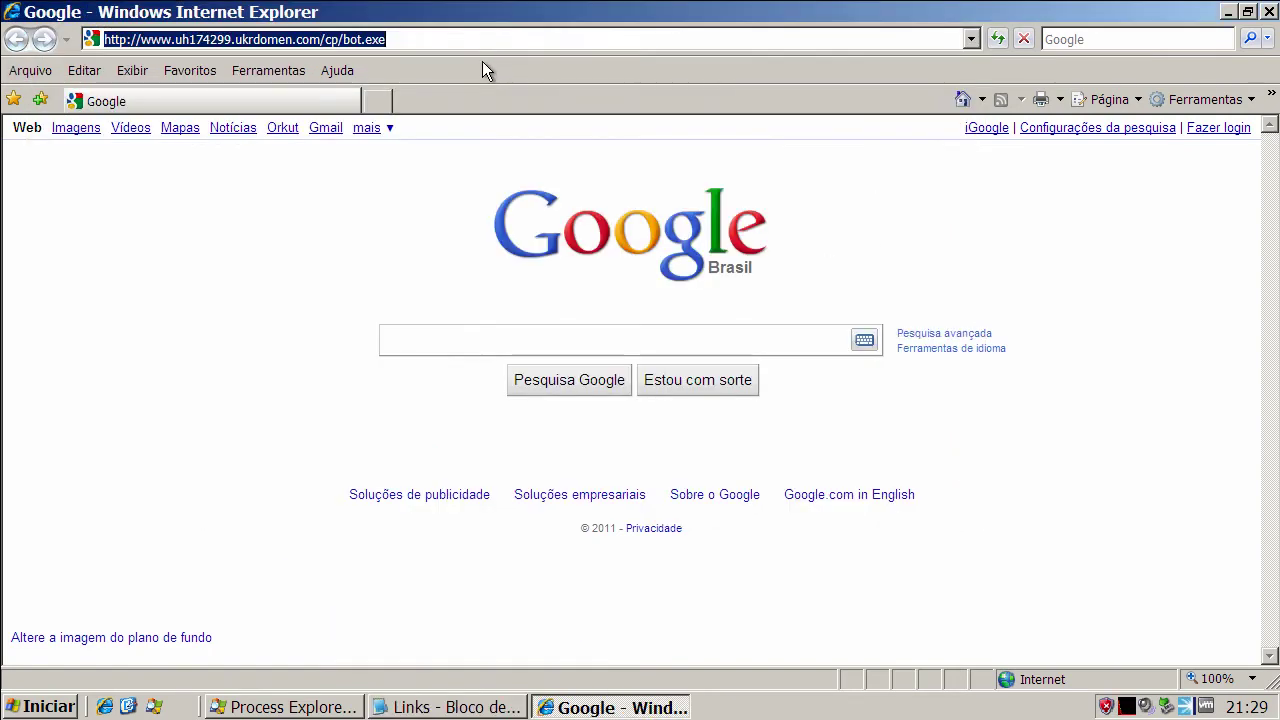
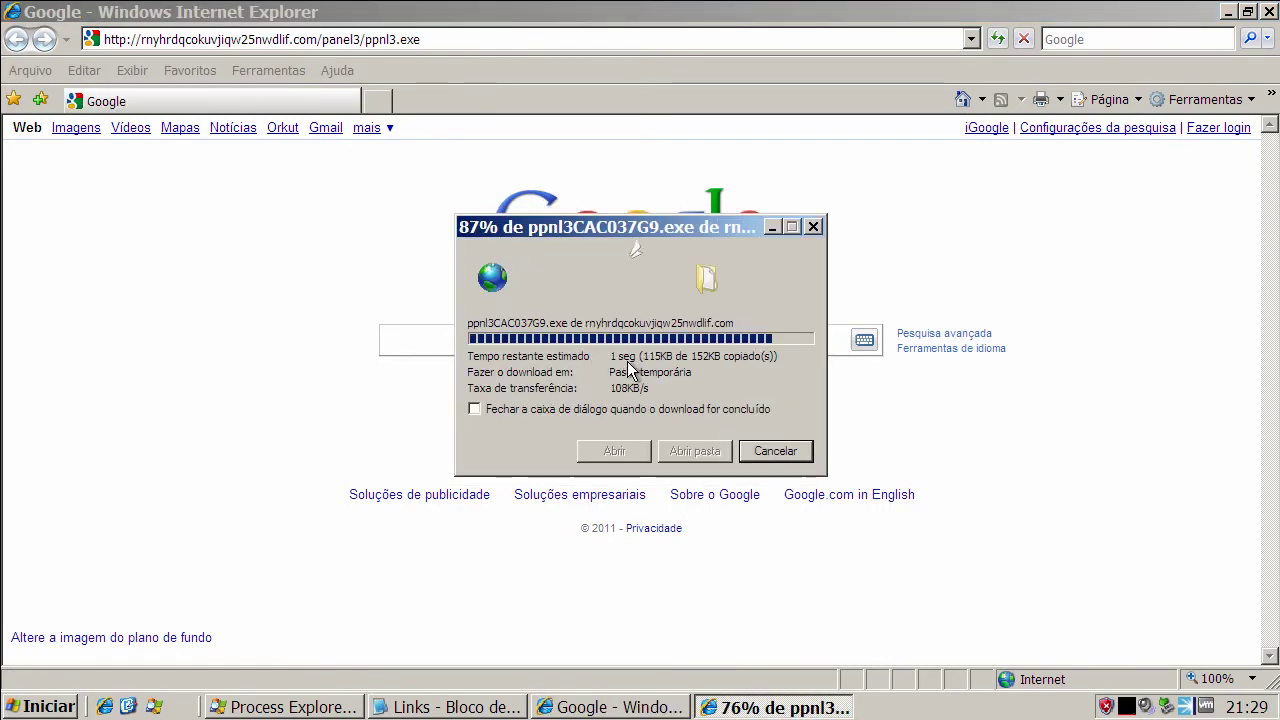
click(728, 341)
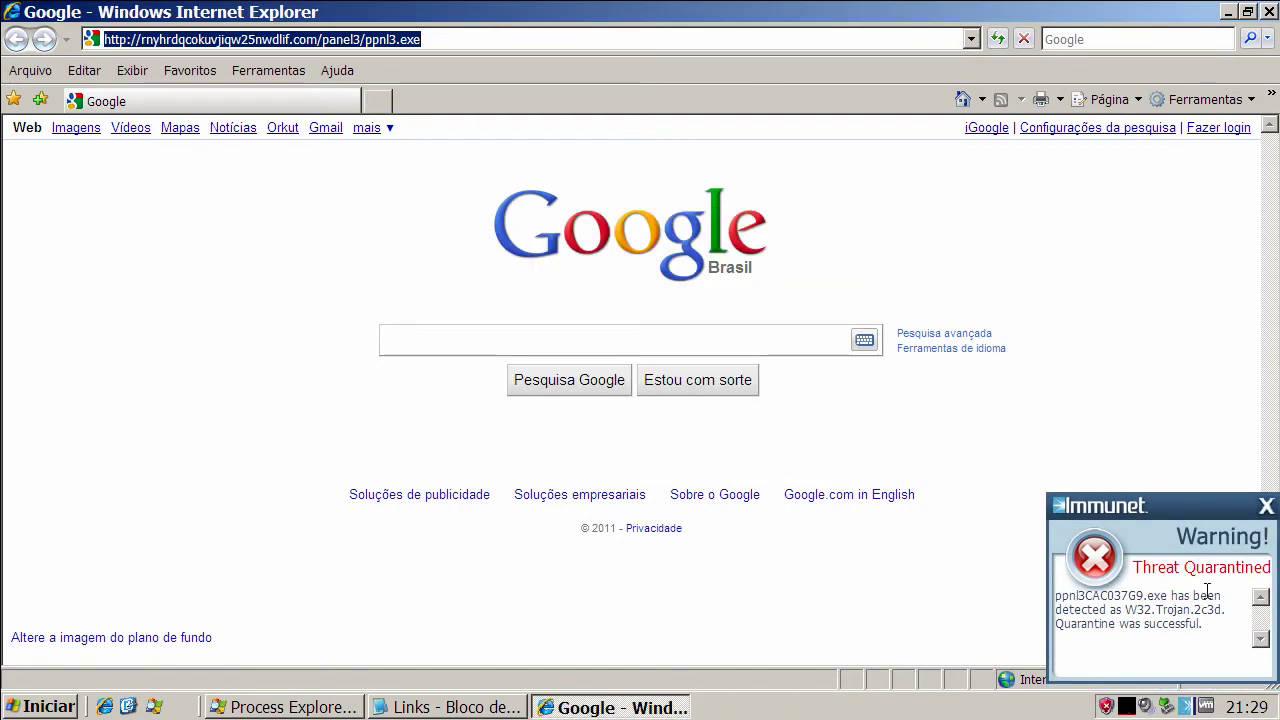
click(1266, 506)
Copy the infoweb-cinema.tk/go/?afid=90 link from the Links file and load it in the browser.
click(471, 708)
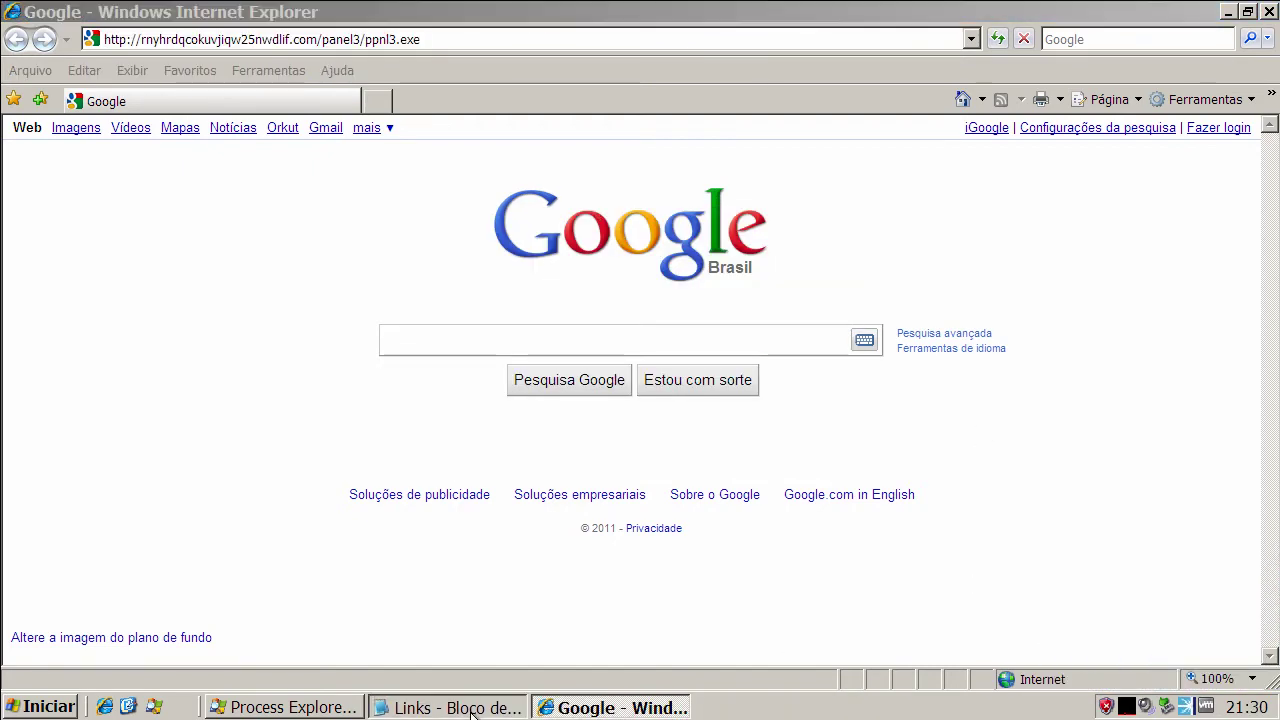
scroll(967, 335, down, 2)
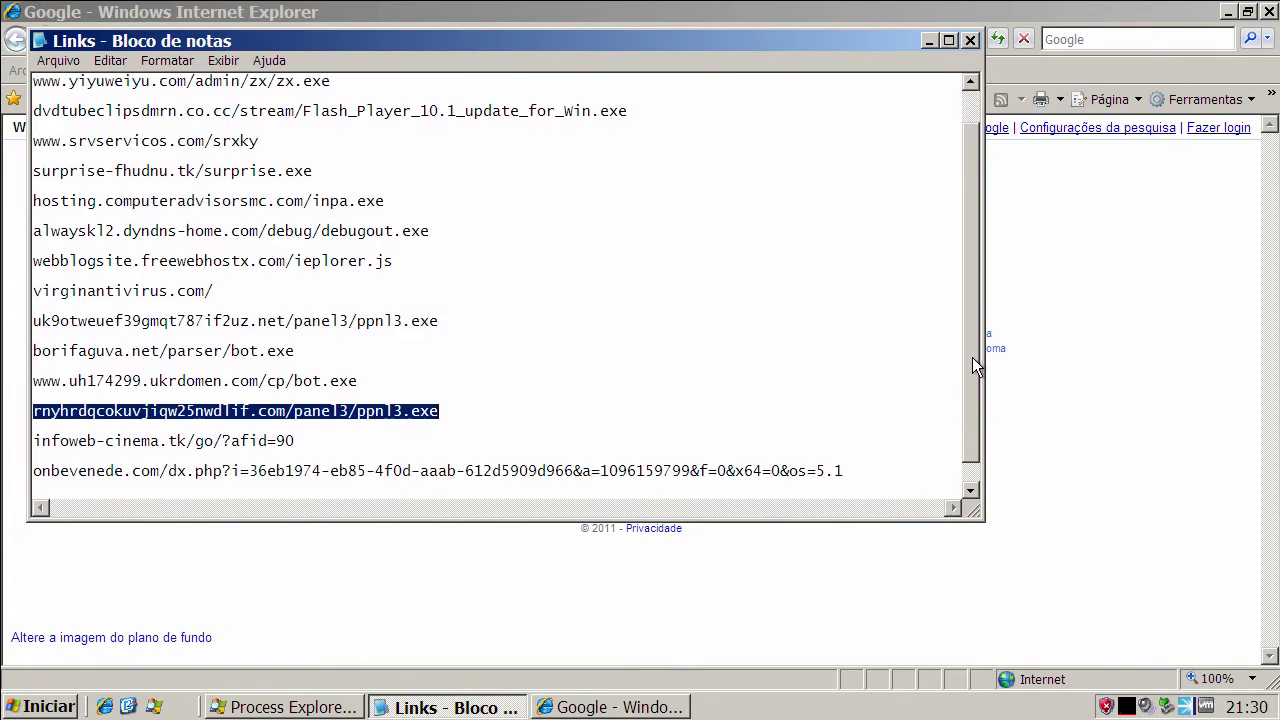
triple_click(252, 424)
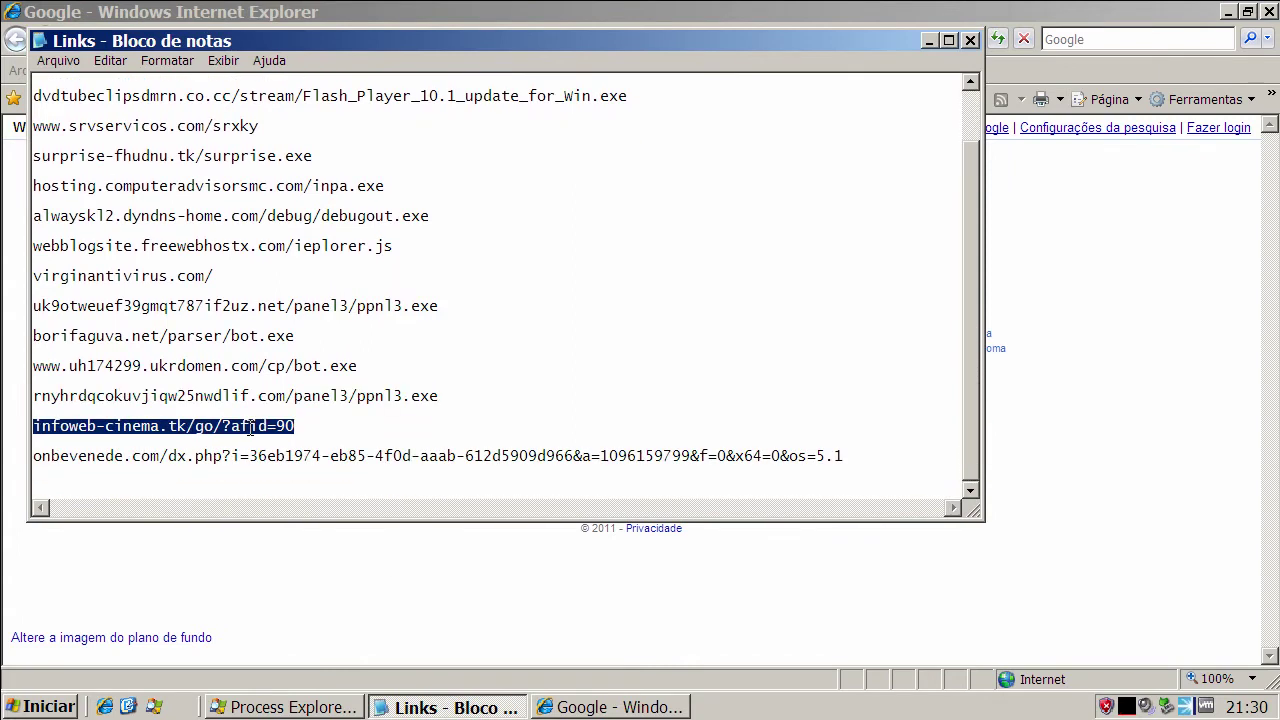
right_click(252, 427)
click(290, 489)
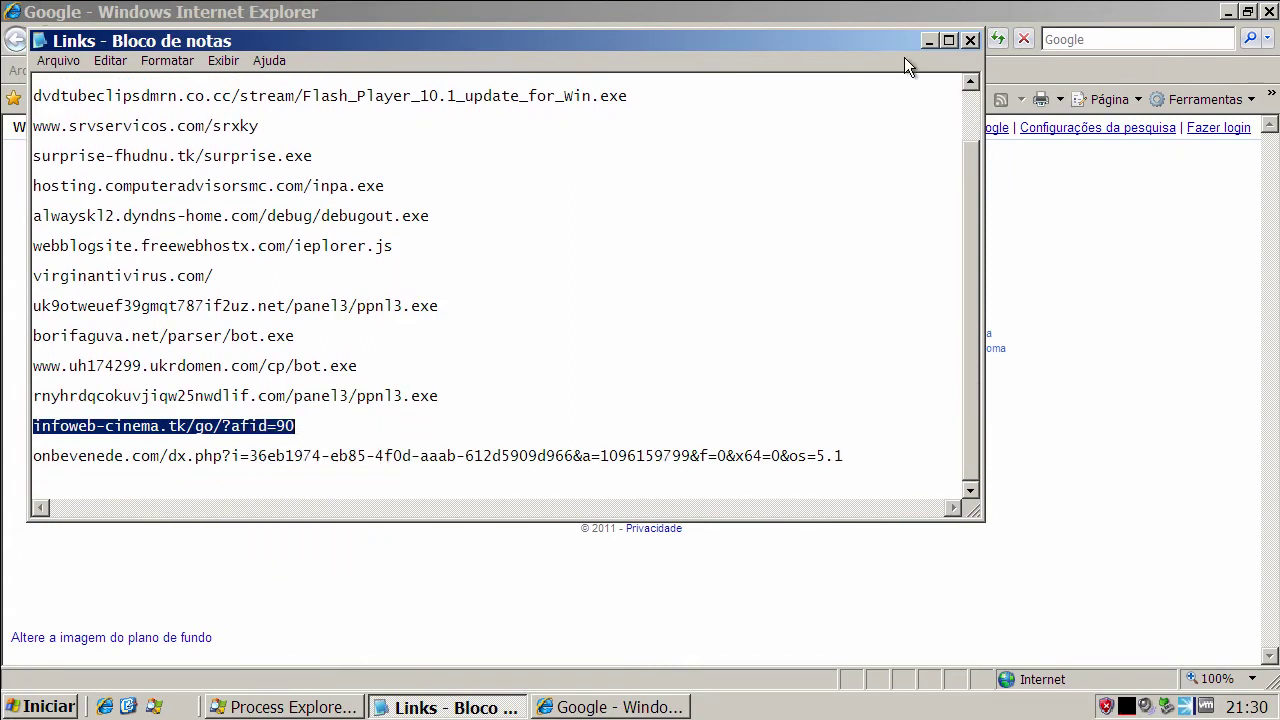
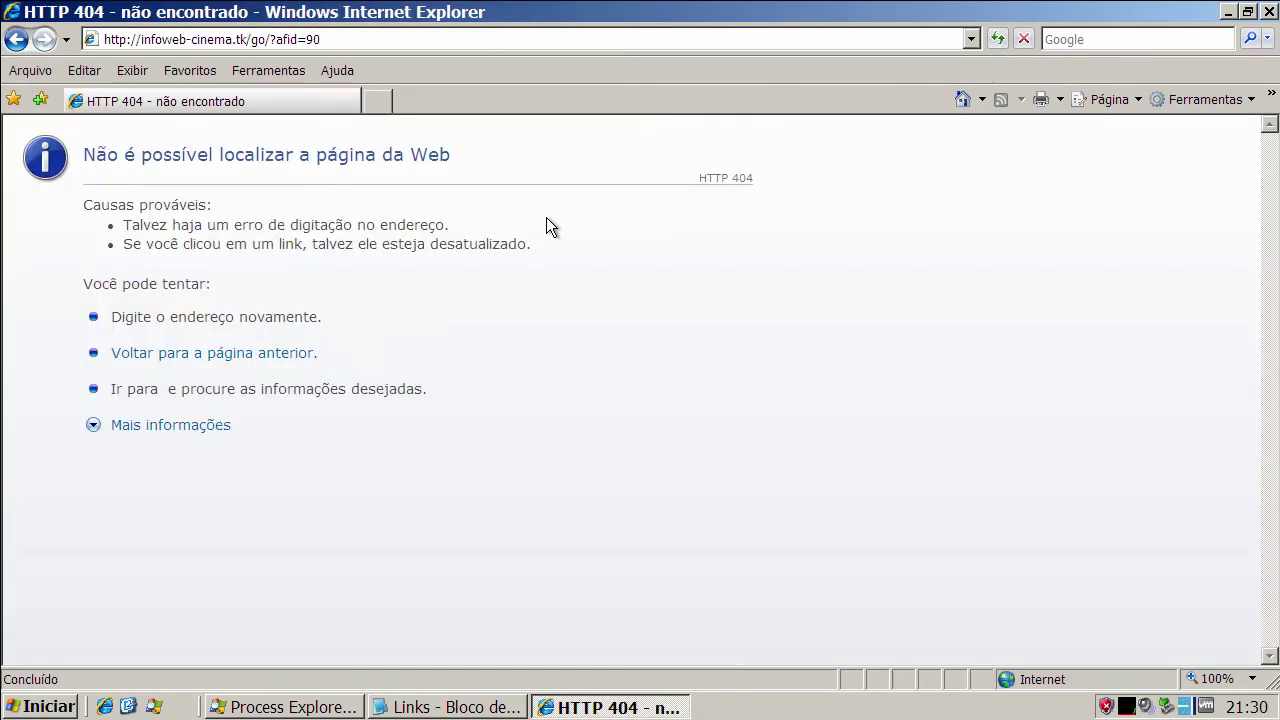
Copy the onbevenede.com/dx.php link, close the Links file, load the address in the browser, and close the browser.
click(455, 707)
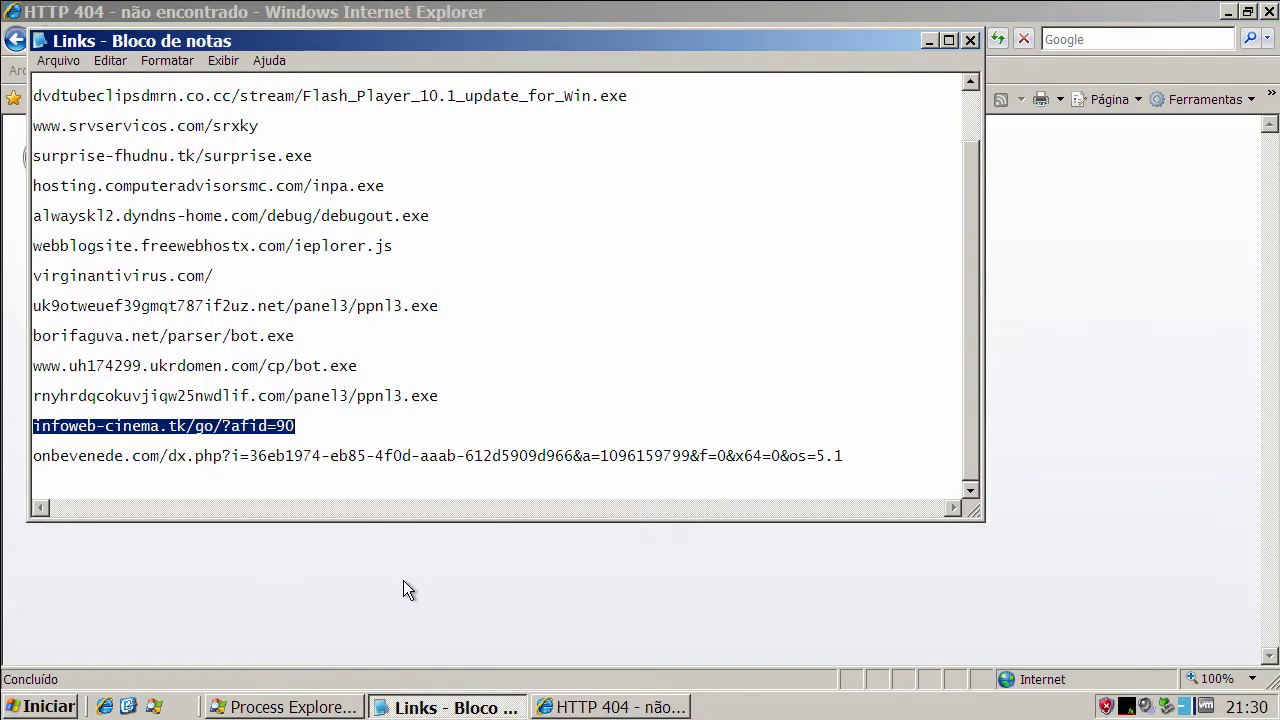
double_click(395, 458)
right_click(395, 458)
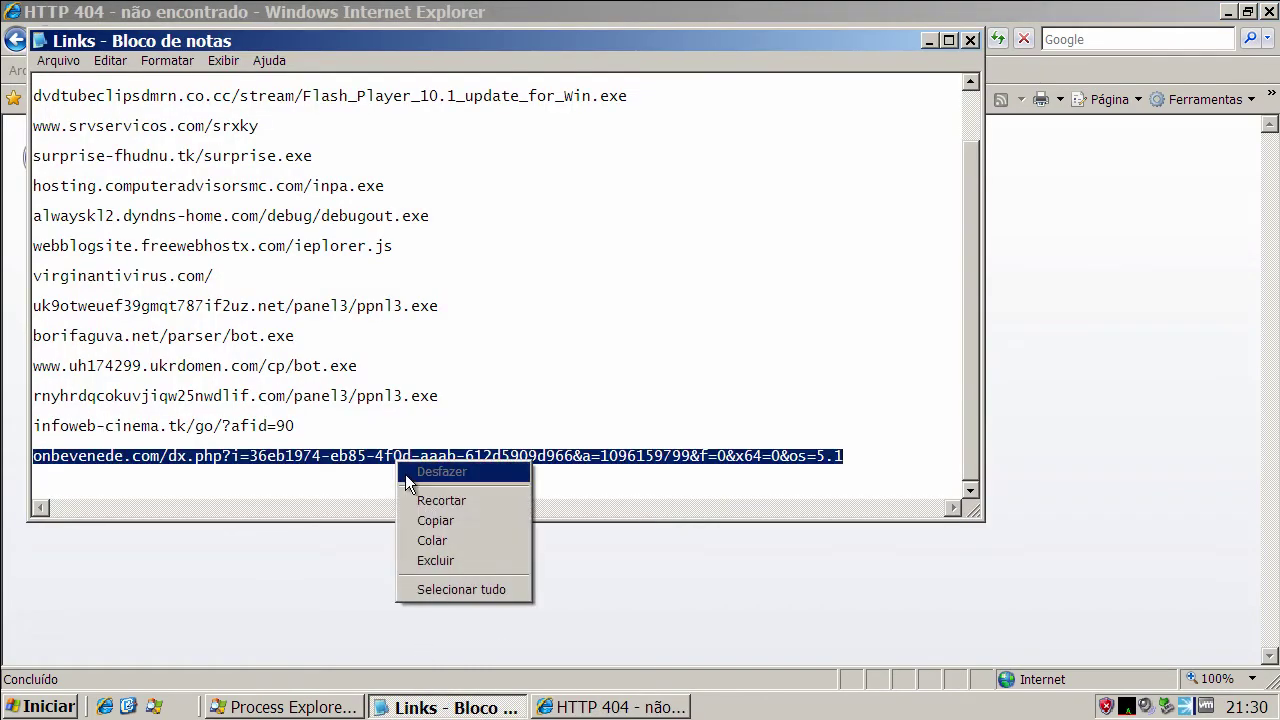
click(431, 524)
click(975, 44)
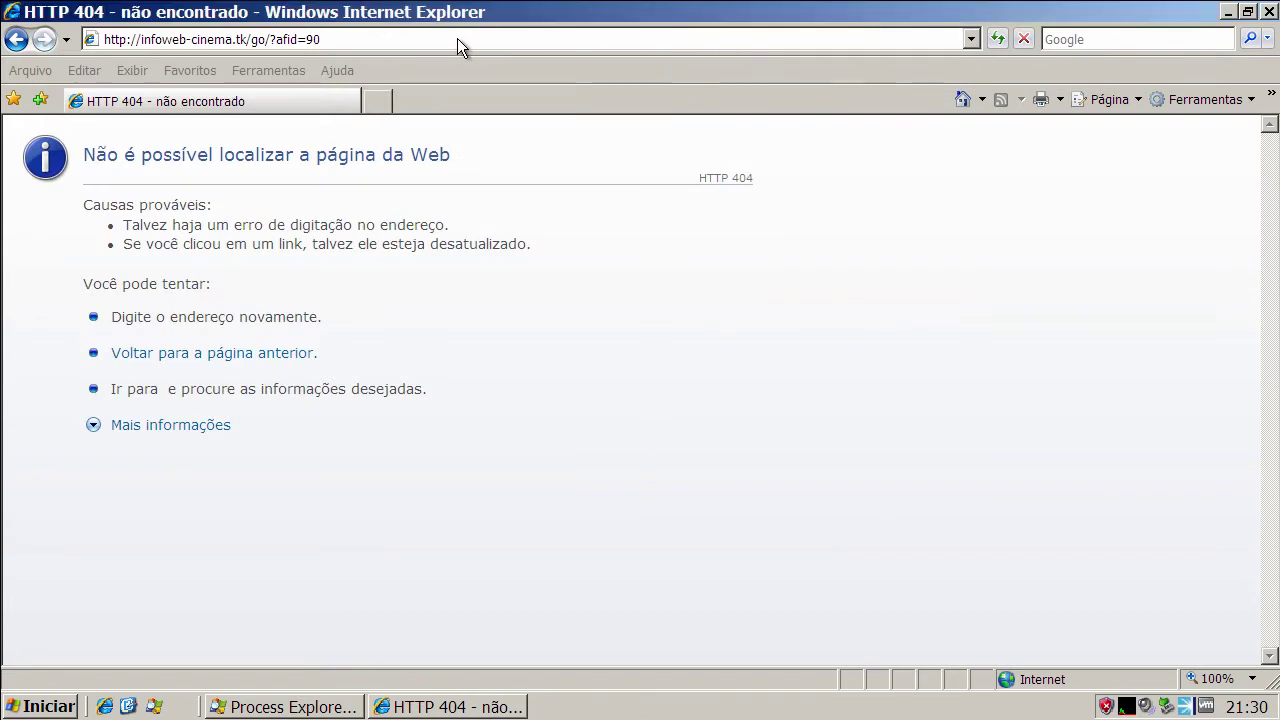
click(417, 37)
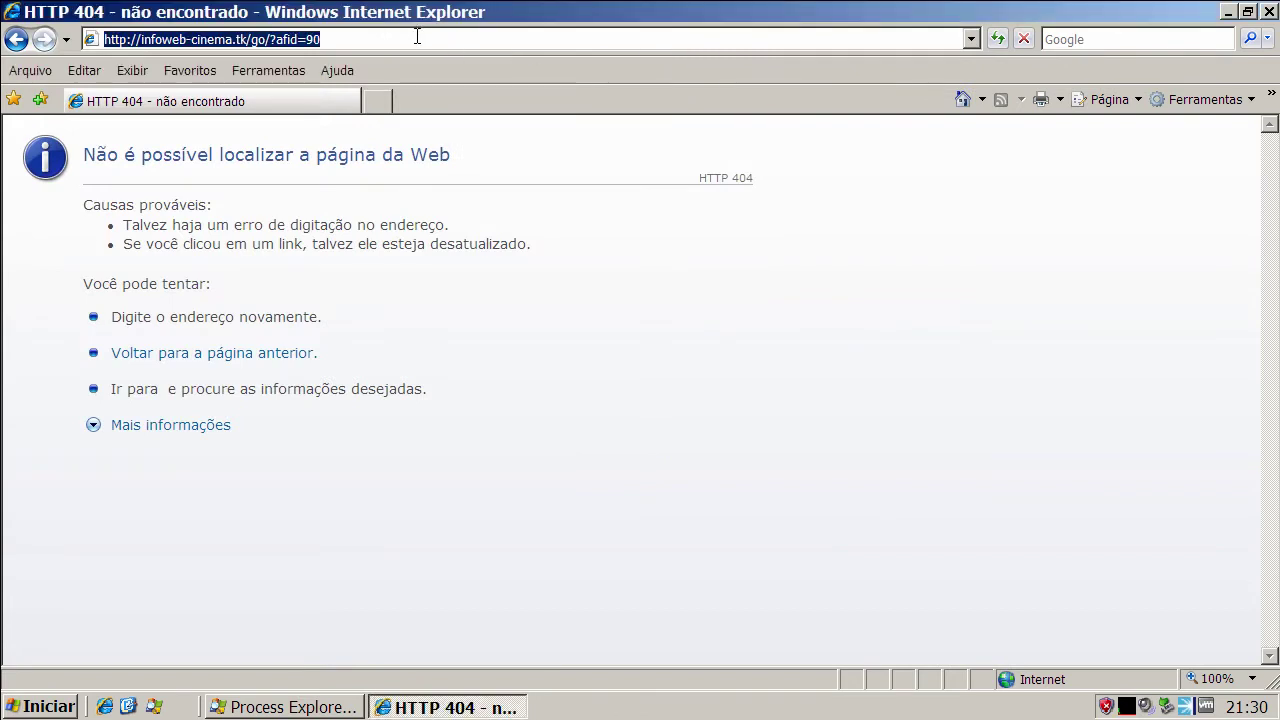
key(ctrl+v)
key(Return)
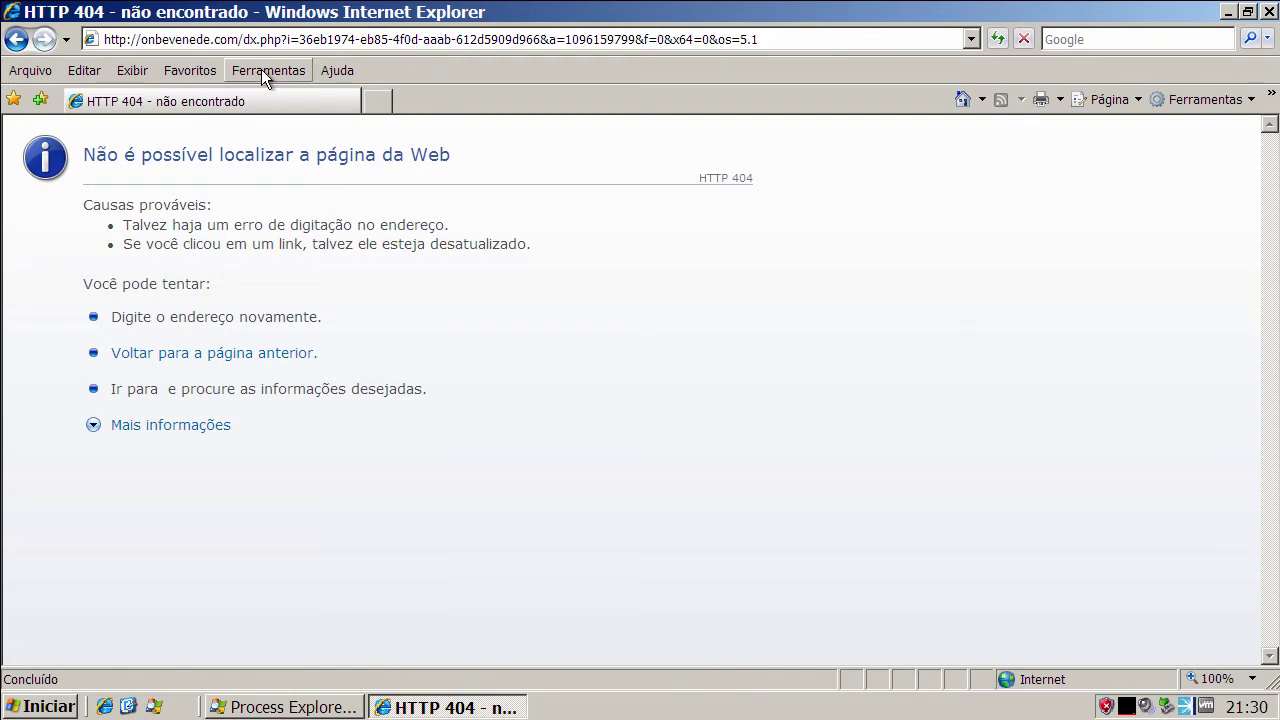
click(1272, 12)
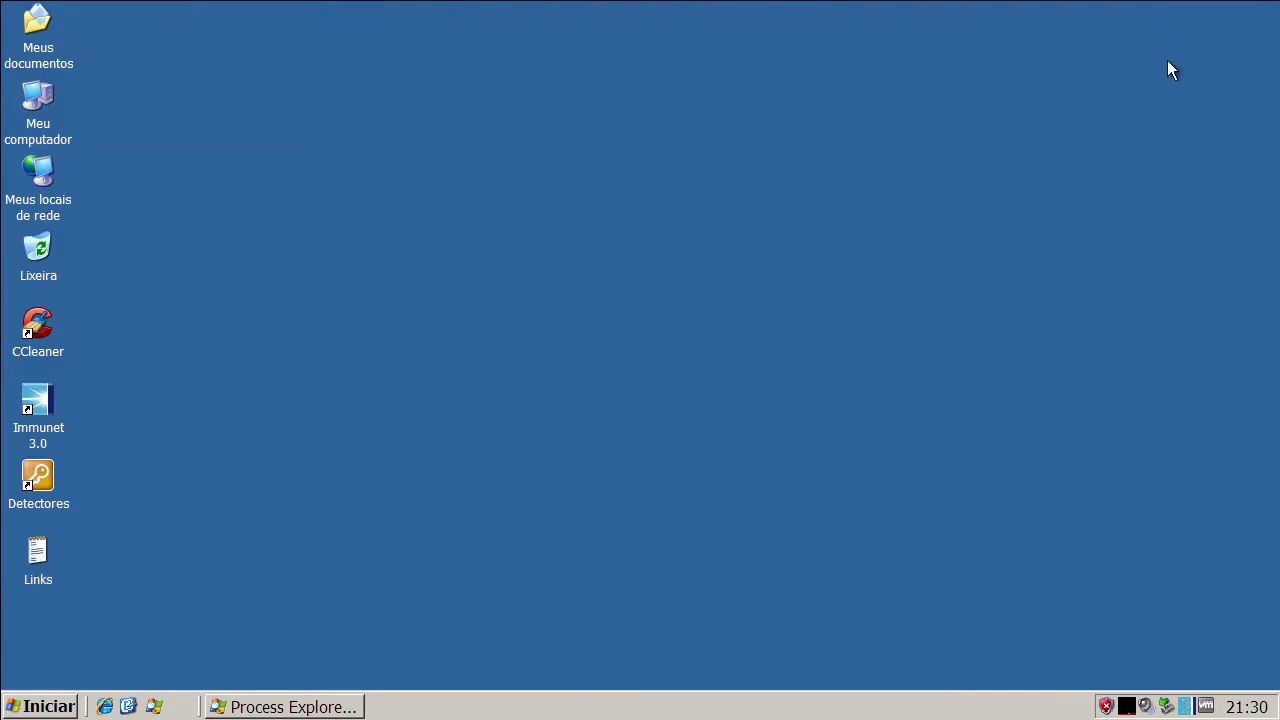
Open Immunet 3.0, run an on-demand scan of the computer, and close the scan report and program window.
double_click(1184, 707)
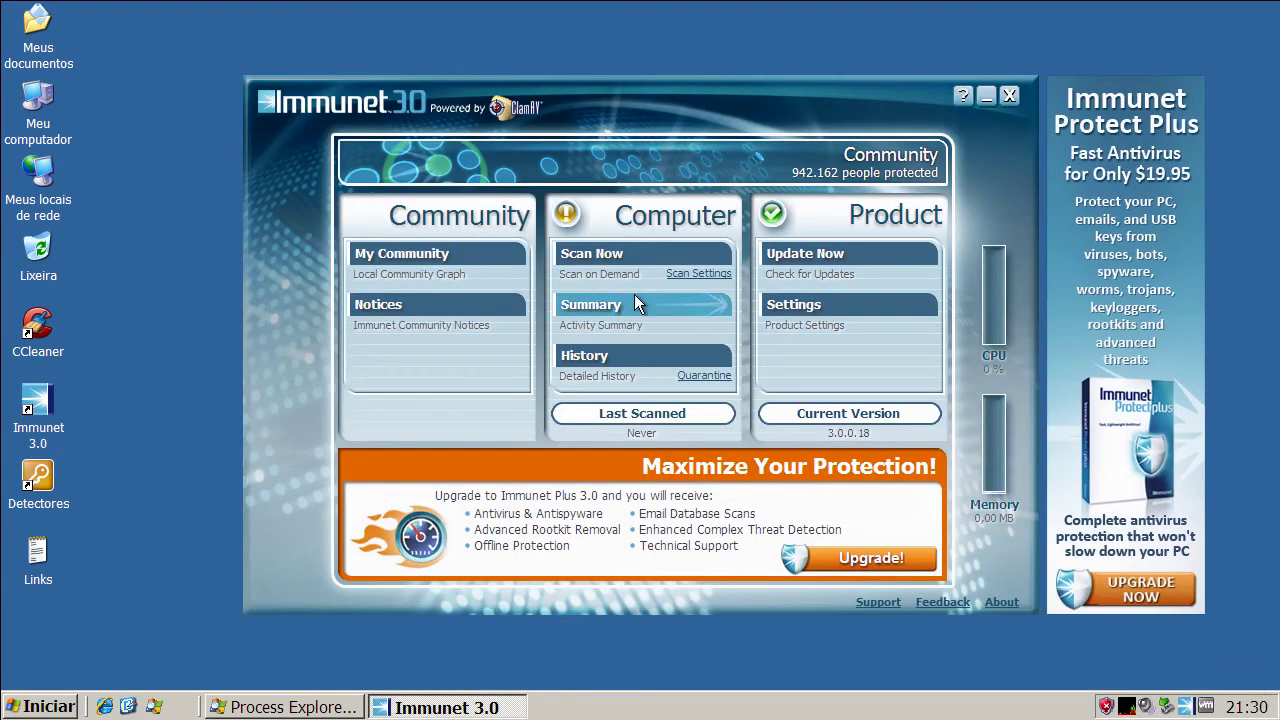
click(601, 262)
click(601, 257)
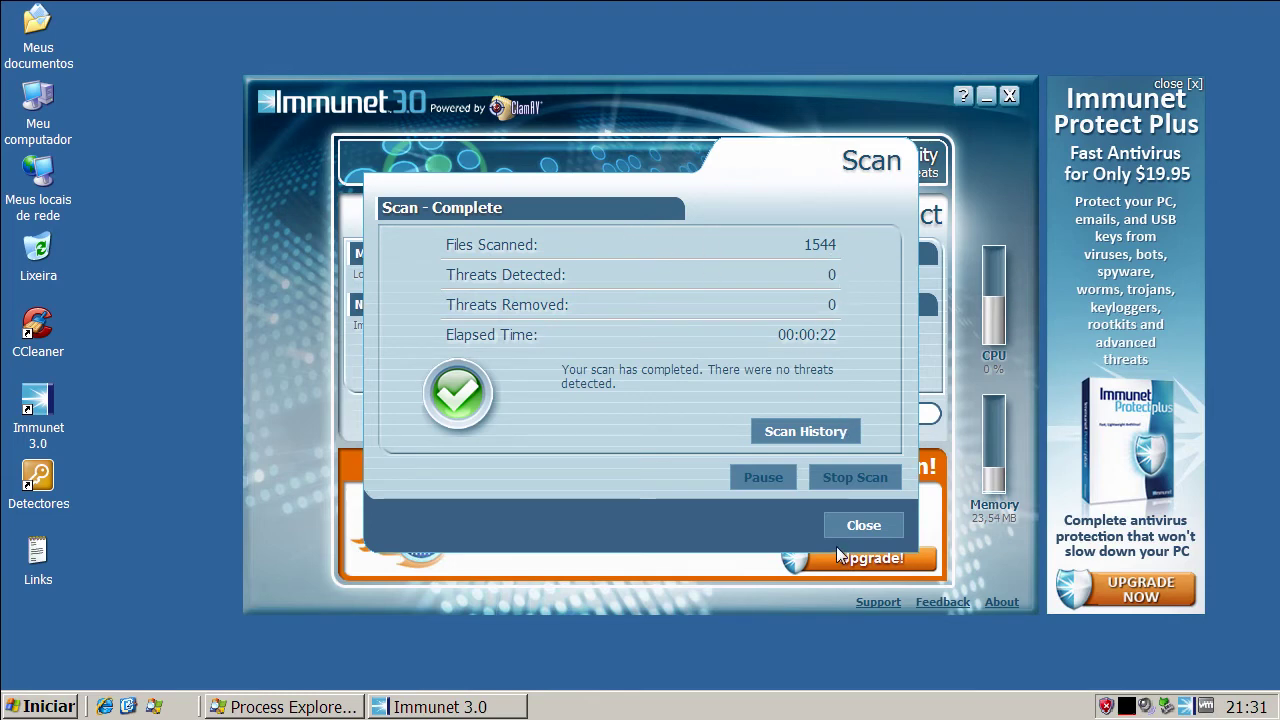
click(862, 527)
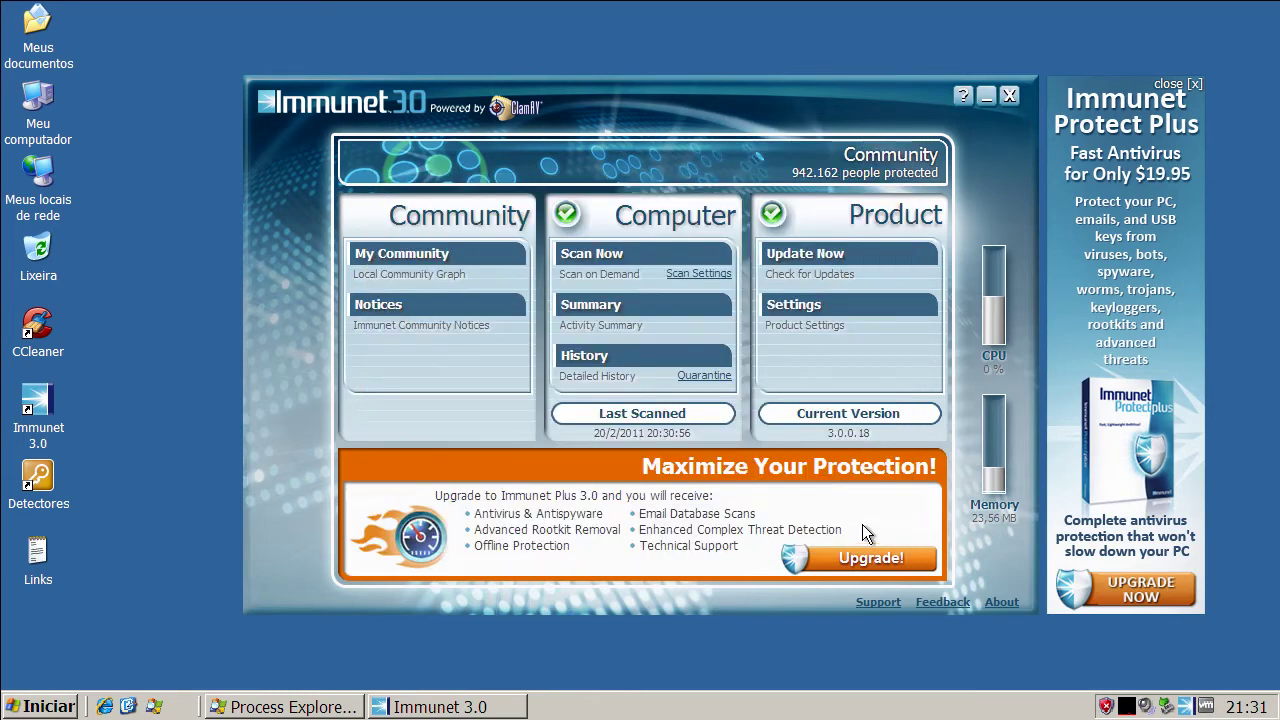
click(1010, 96)
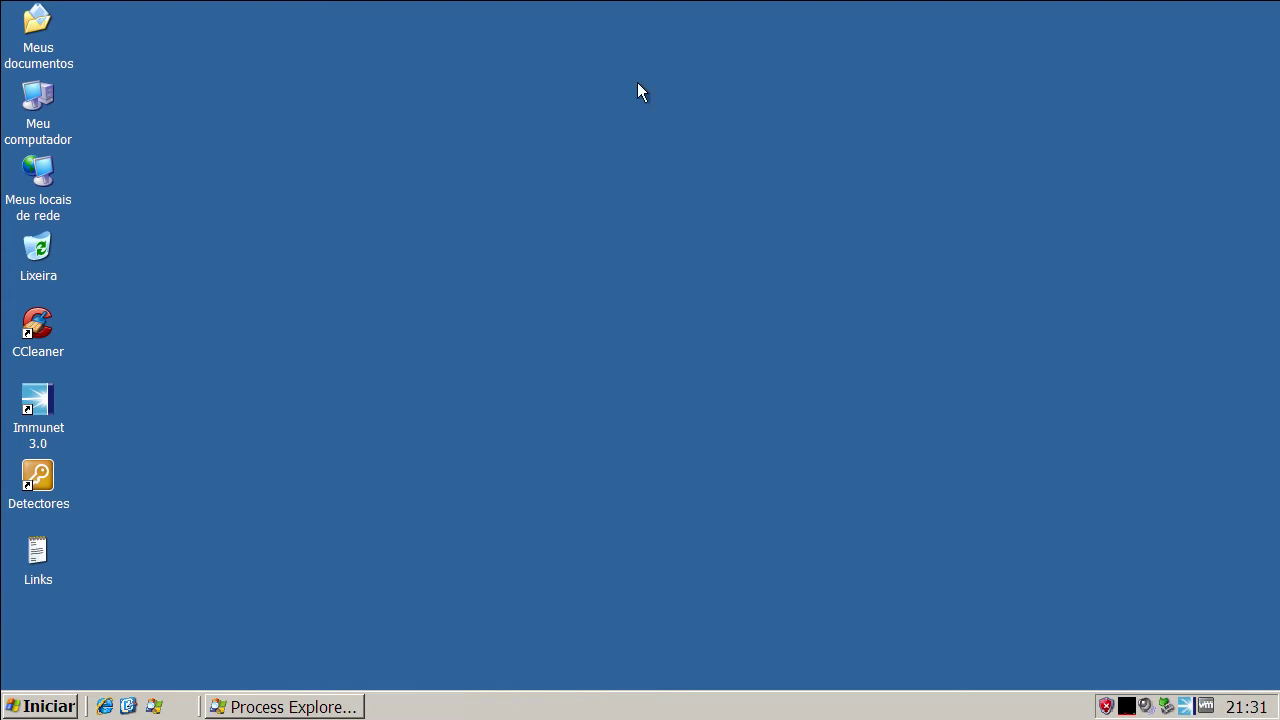
Restart the computer.
click(57, 706)
click(125, 677)
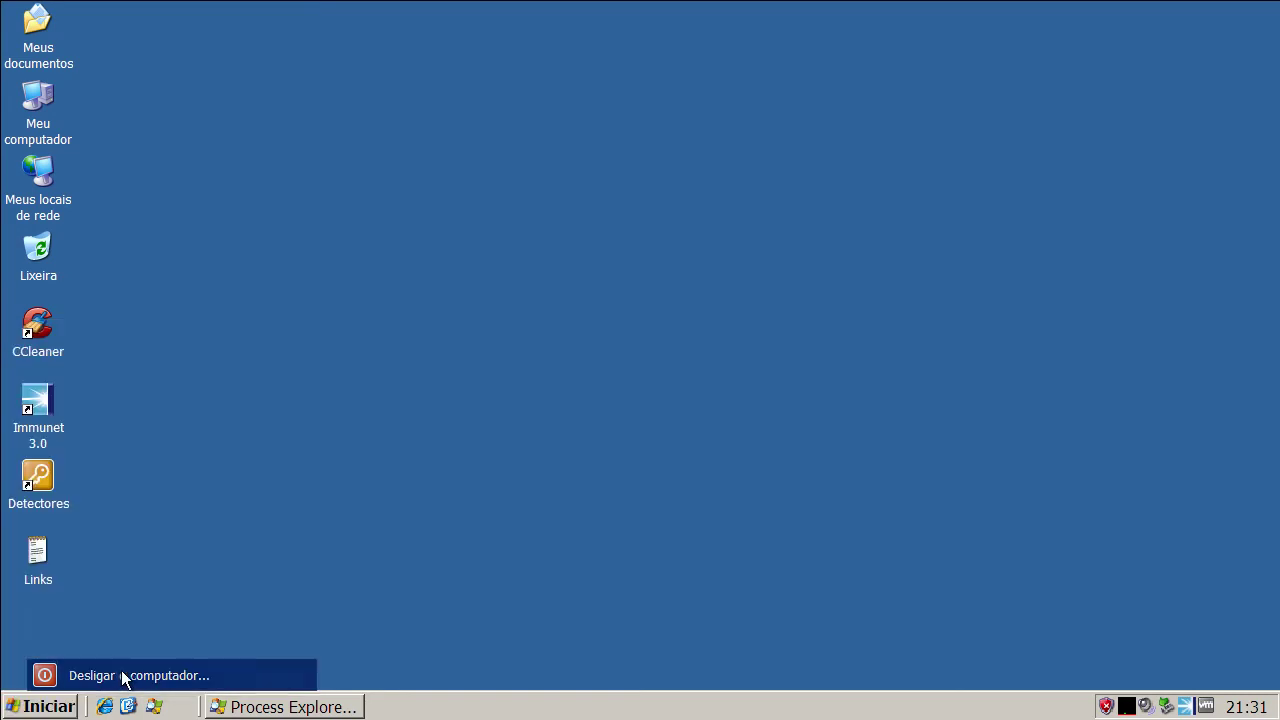
click(723, 278)
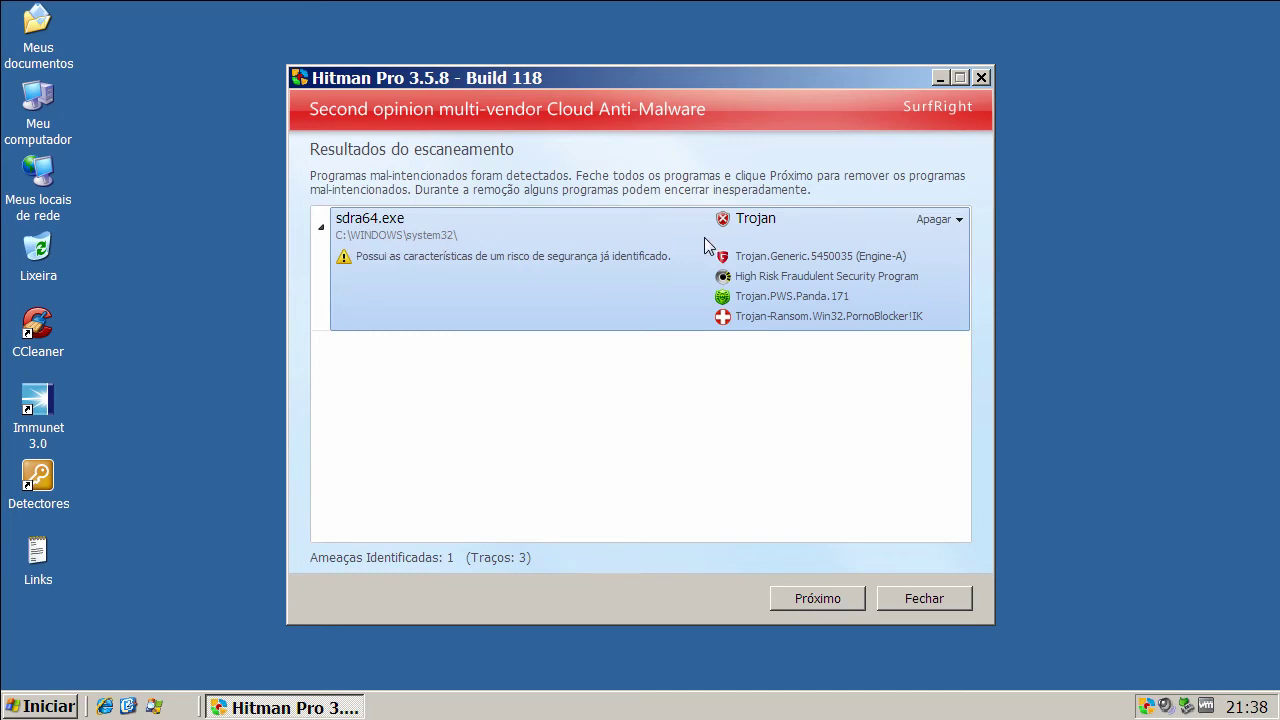
Delete the detected sdra64.exe trojan with Hitman Pro and restart the computer to complete the removal.
click(817, 598)
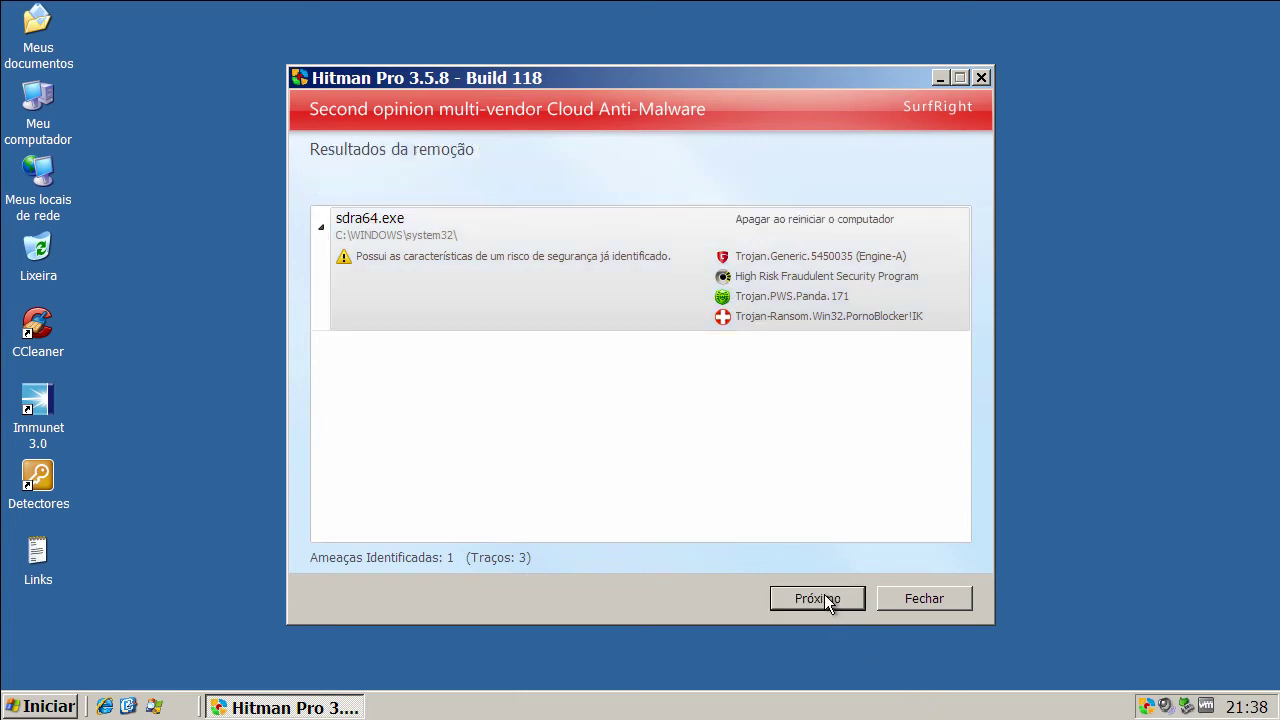
click(825, 598)
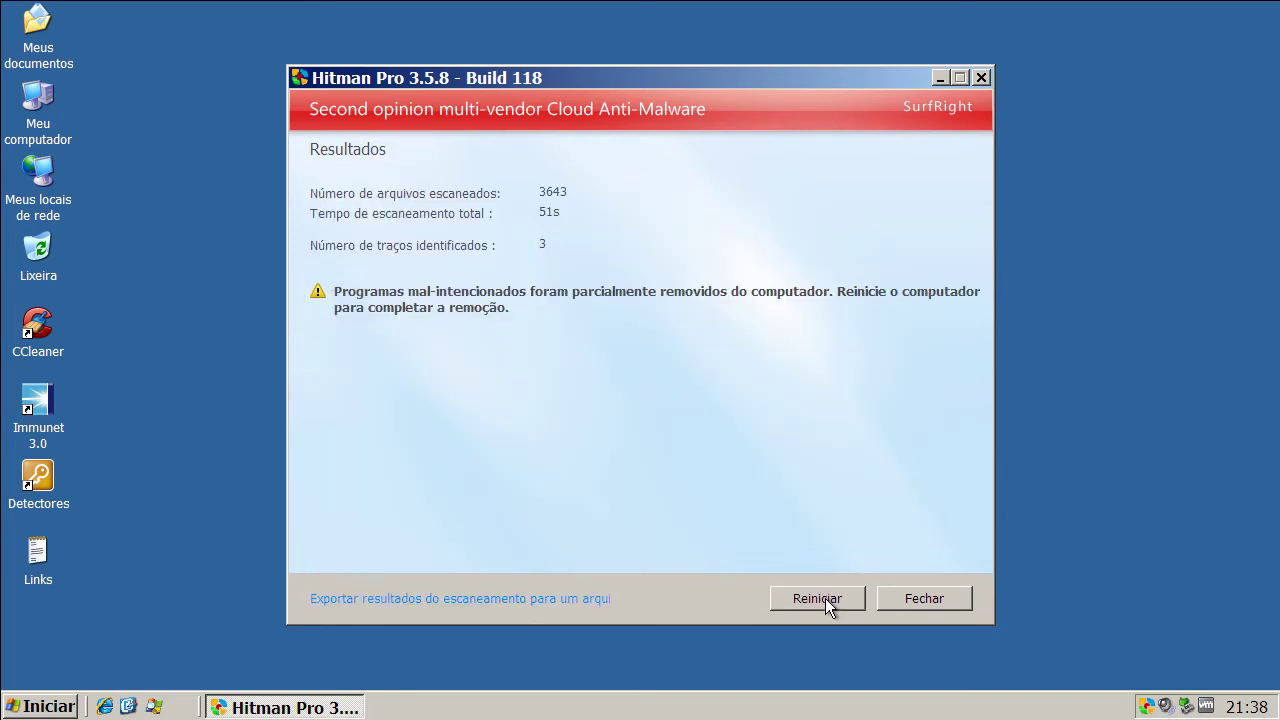
click(824, 598)
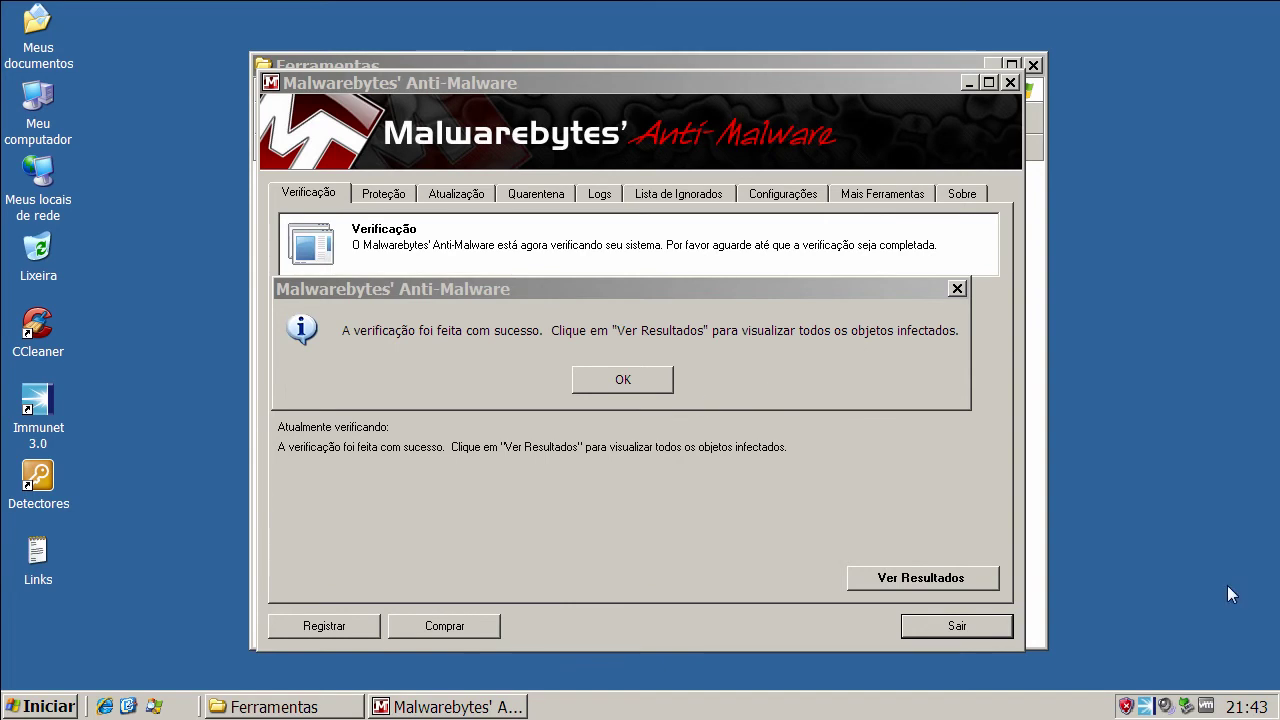
Display the Malwarebytes scan results, widen the item path column, and examine each detected registry entry, folder and file.
click(630, 380)
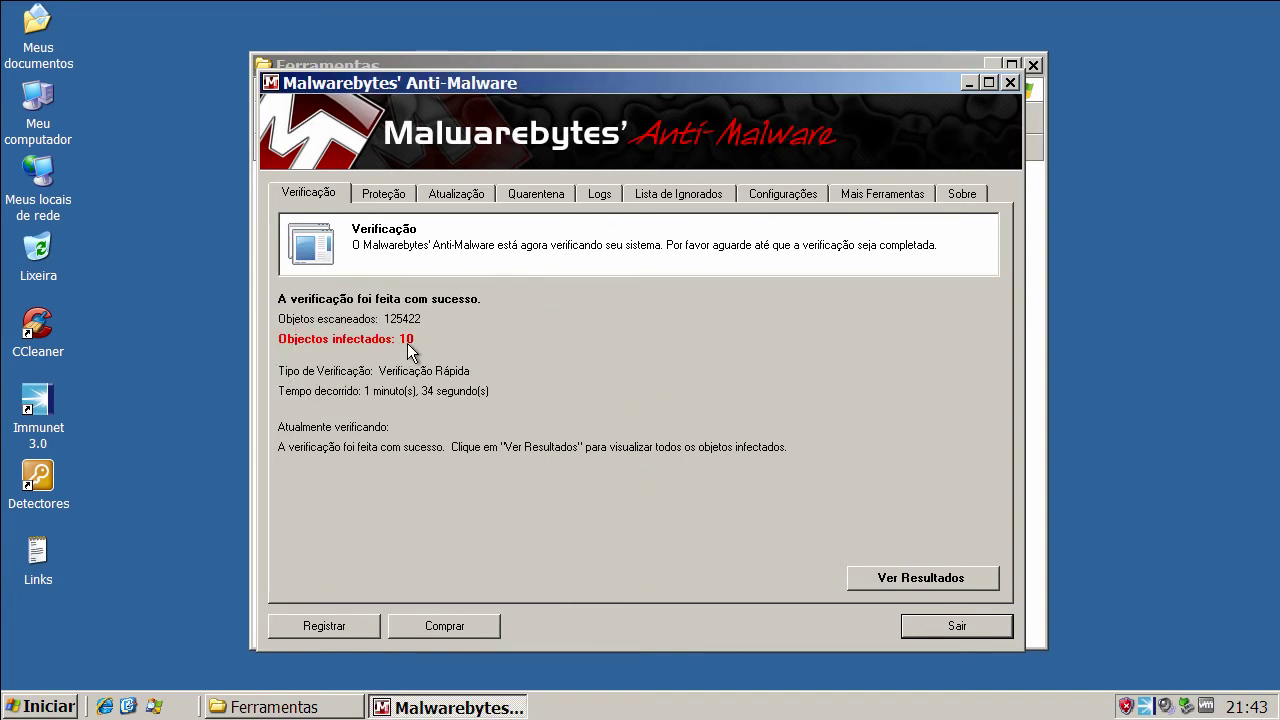
click(907, 580)
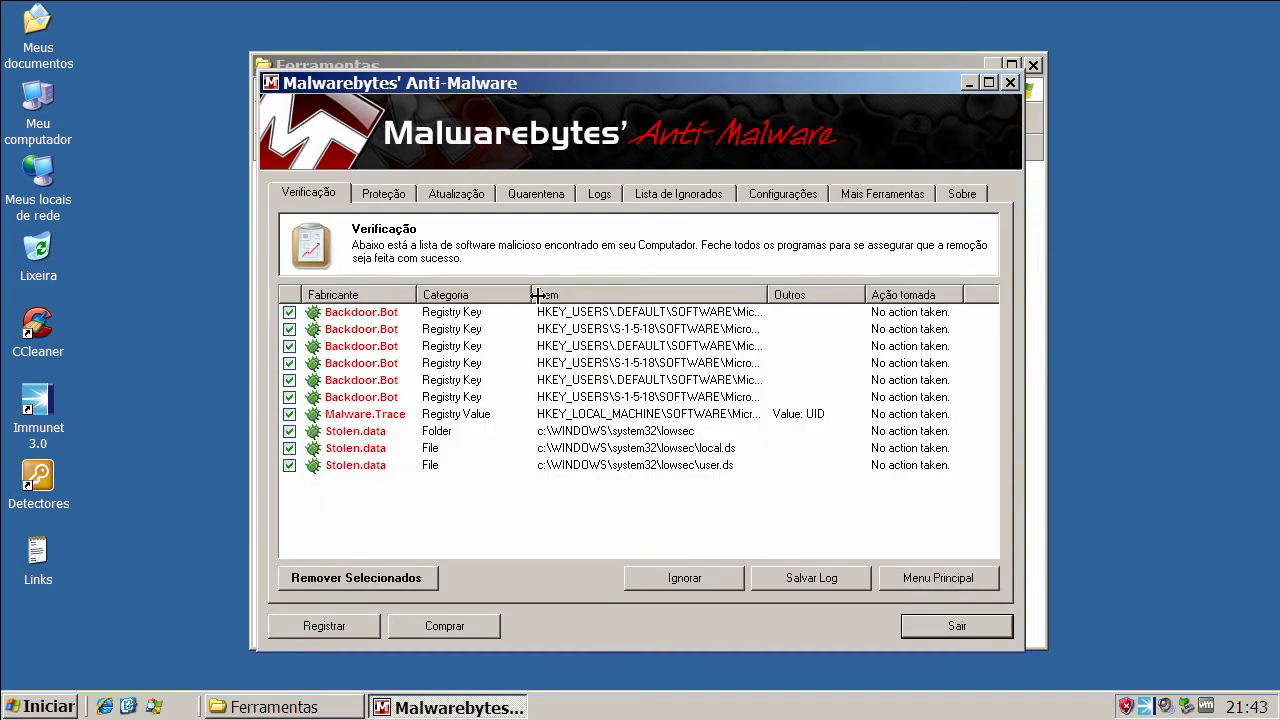
drag(767, 294, 964, 294)
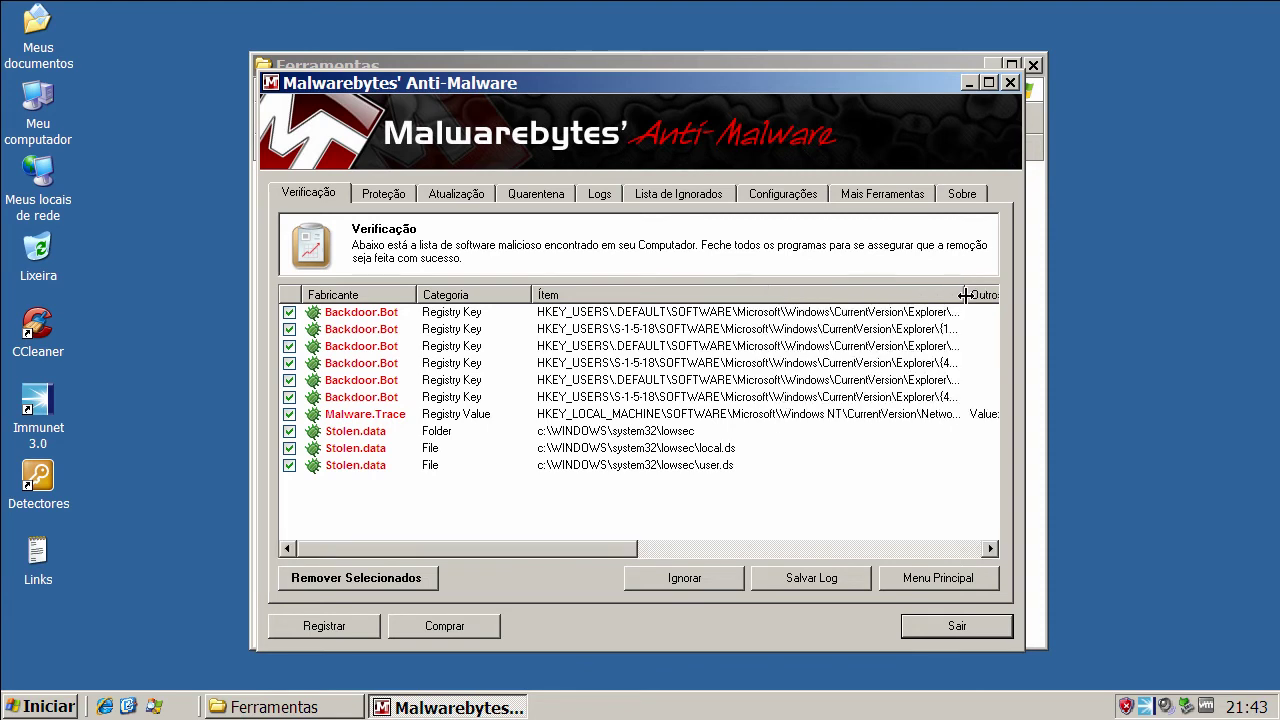
click(387, 315)
click(382, 335)
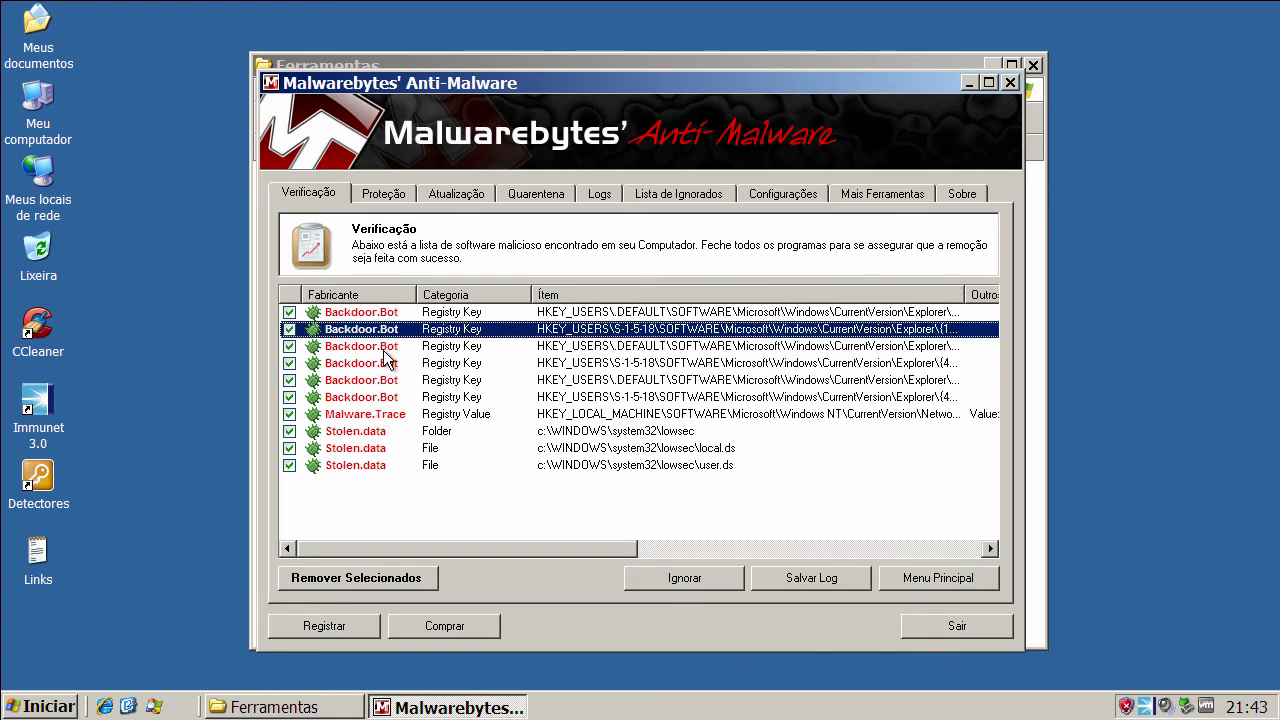
click(383, 349)
click(384, 365)
click(384, 386)
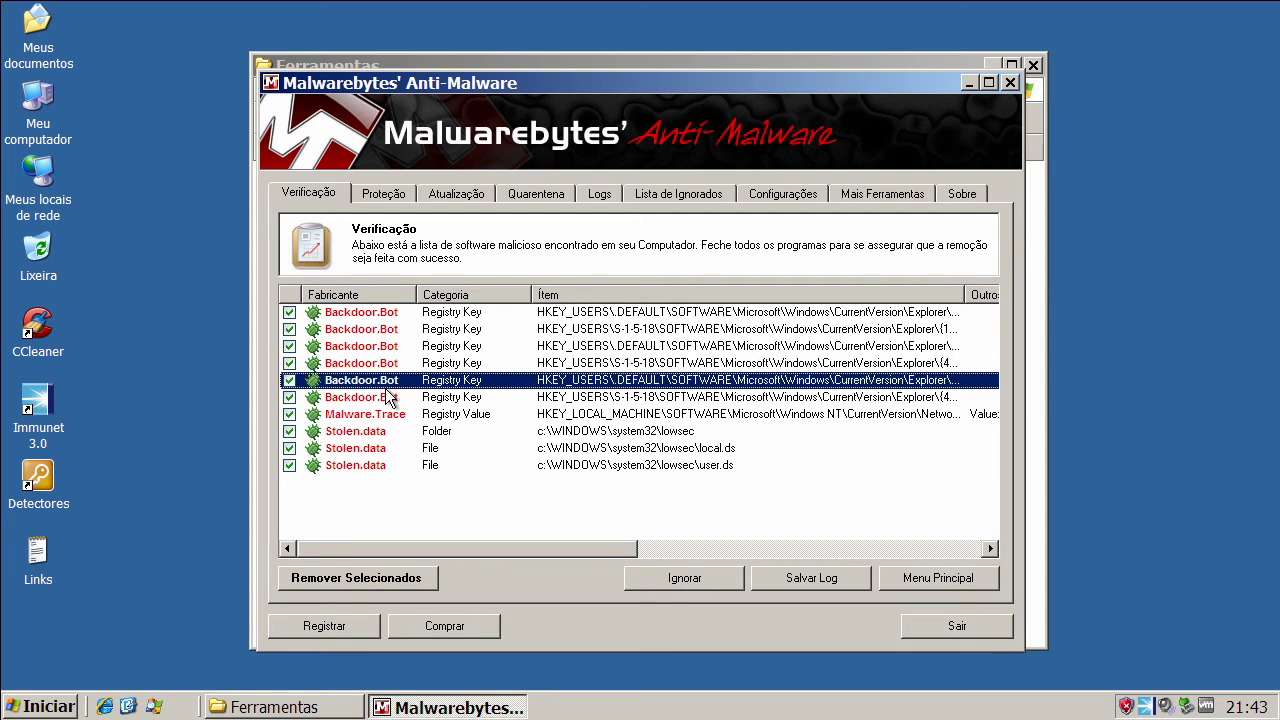
click(386, 396)
click(386, 416)
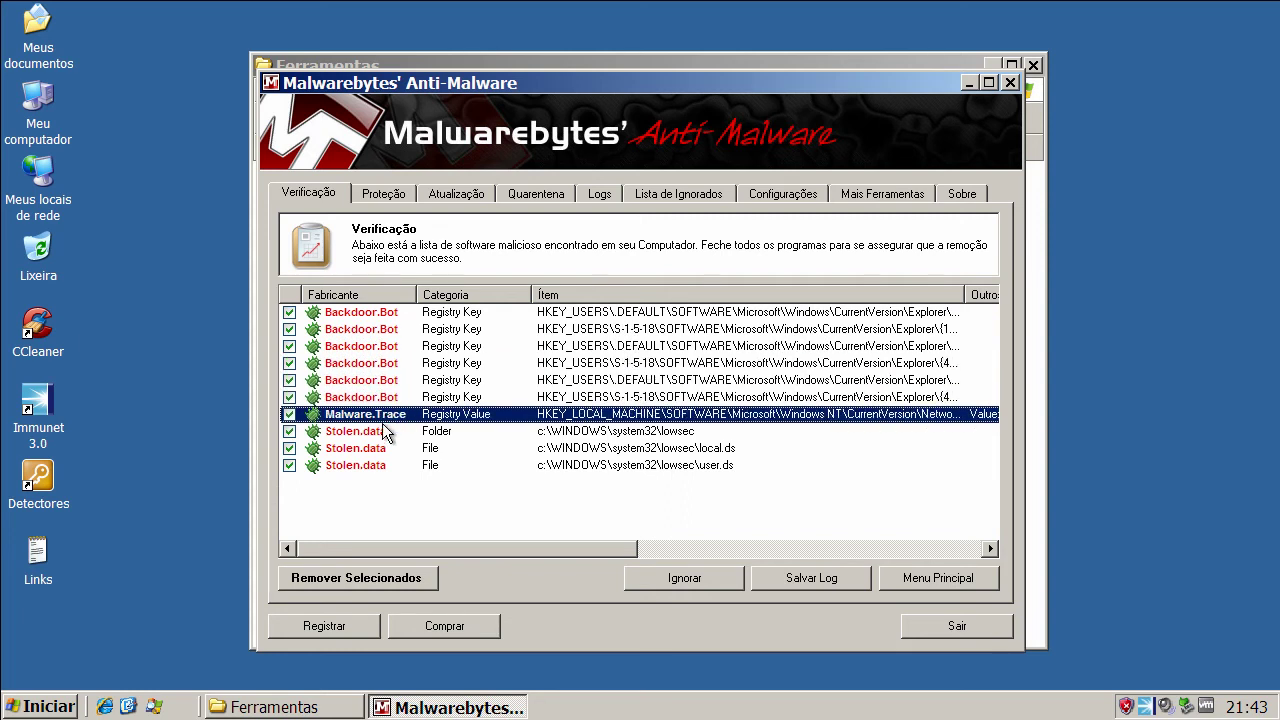
click(381, 432)
click(378, 448)
click(376, 466)
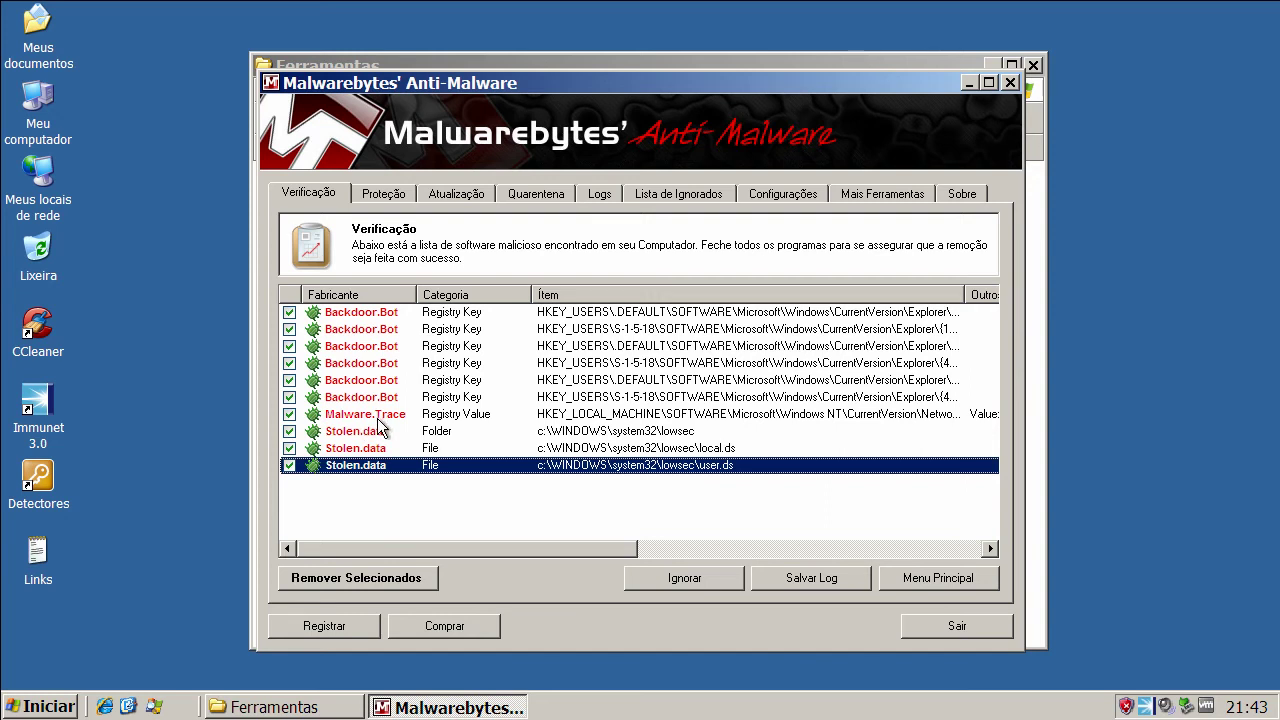
Remove all checked detections in Malwarebytes, close the log, decline the restart, and exit the program.
click(372, 577)
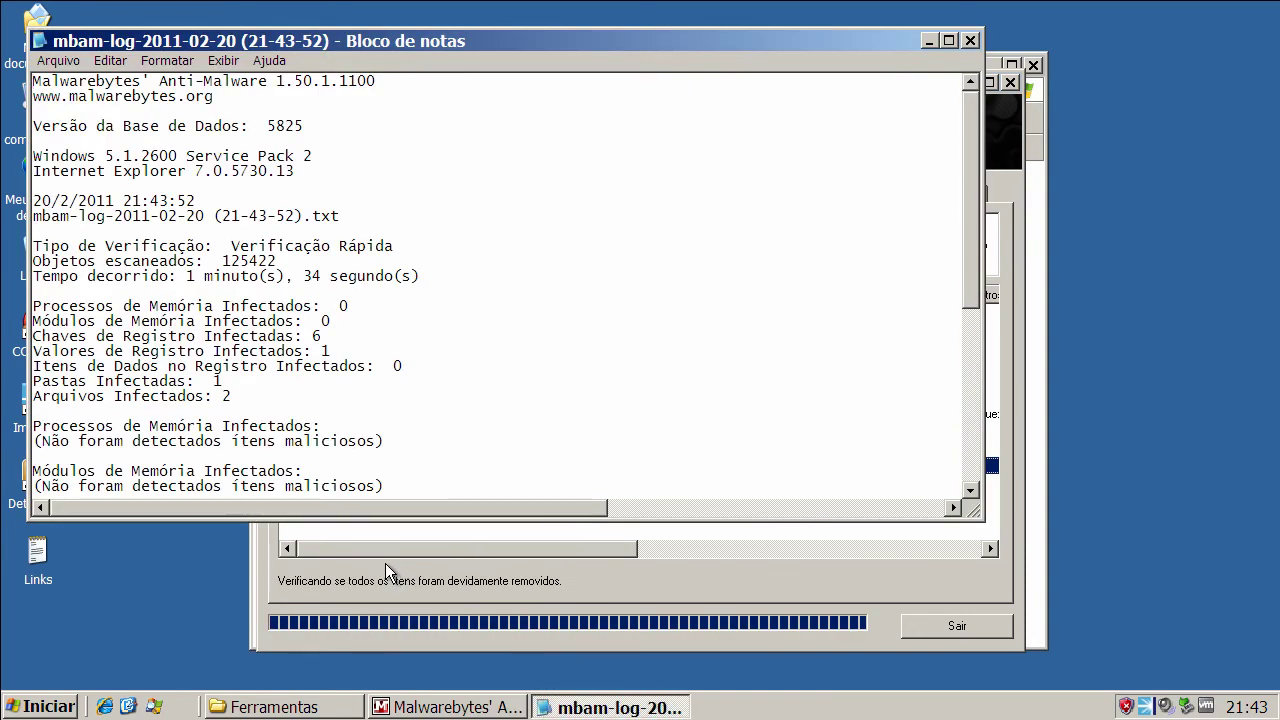
click(970, 40)
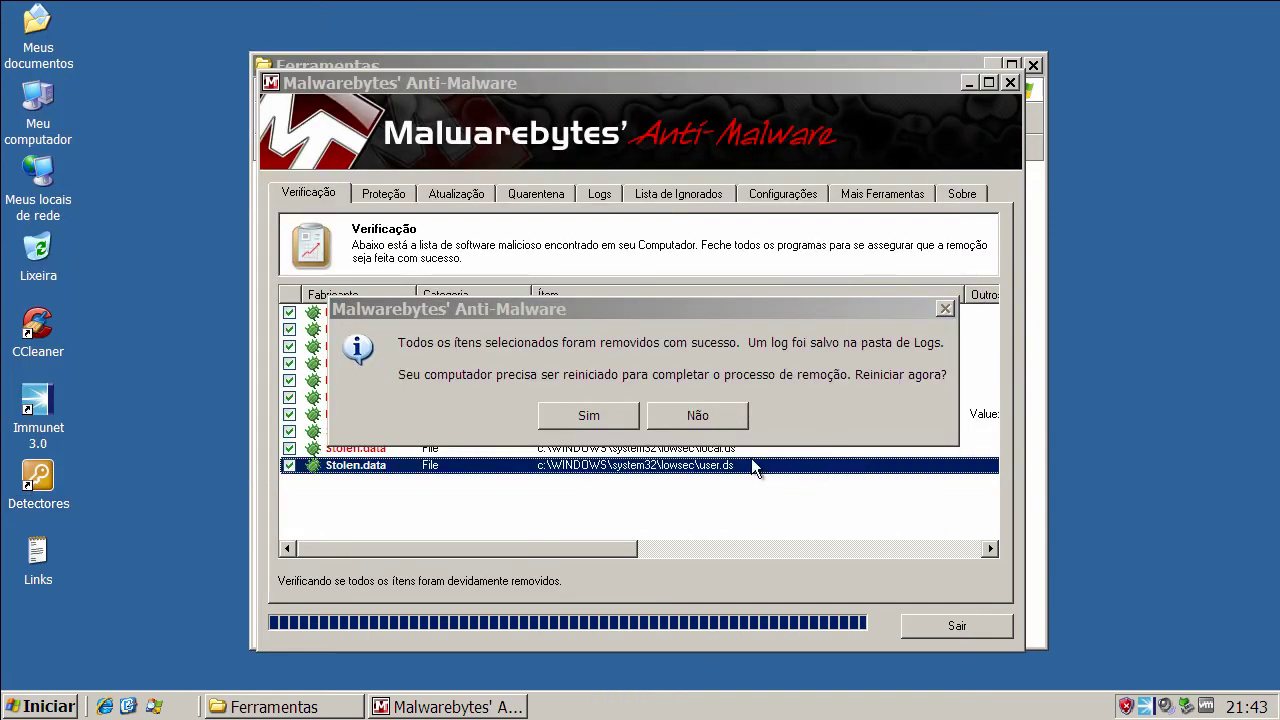
click(709, 417)
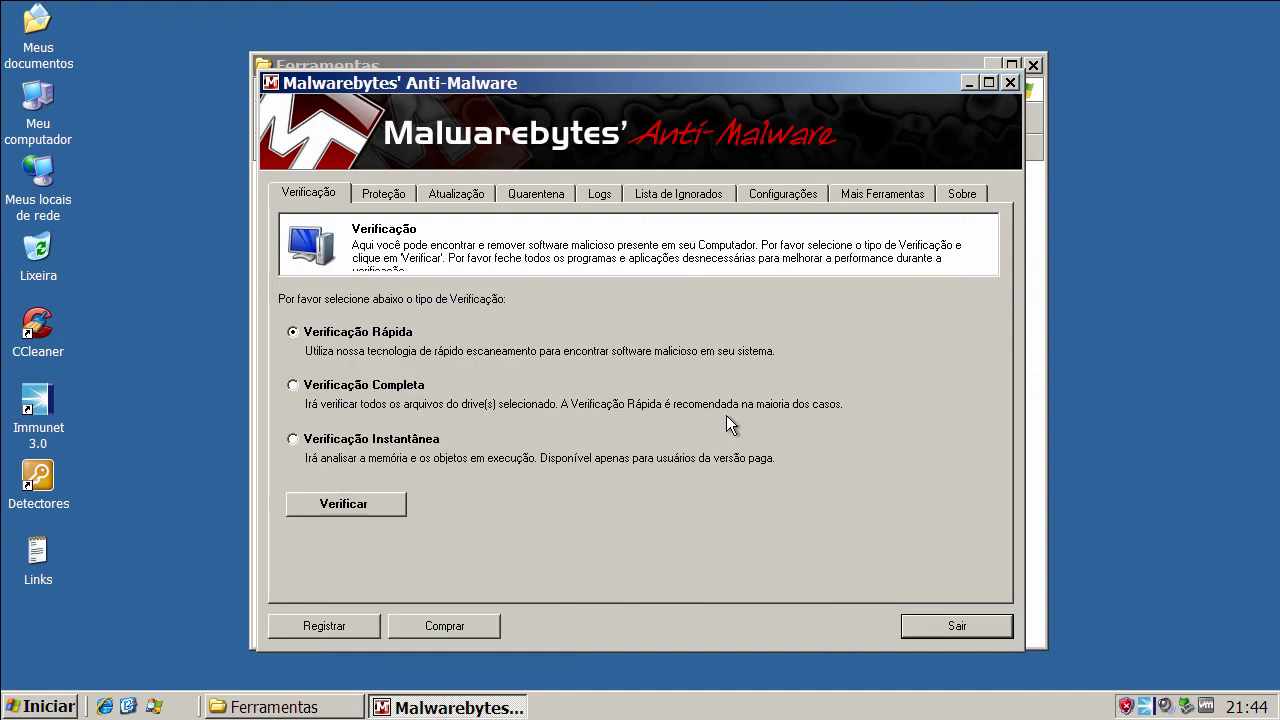
click(955, 622)
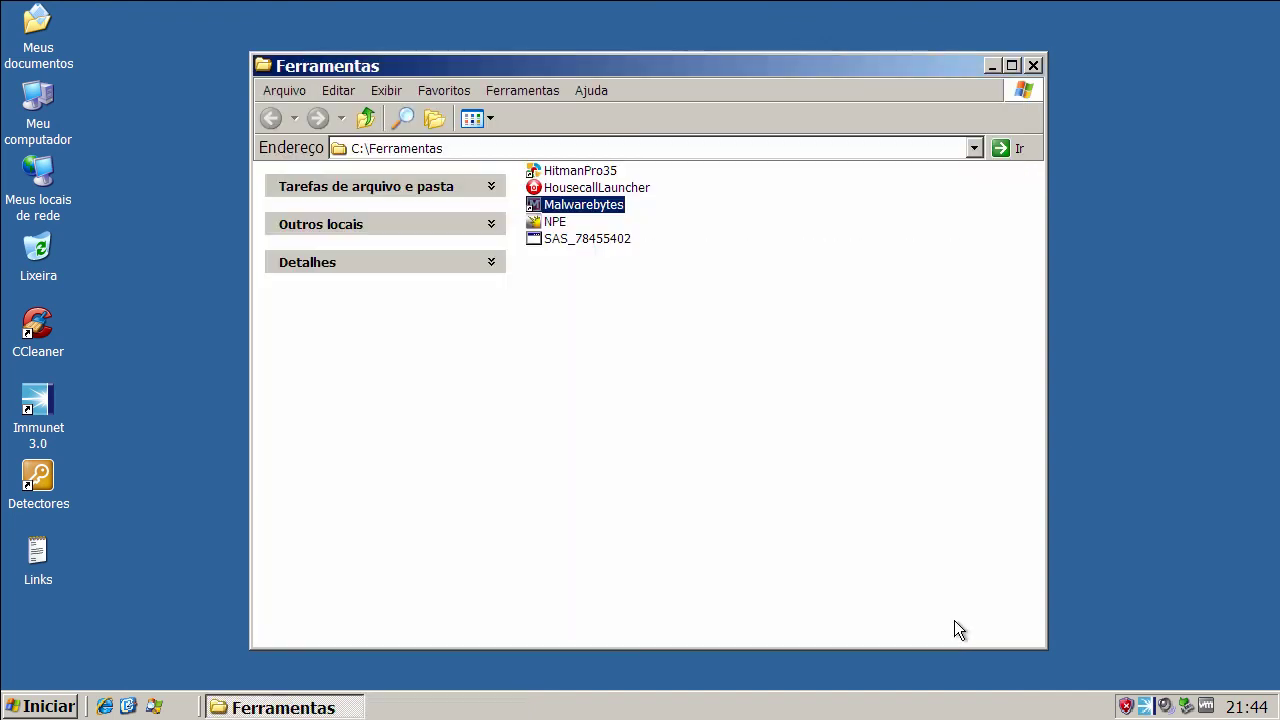
Run a SUPERAntiSpyware scan by launching SAS_78455402 from the minimized Ferramentas folder, and close the program once the scan completes.
click(560, 240)
right_click(561, 239)
click(598, 249)
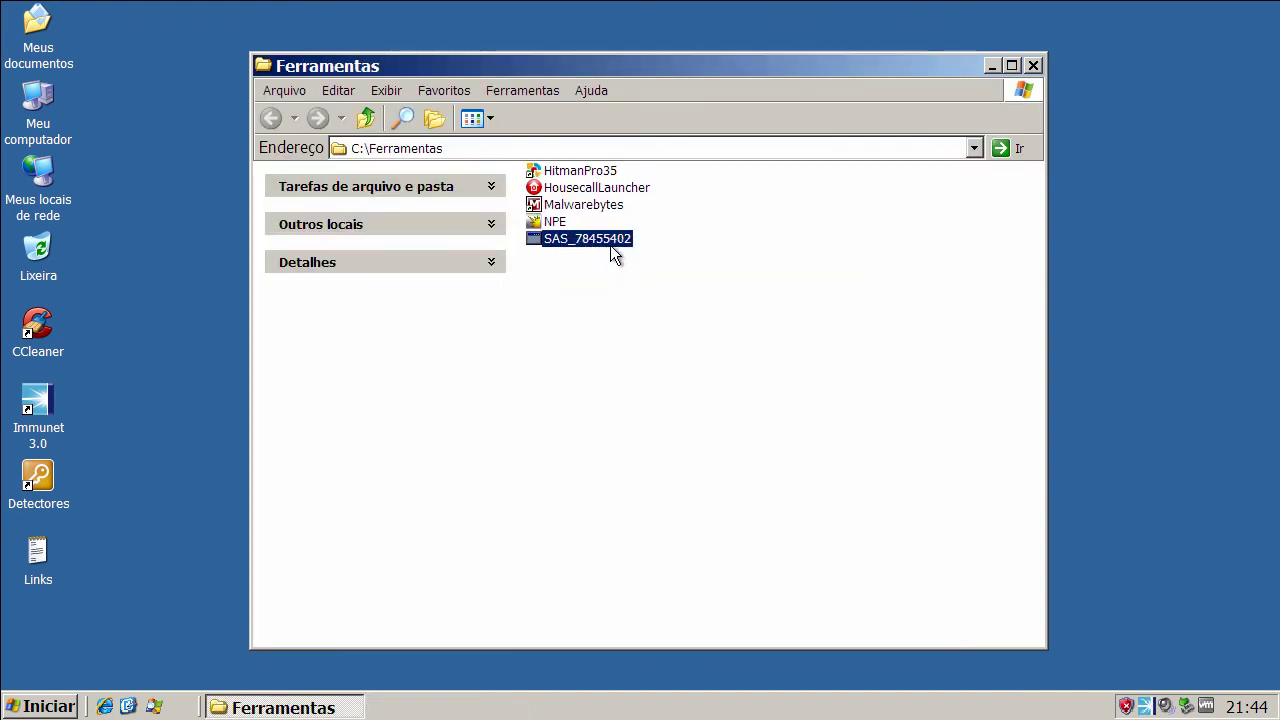
click(992, 67)
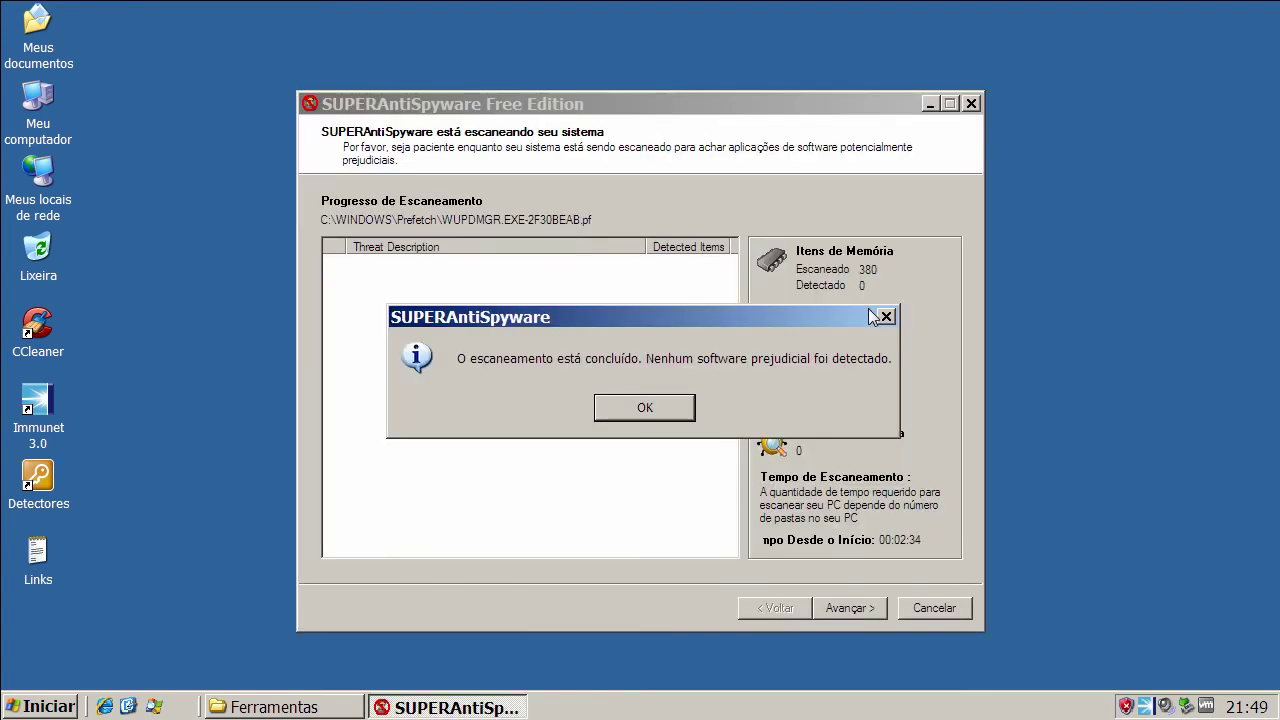
click(639, 413)
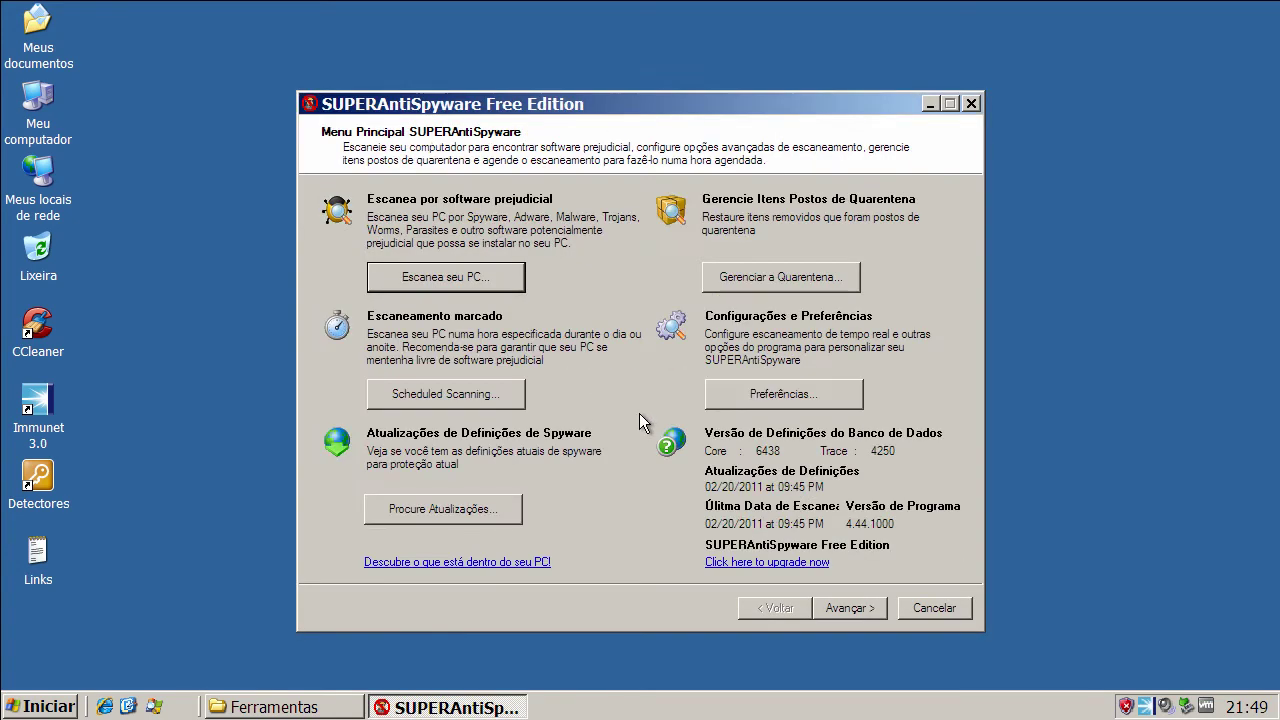
click(929, 610)
Launch NPE from the Ferramentas folder, accept the Norton Power Eraser licence to scan the computer, and dismiss the completed scan.
click(260, 710)
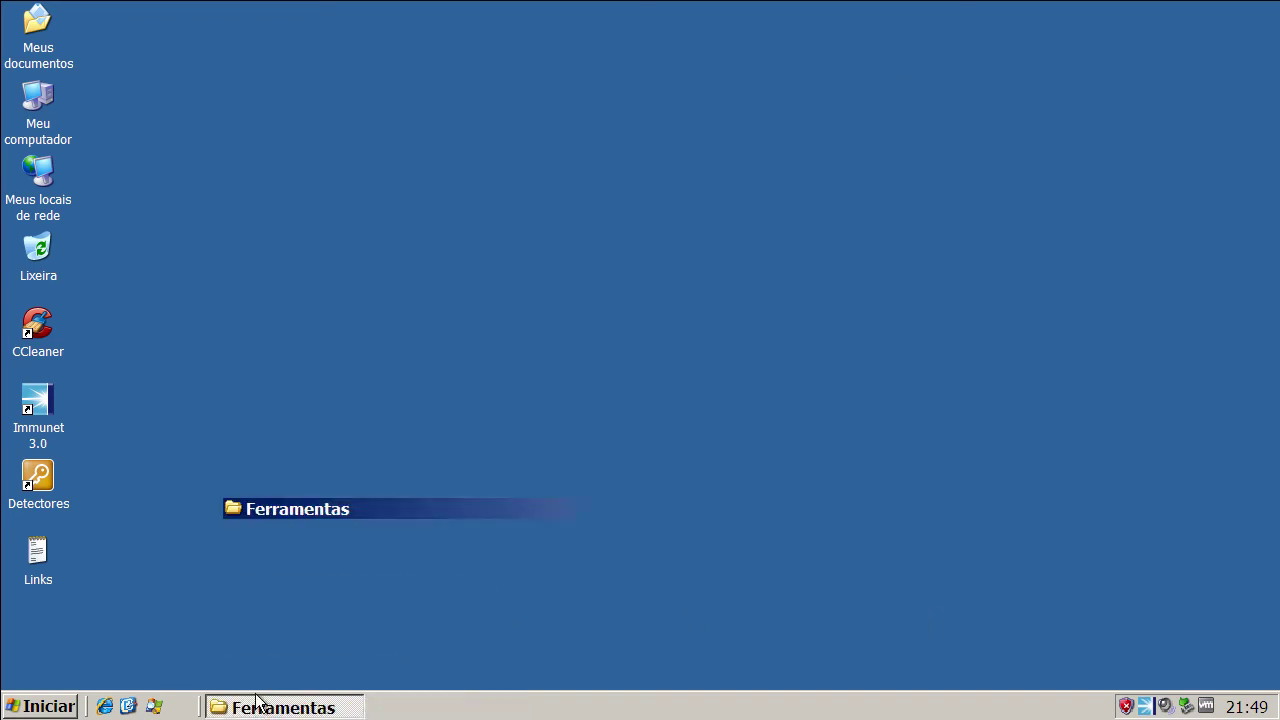
click(552, 222)
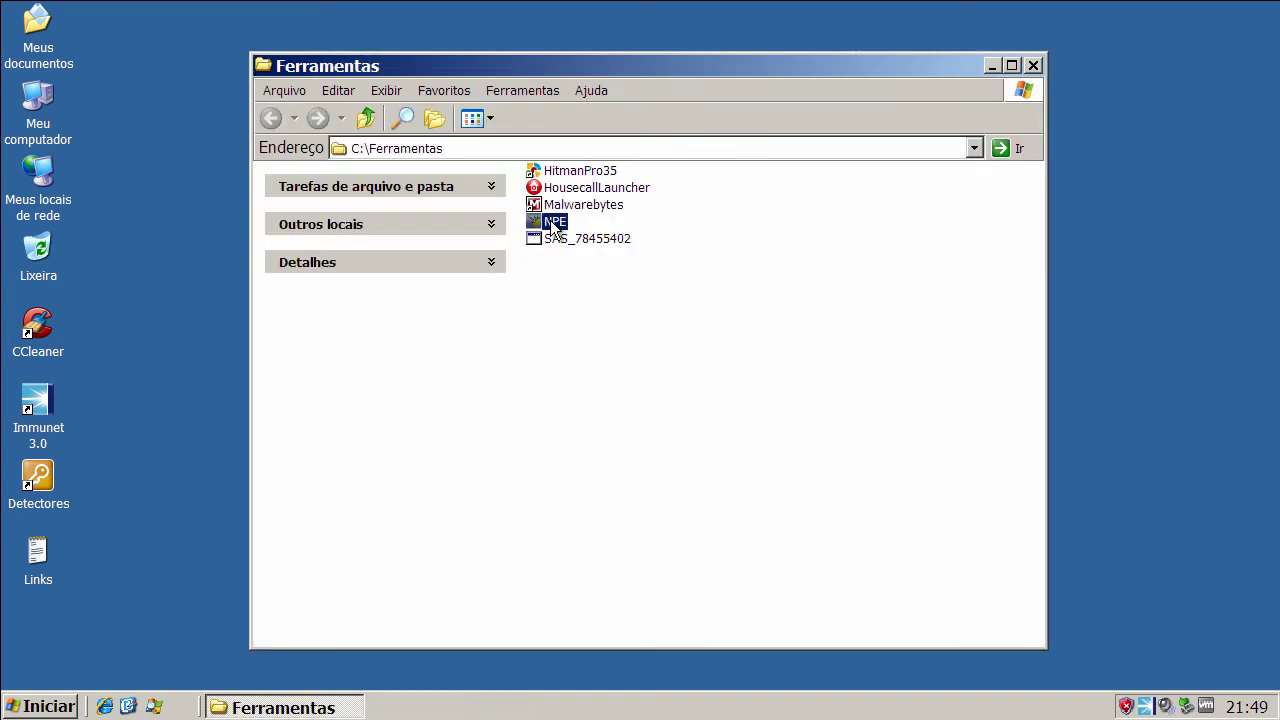
right_click(550, 220)
click(580, 233)
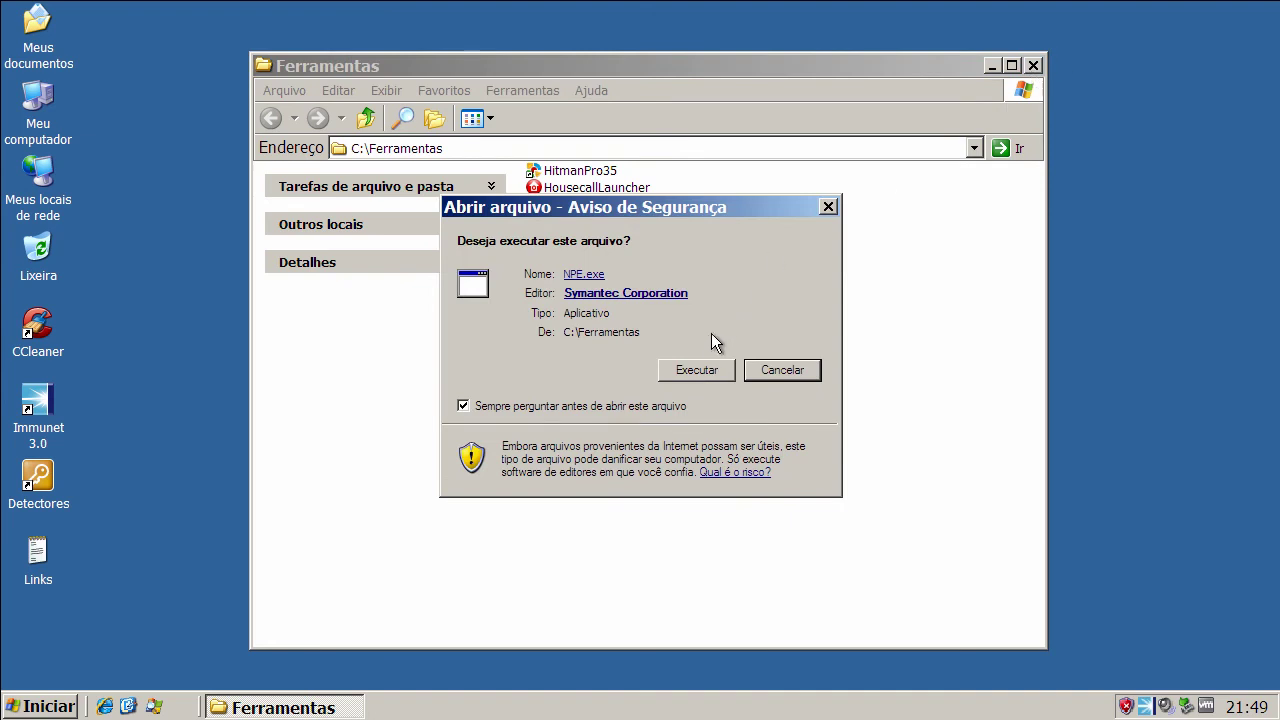
click(697, 370)
click(1033, 65)
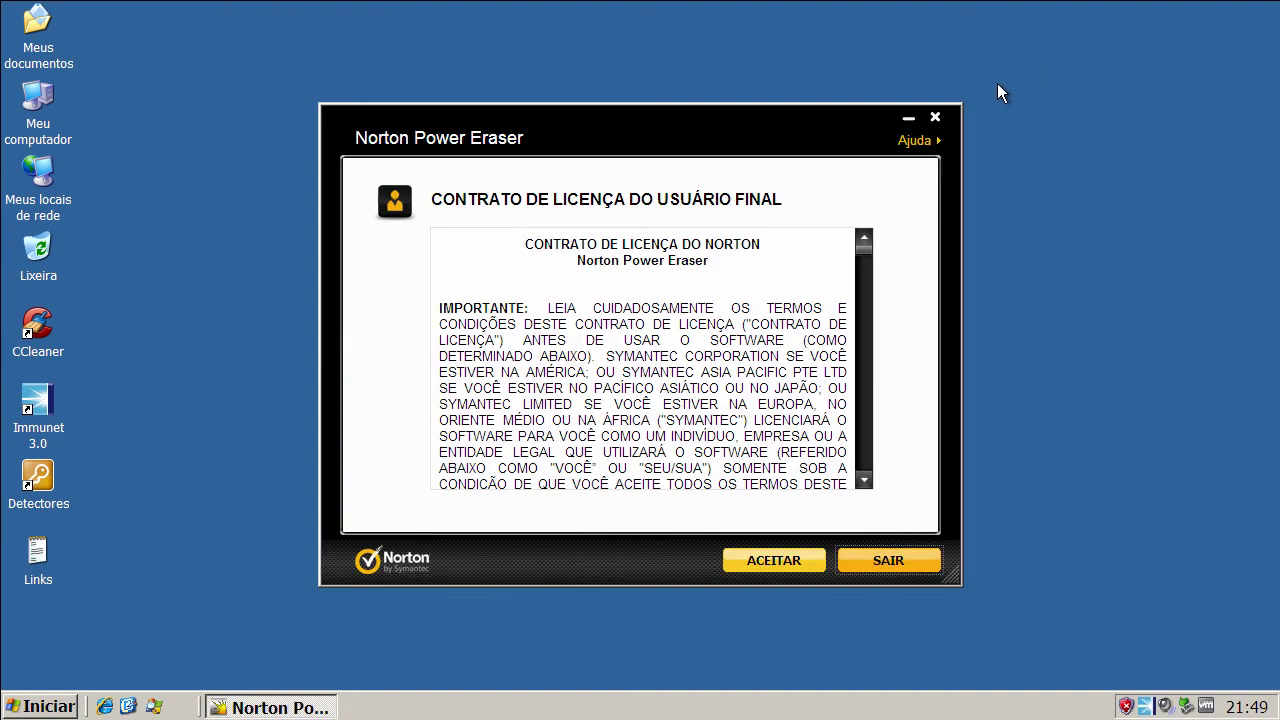
click(752, 561)
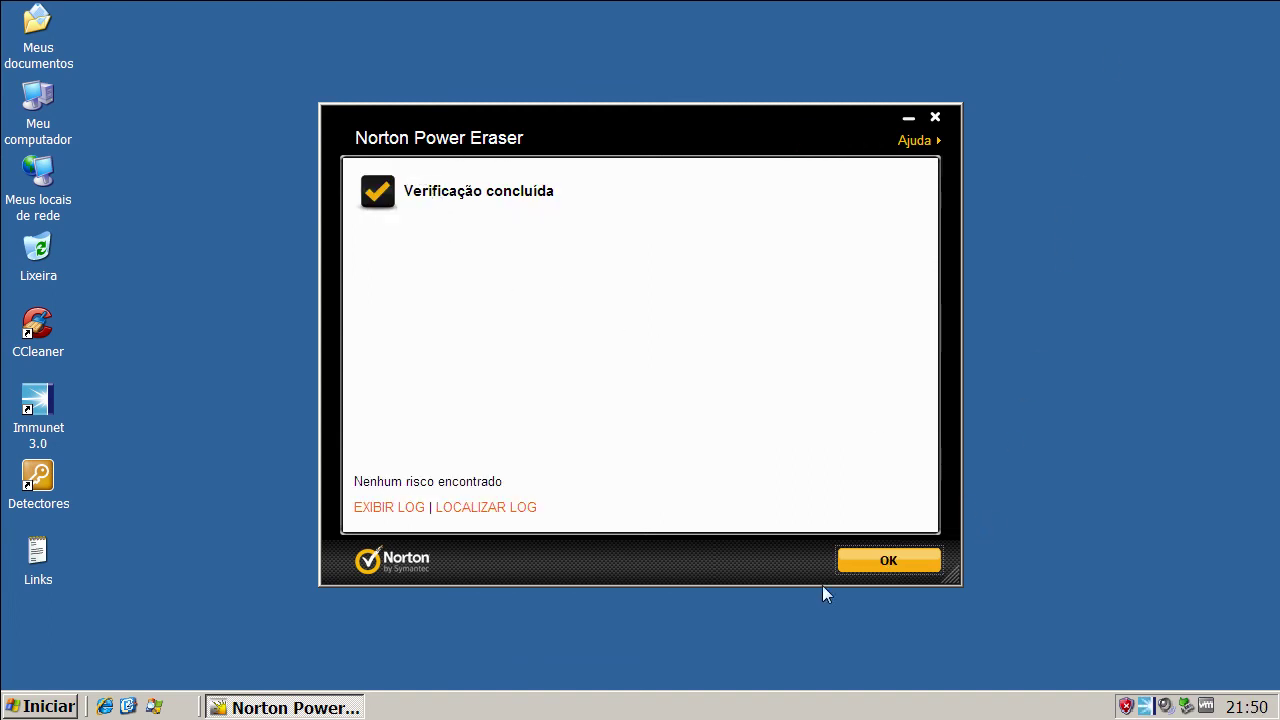
click(911, 566)
click(911, 566)
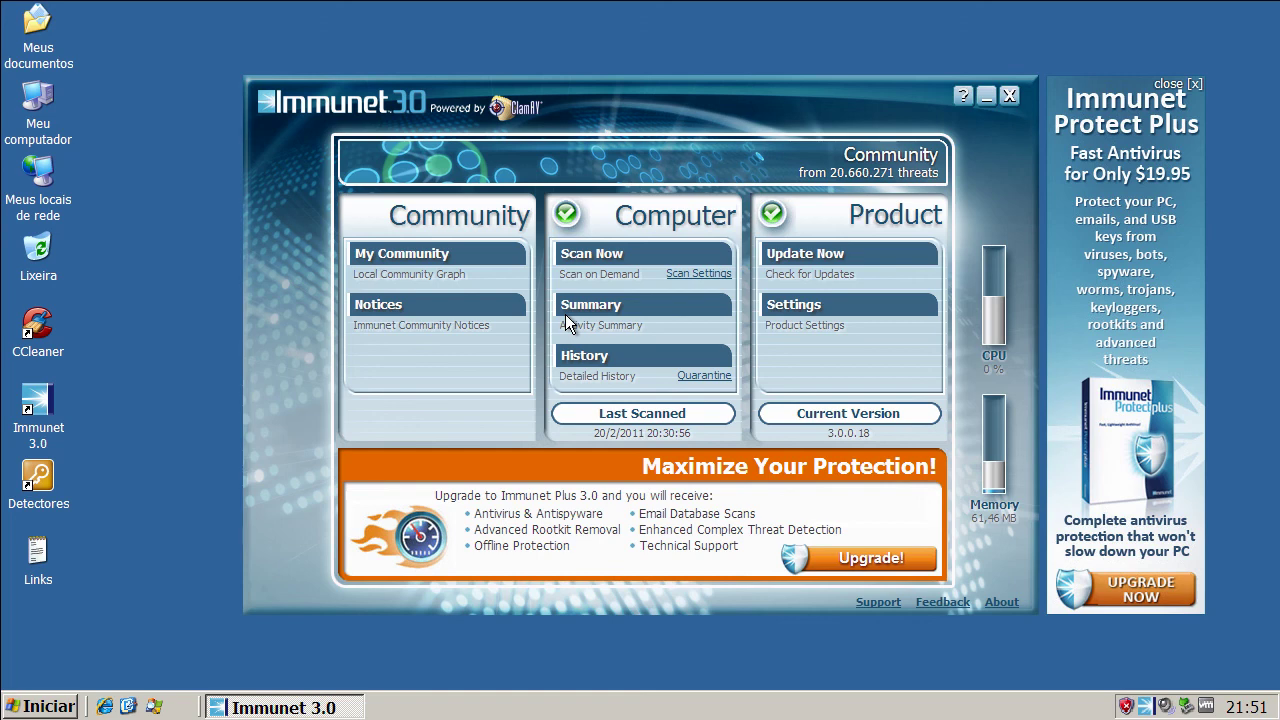
Close the Immunet Protect Plus advertisement beside the Immunet 3.0 window.
click(1167, 83)
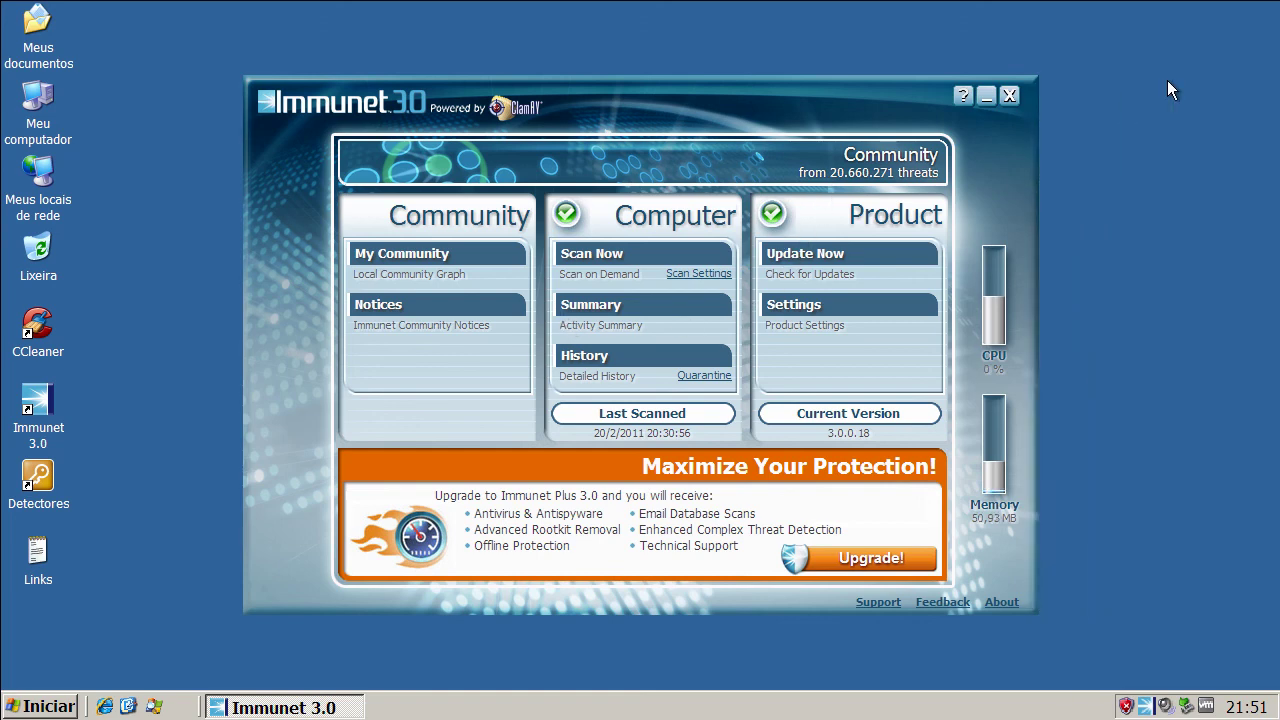